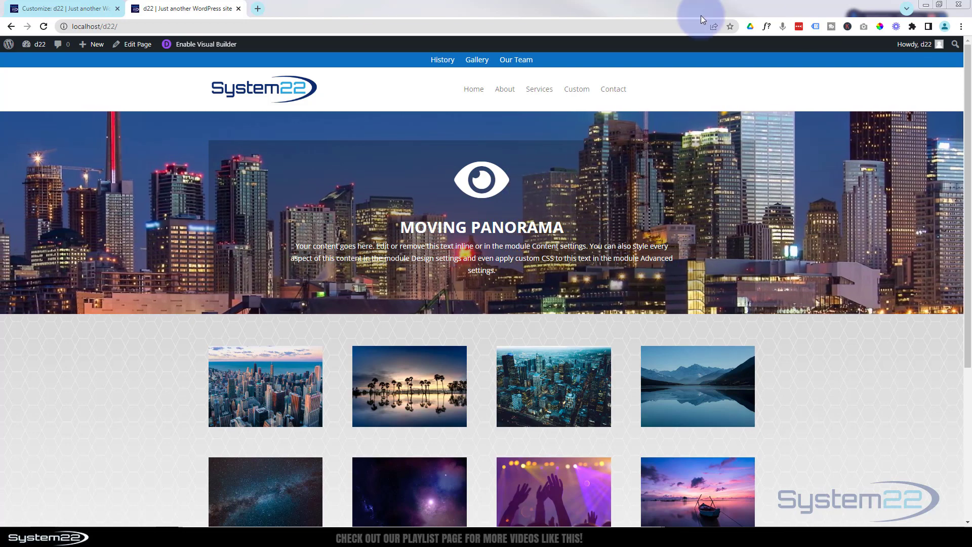
- Open the home page in the Visual Builder and delete the row holding the oversized skyline image
left_click(236, 45)
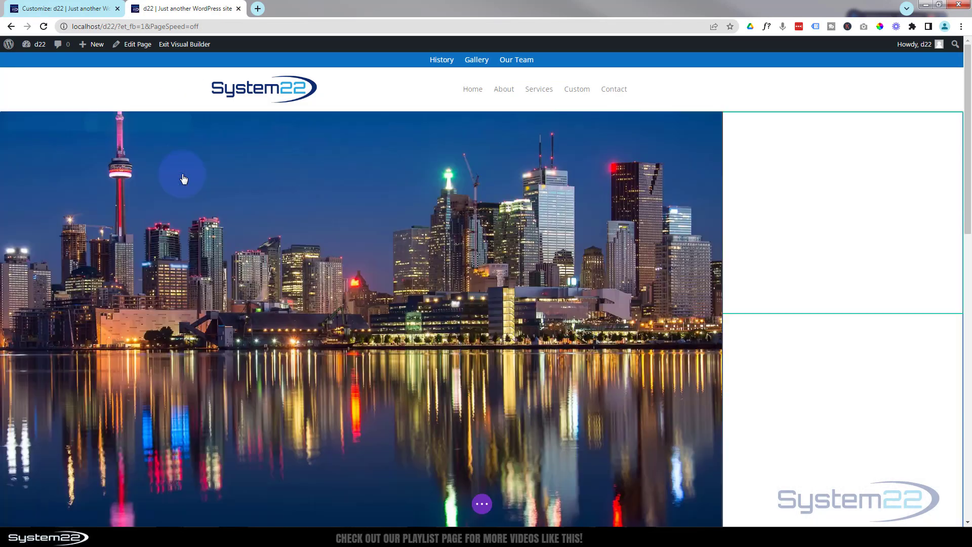
mouse_move(172, 167)
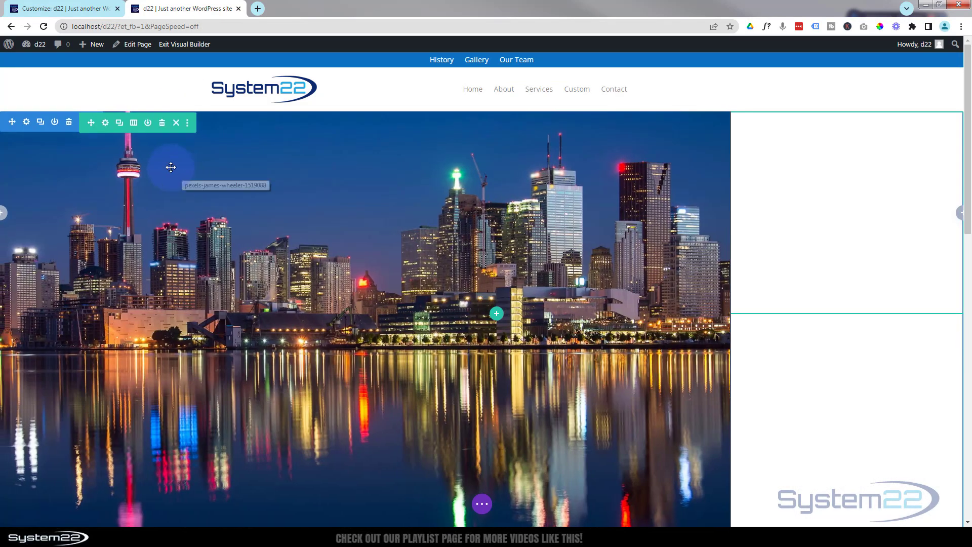
left_click(163, 126)
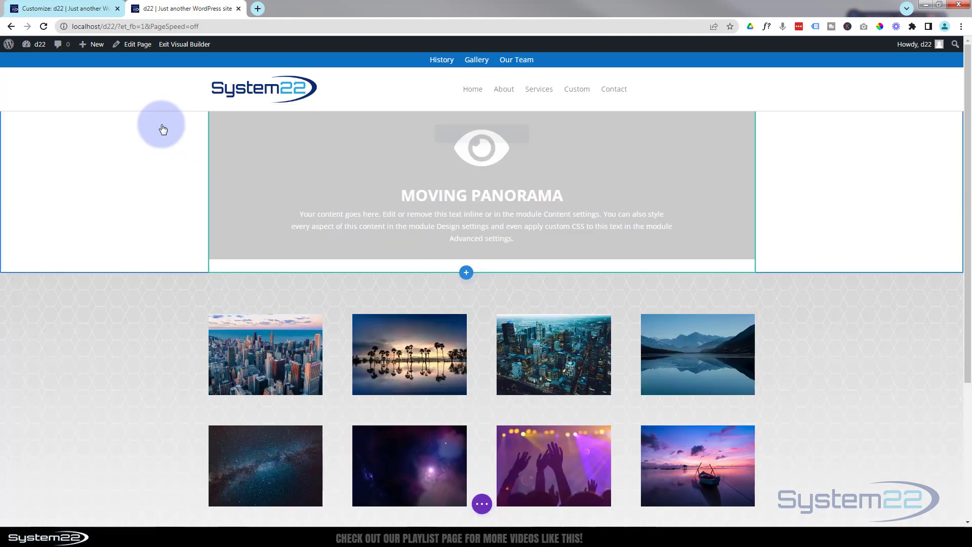
- Add a regular section with an empty single-column row below the Moving Panorama section, without inserting a module
left_click(466, 273)
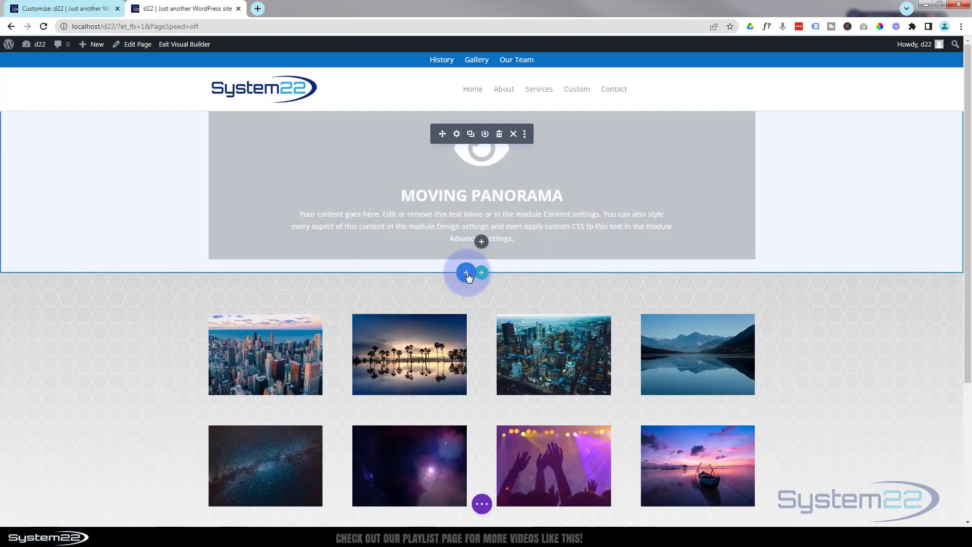
left_click(394, 349)
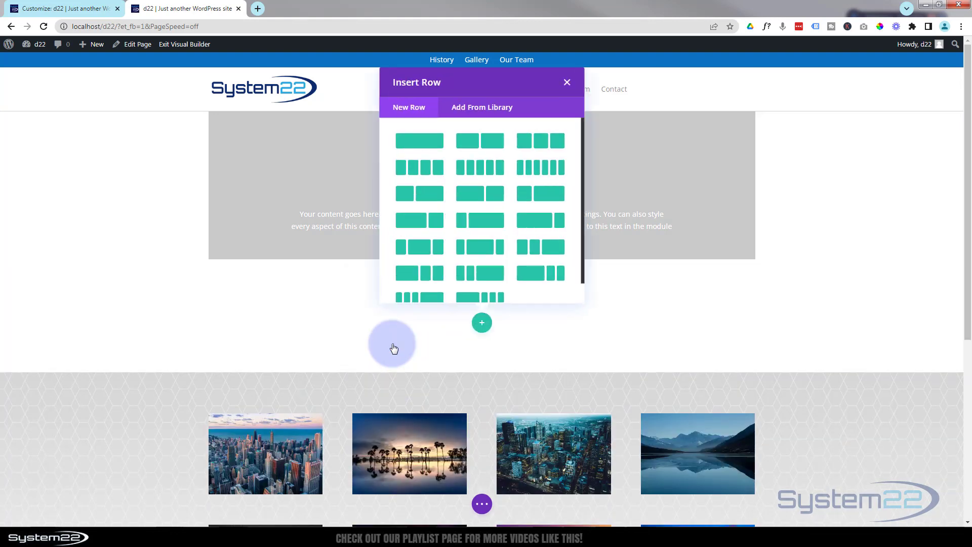
left_click(425, 144)
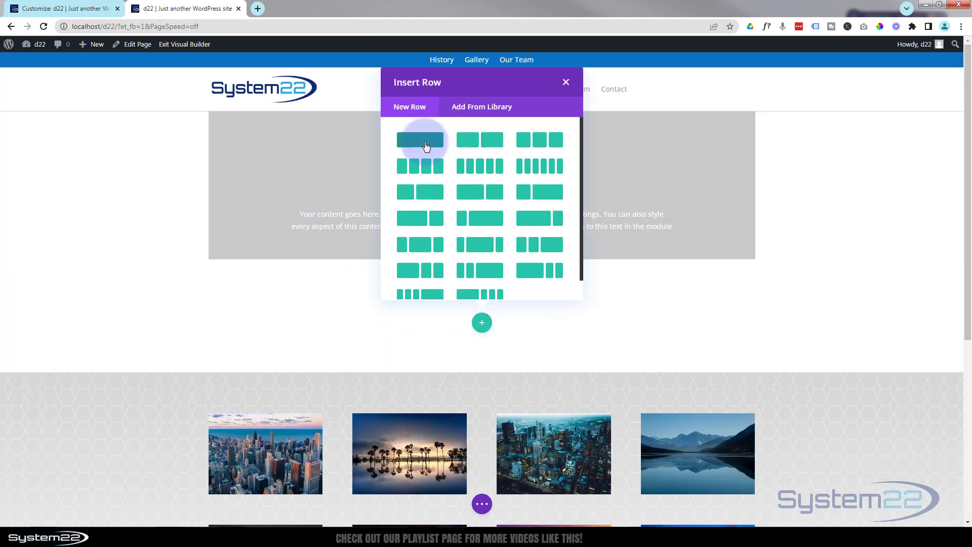
left_click(425, 144)
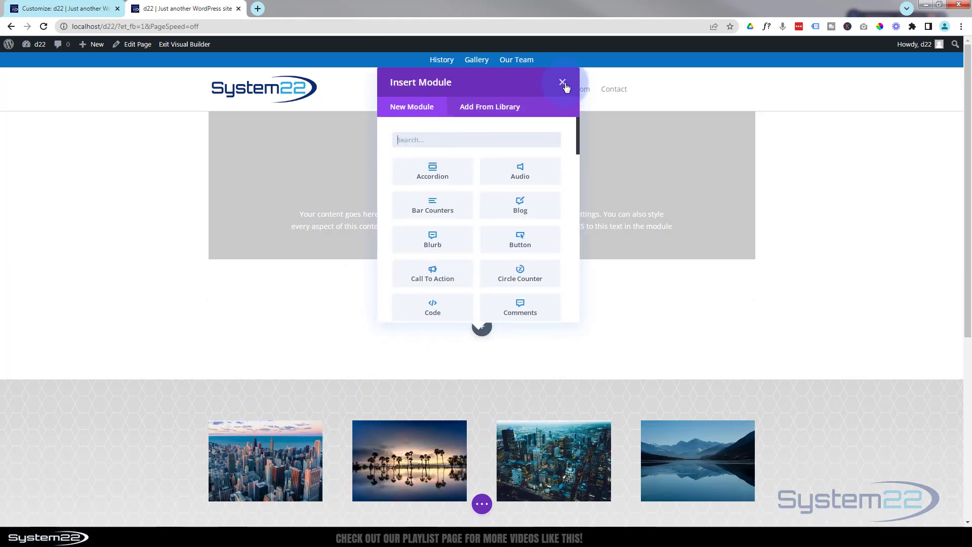
left_click(562, 82)
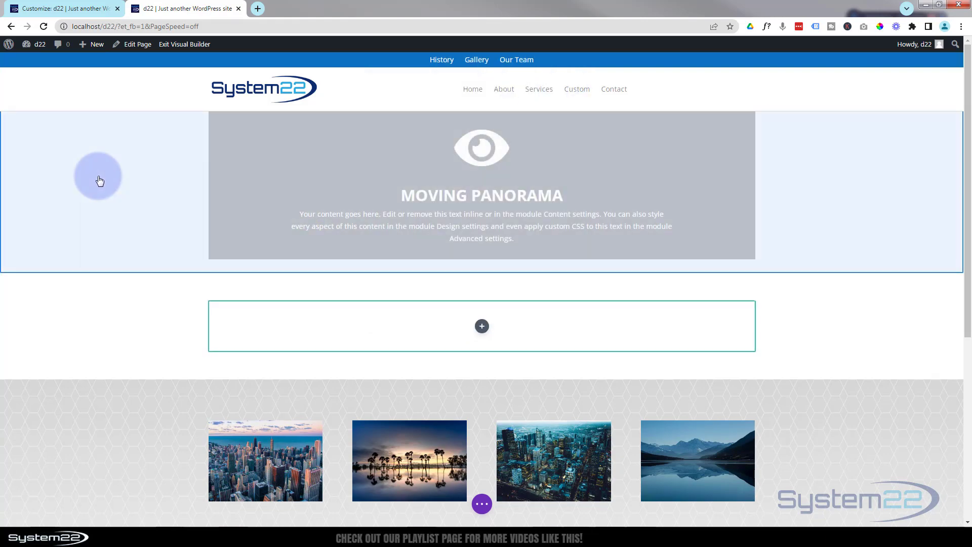
- Delete the old top section containing the blurb in wireframe view and return to desktop view
scroll(105, 184, "down", 3)
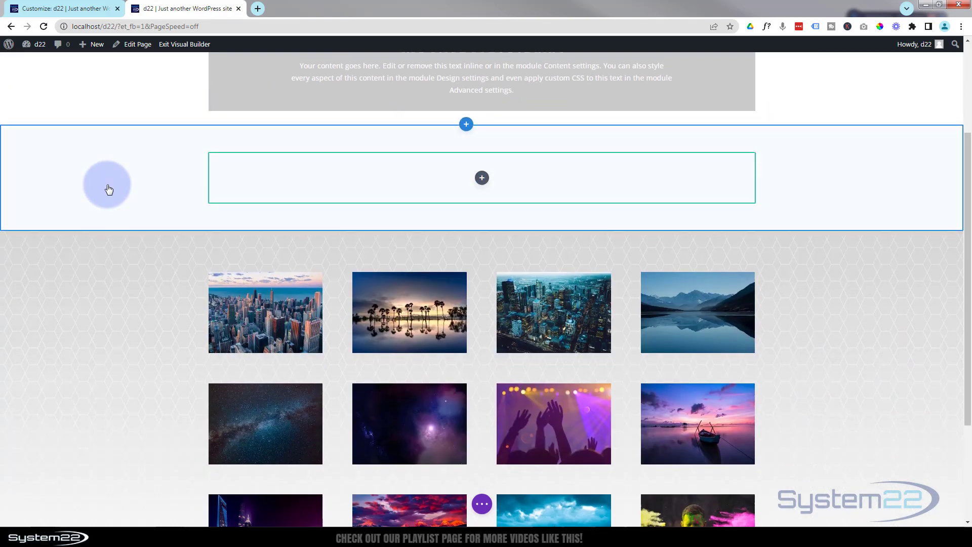
scroll(108, 184, "up", 3)
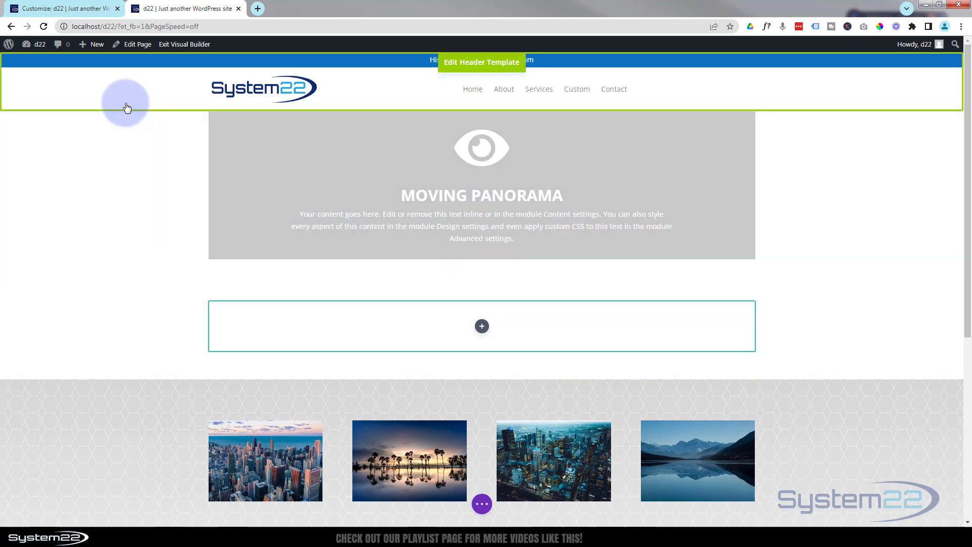
left_click(484, 508)
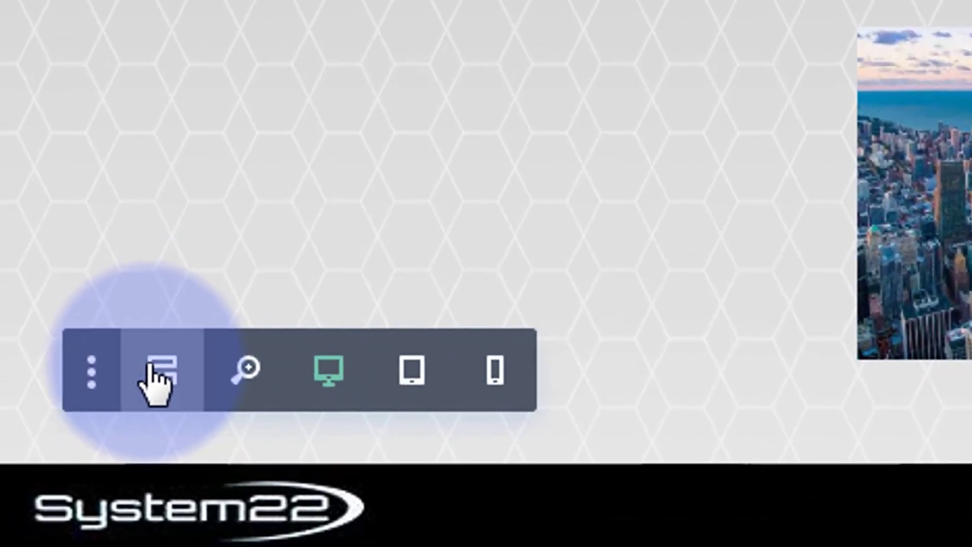
left_click(150, 365)
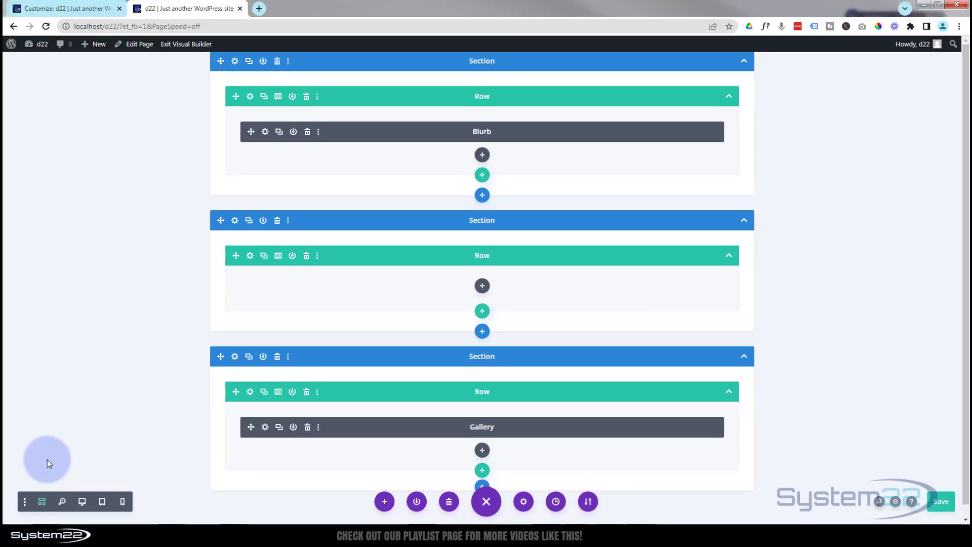
left_click(277, 61)
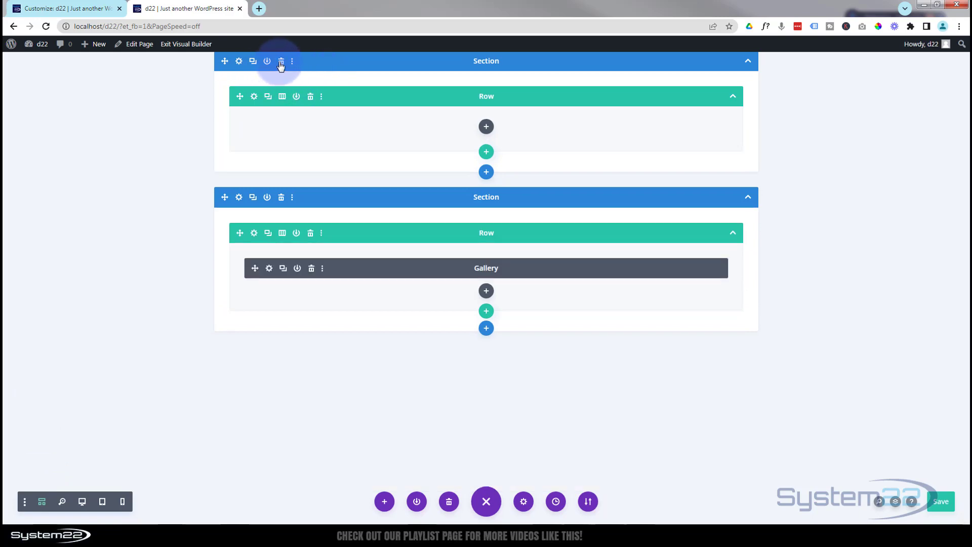
left_click(82, 502)
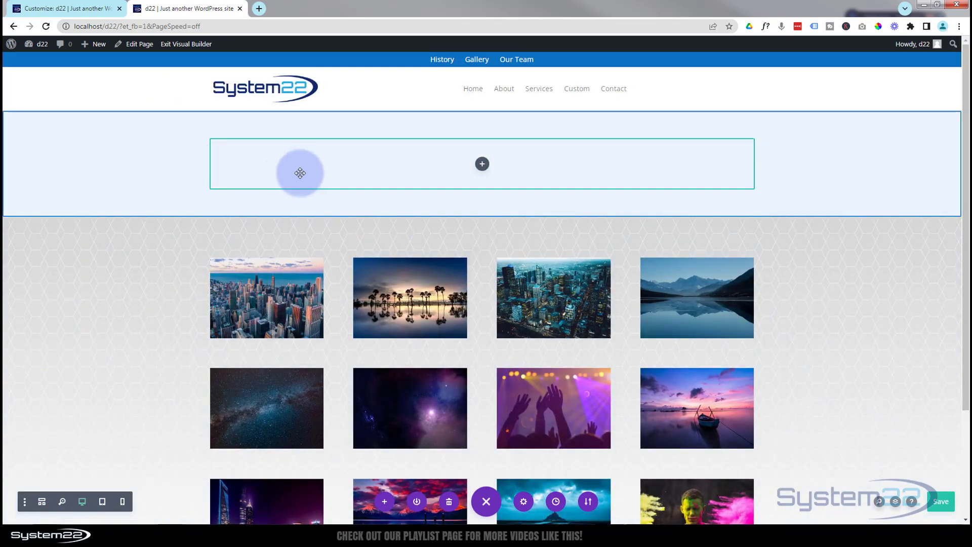
- Insert an Image module into the empty row of the new top section
left_click(483, 165)
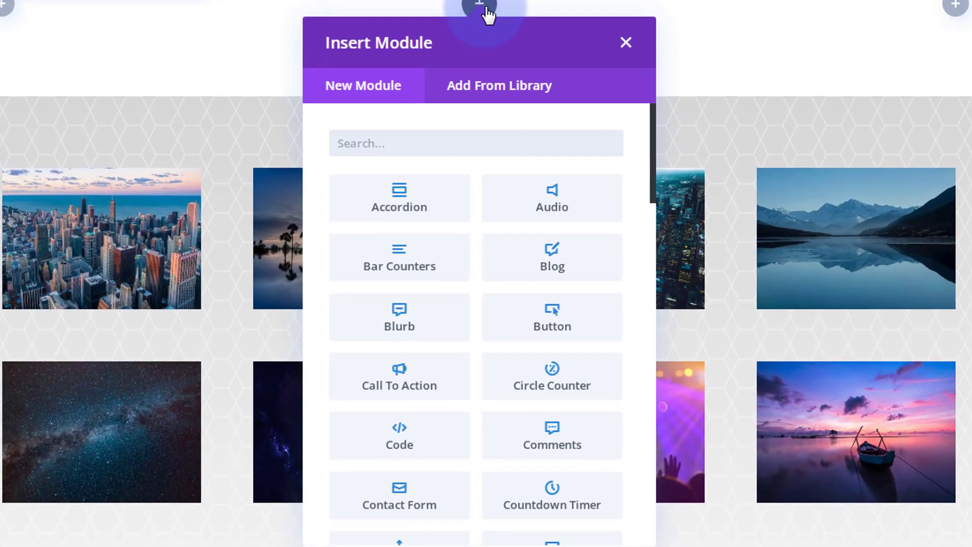
scroll(449, 260, "down", 4)
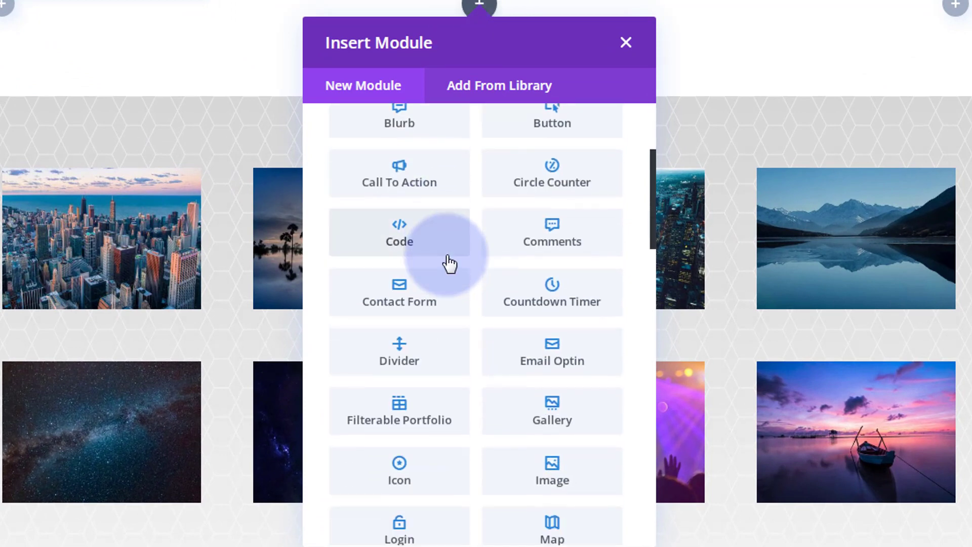
scroll(449, 260, "down", 5)
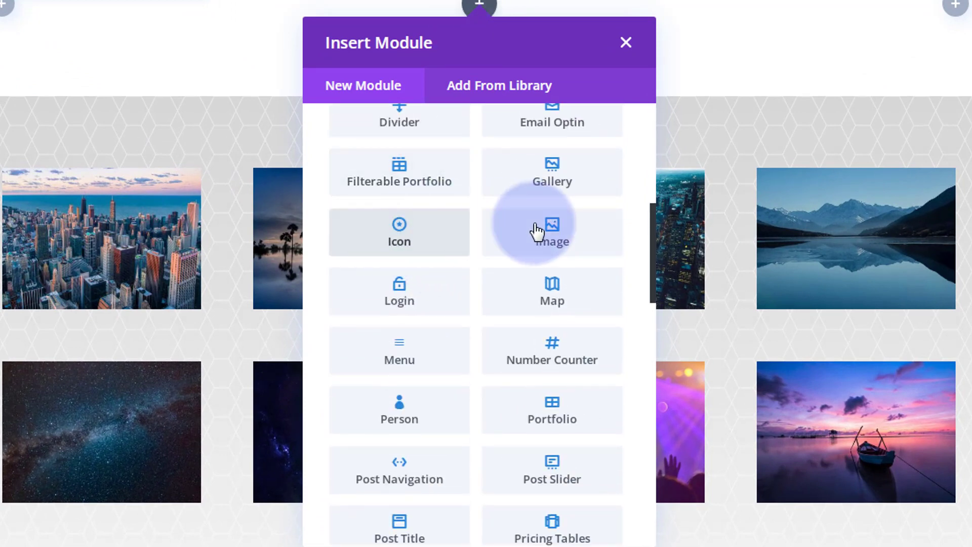
scroll(406, 468, "down", 2)
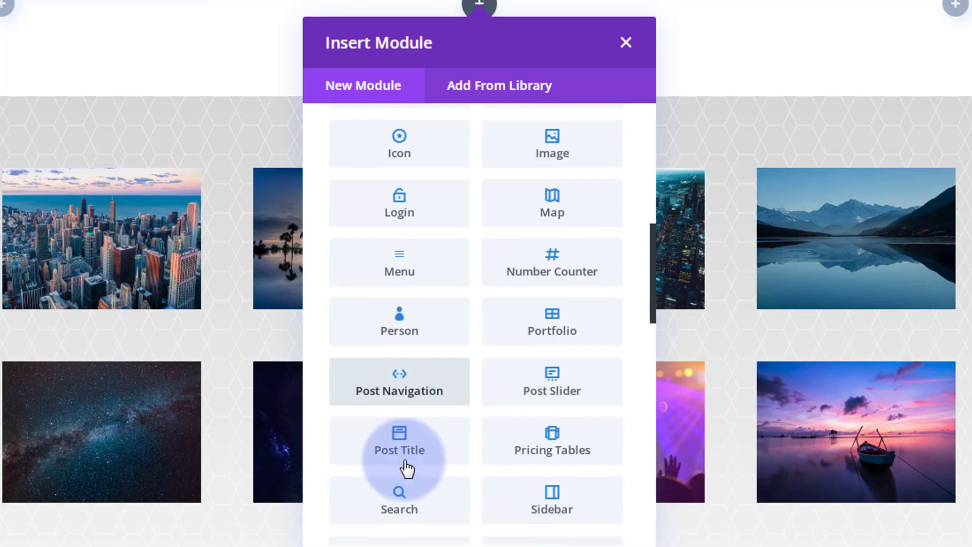
scroll(401, 462, "down", 2)
scroll(401, 462, "down", 2)
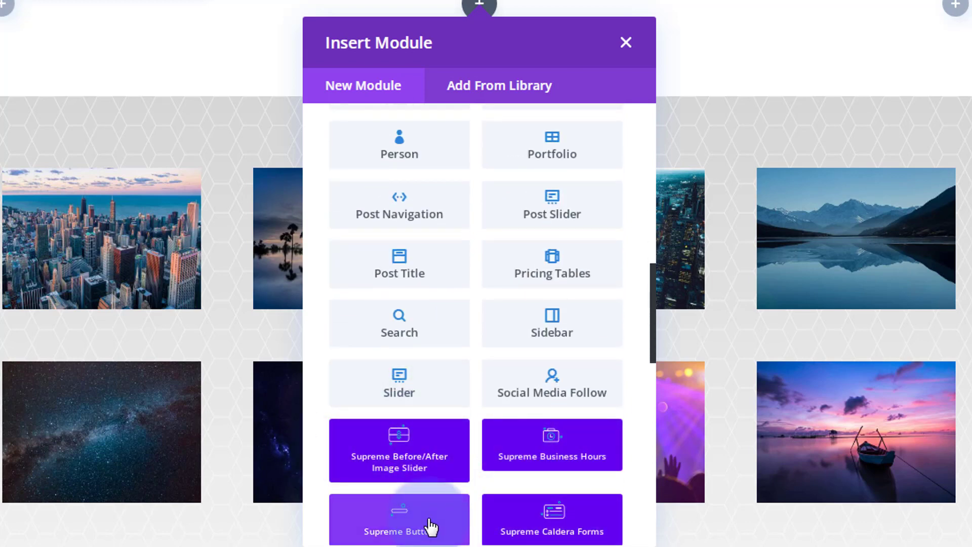
scroll(430, 527, "up", 6)
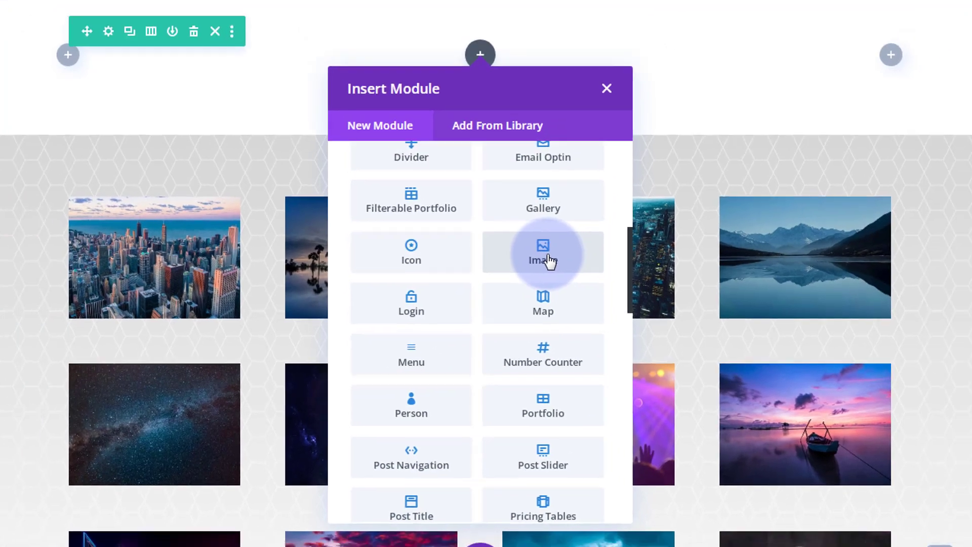
left_click(557, 238)
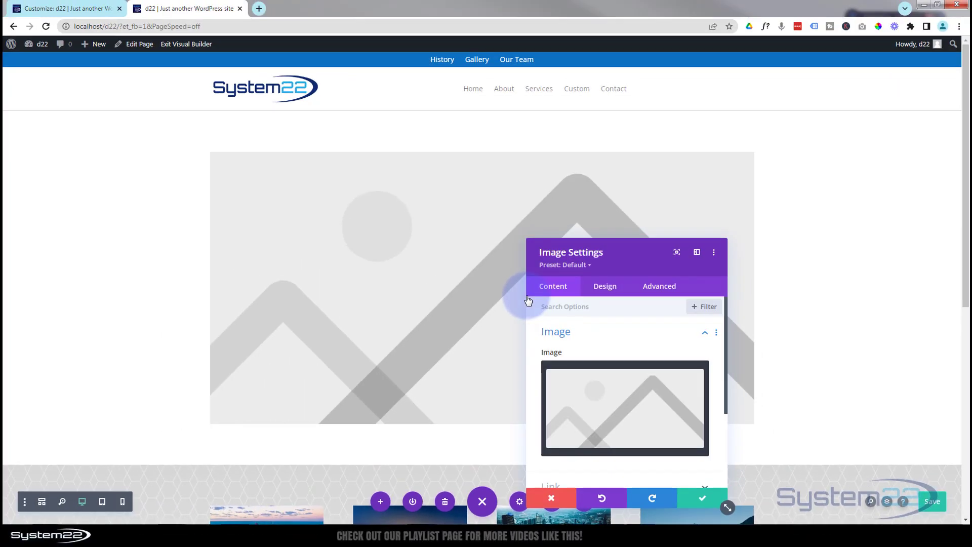
- Set the module's image to the night city skyline with water reflections from the media library
left_click(610, 404)
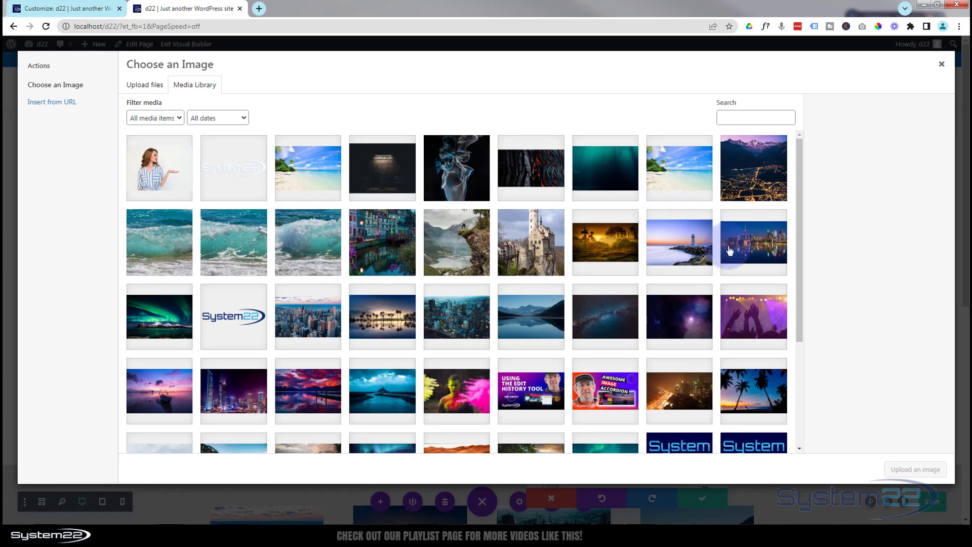
left_click(760, 245)
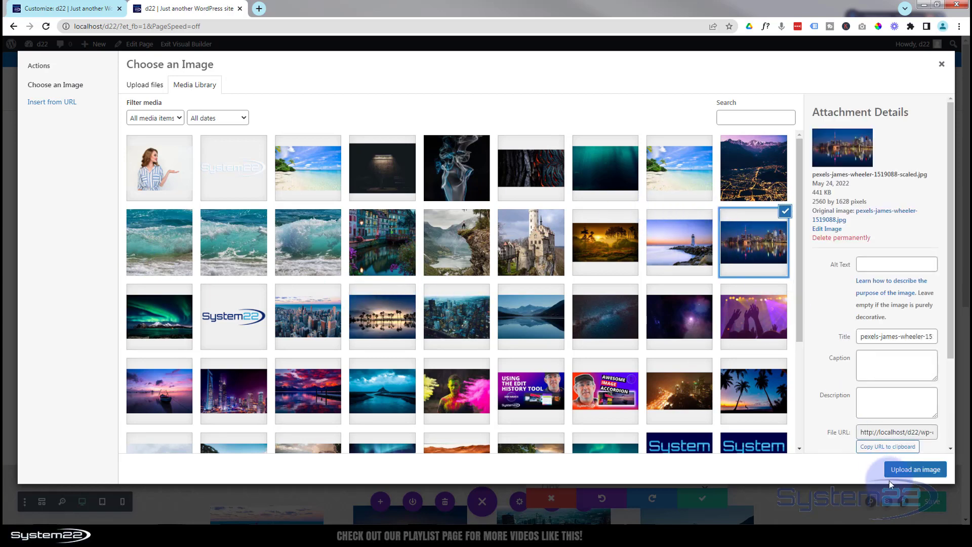
left_click(908, 470)
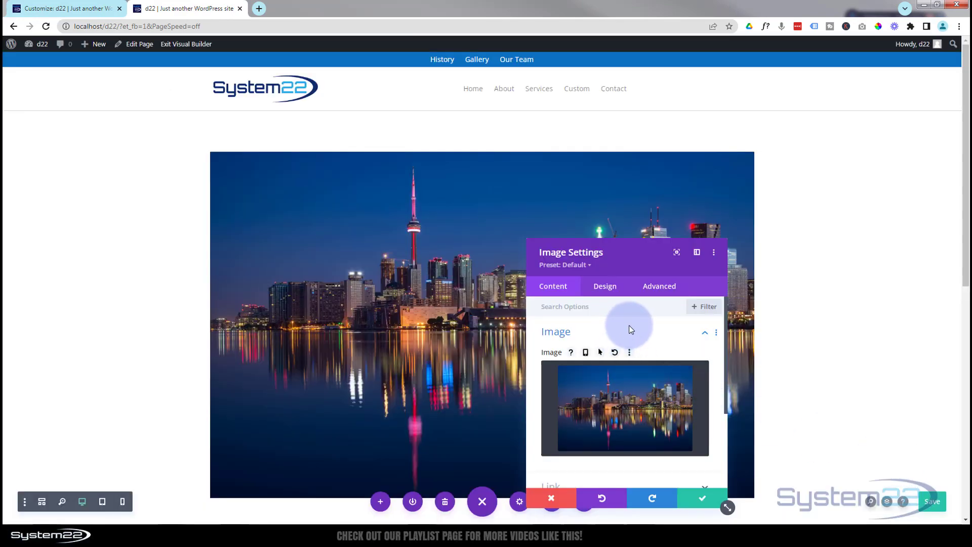
- Review the image's link options and save the Image module settings
scroll(629, 327, "down", 3)
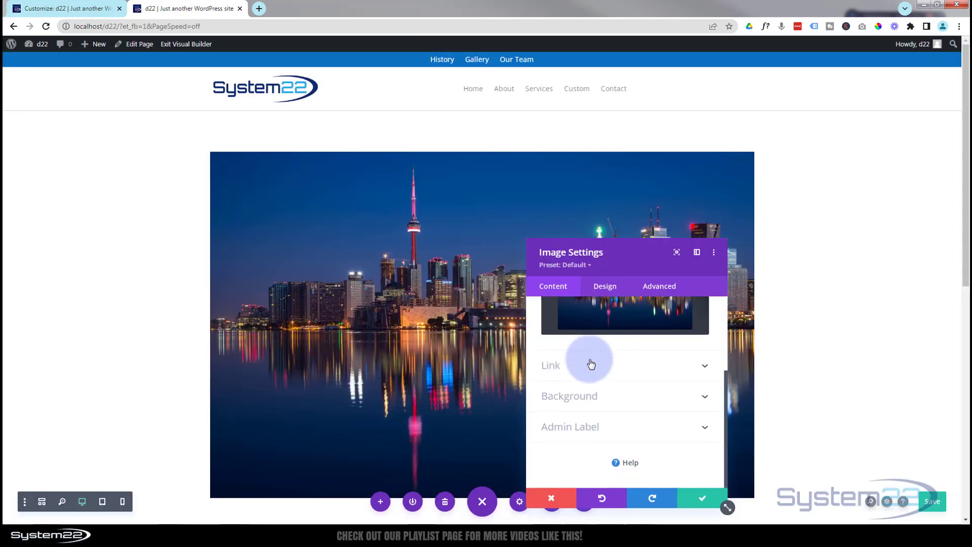
left_click(599, 373)
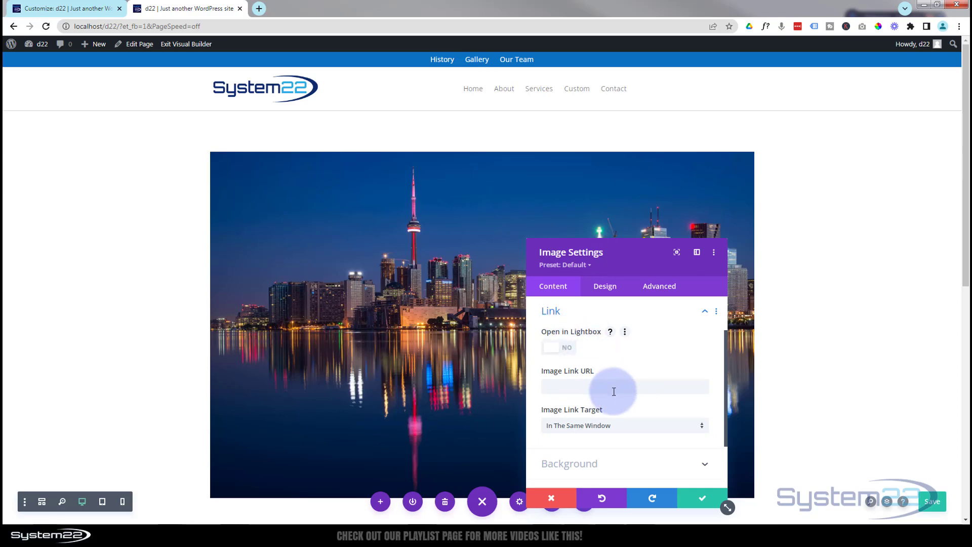
scroll(686, 367, "down", 1)
scroll(688, 369, "down", 2)
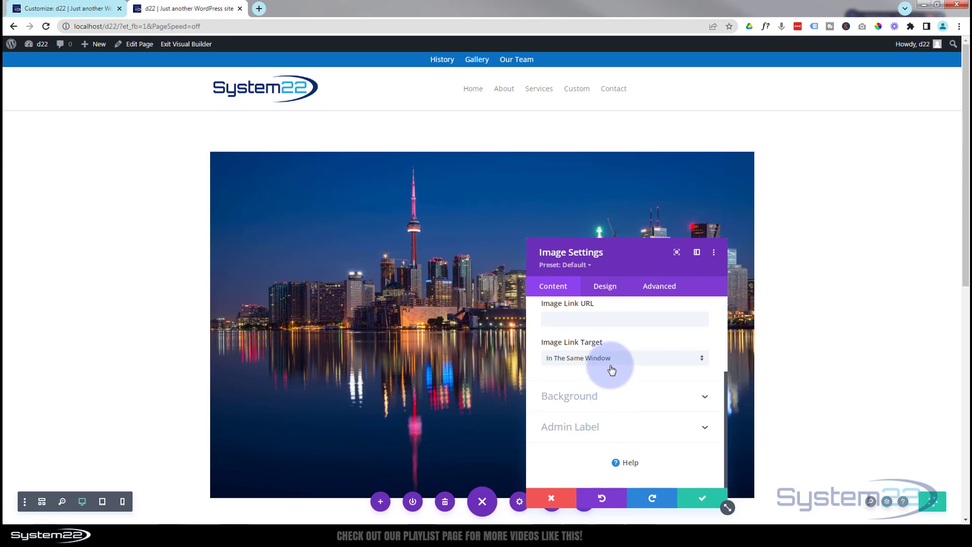
left_click(696, 499)
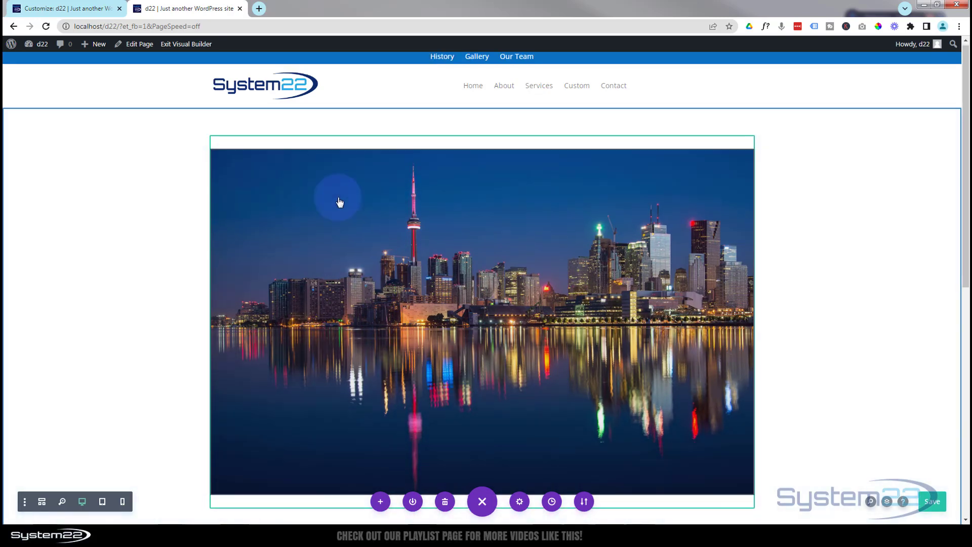
- Set the top and bottom padding of the row around the skyline image to 0px
scroll(337, 200, "down", 2)
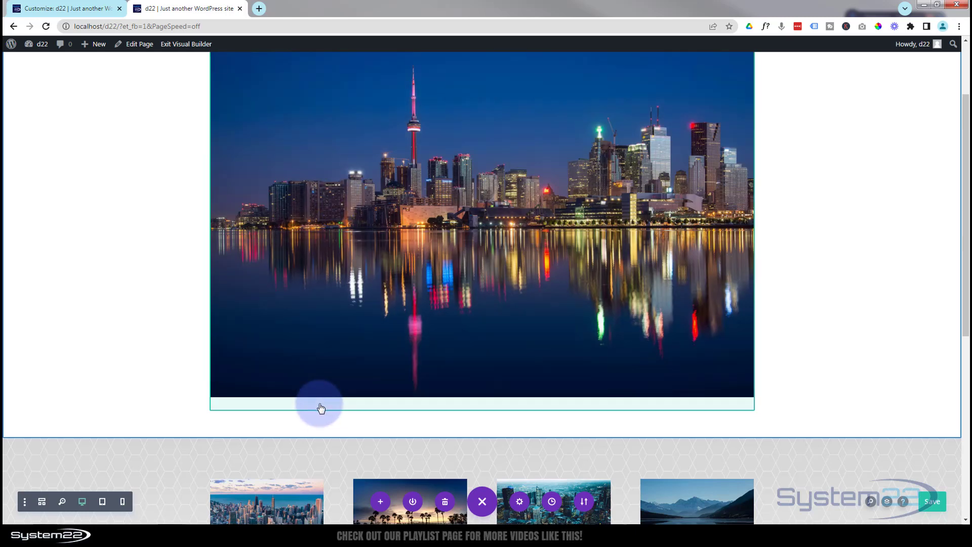
scroll(321, 402, "up", 2)
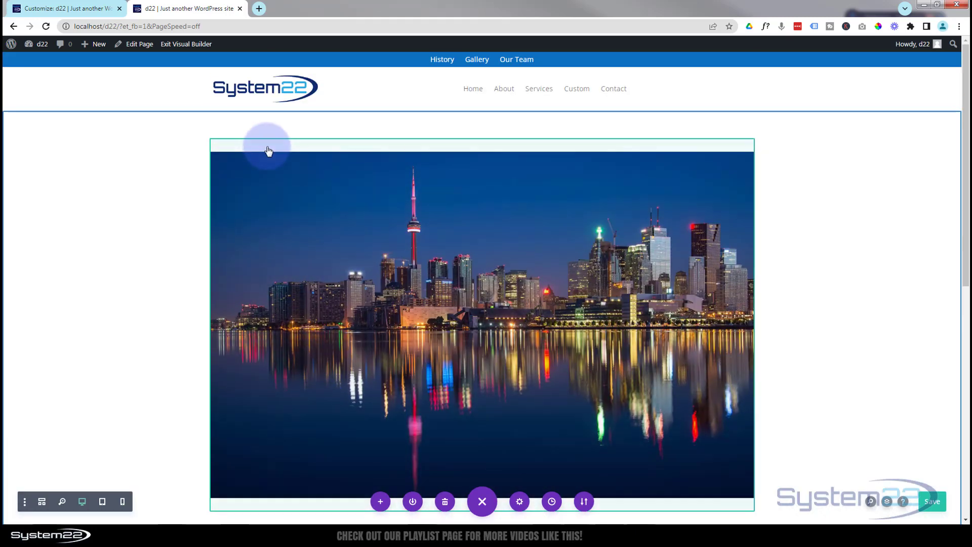
mouse_move(267, 151)
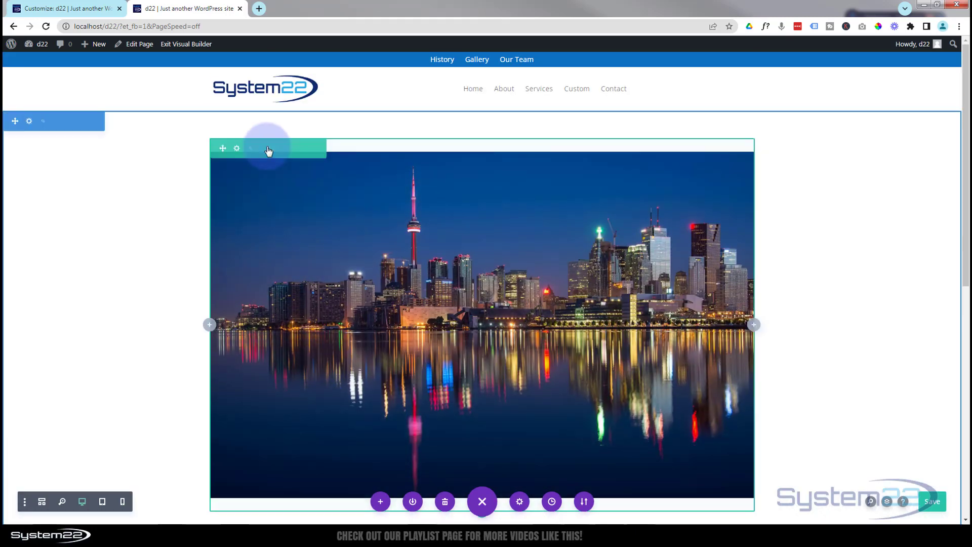
left_click(236, 149)
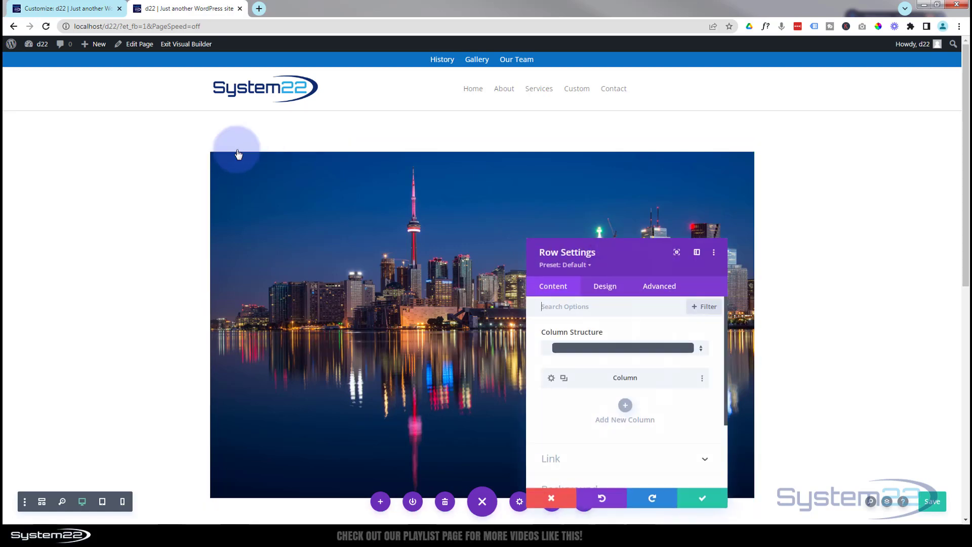
left_click(607, 288)
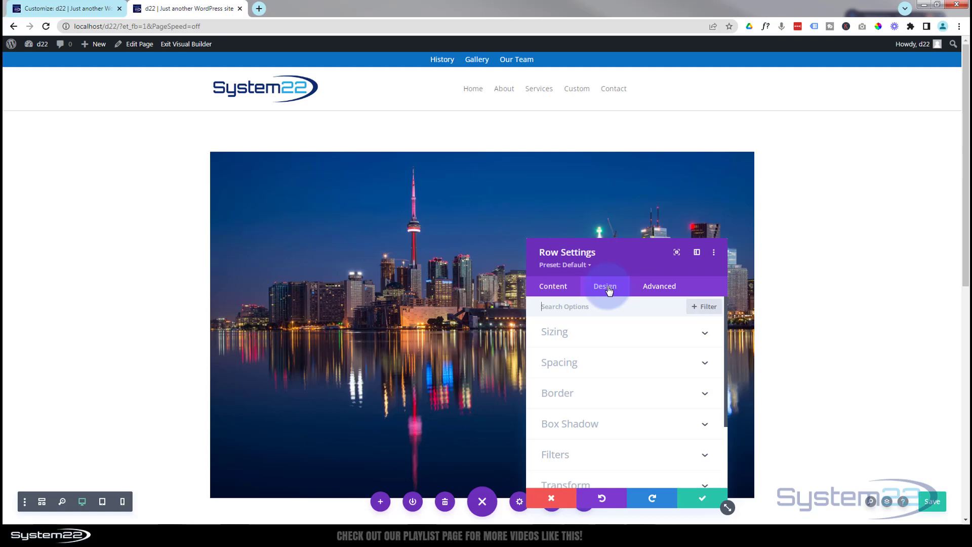
left_click(616, 362)
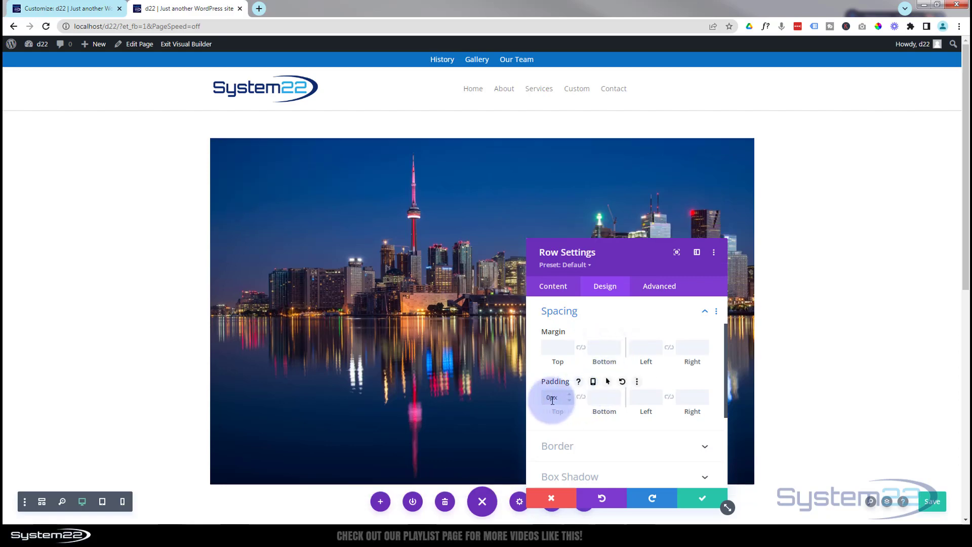
left_click(580, 399)
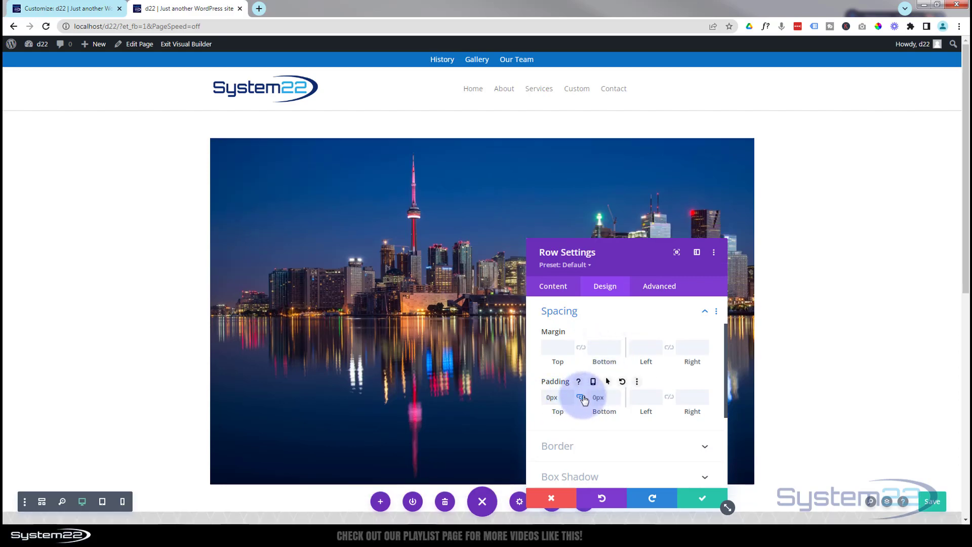
- Save the row settings, and set the top and bottom padding of the section around the skyline image to 0px
left_click(708, 499)
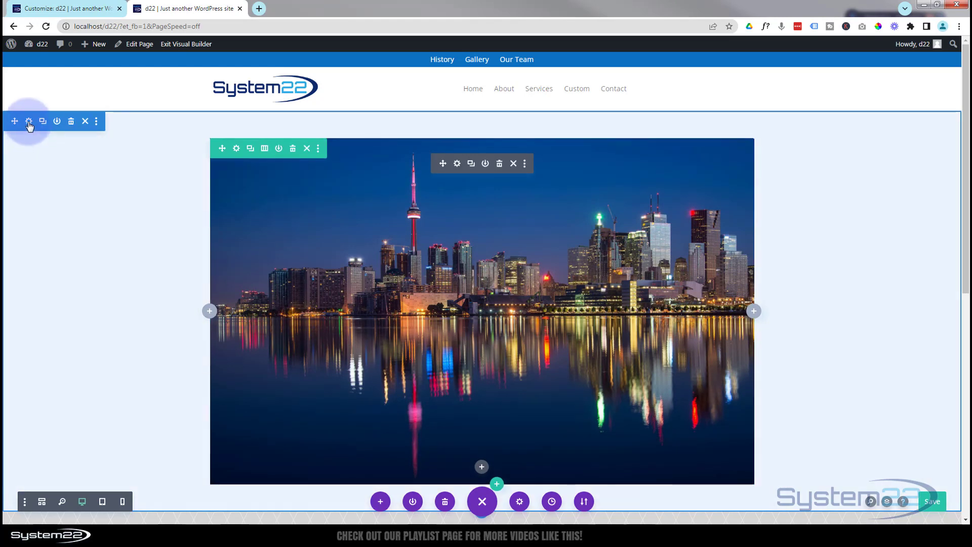
left_click(29, 121)
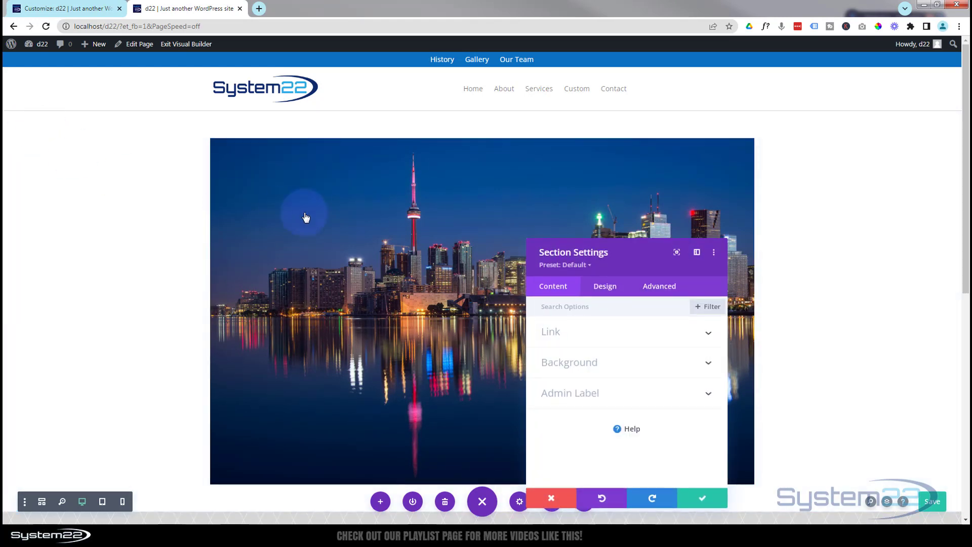
left_click(607, 287)
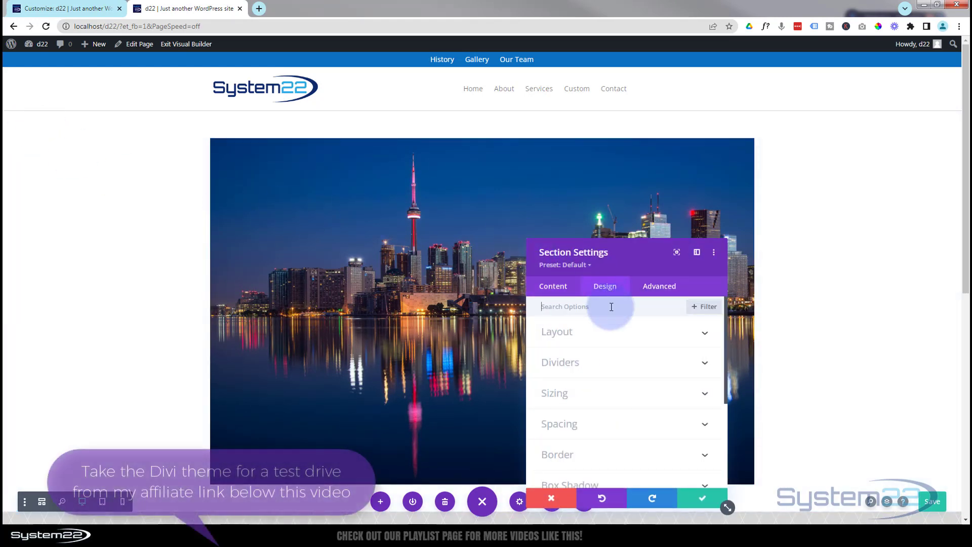
left_click(621, 424)
left_click(559, 397)
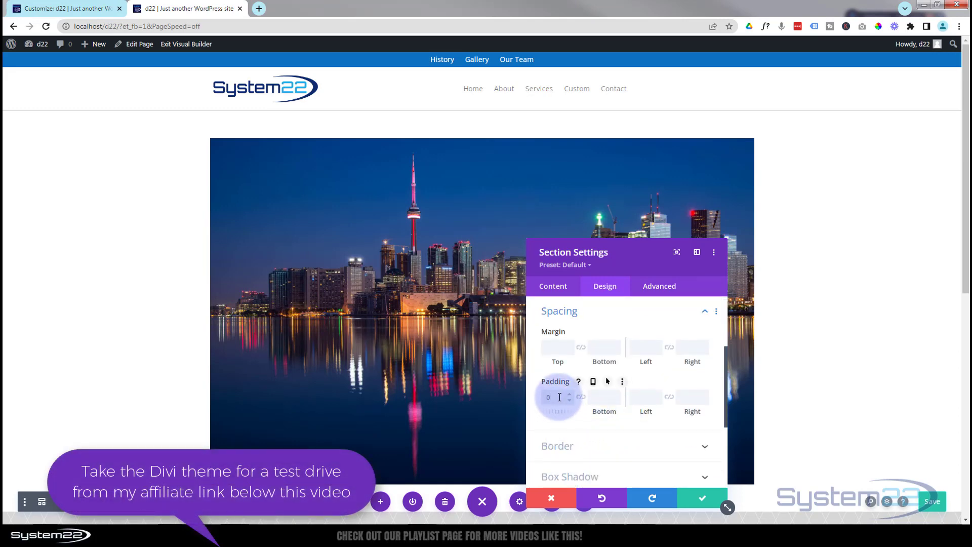
left_click(581, 396)
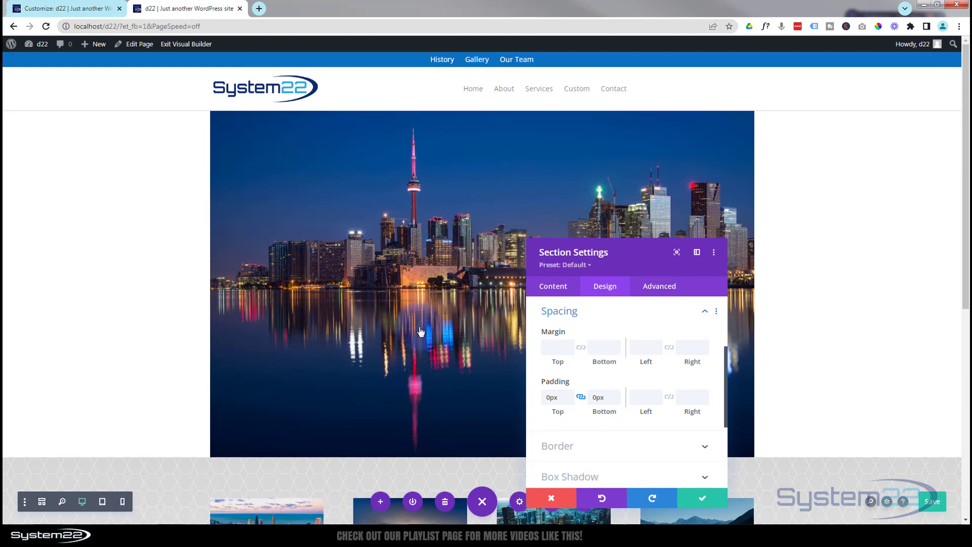
left_click(704, 501)
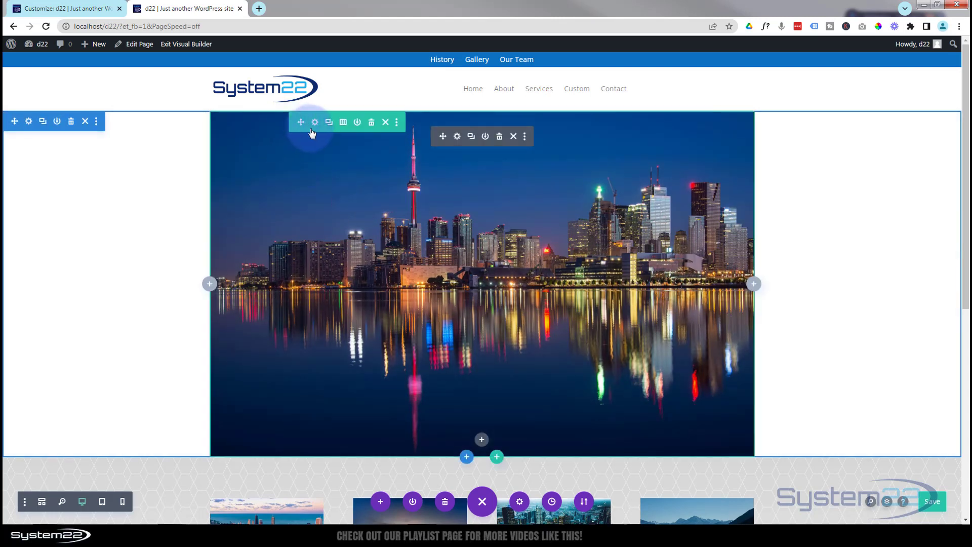
- Enable a custom gutter width of 1 for the row holding the skyline image
left_click(315, 122)
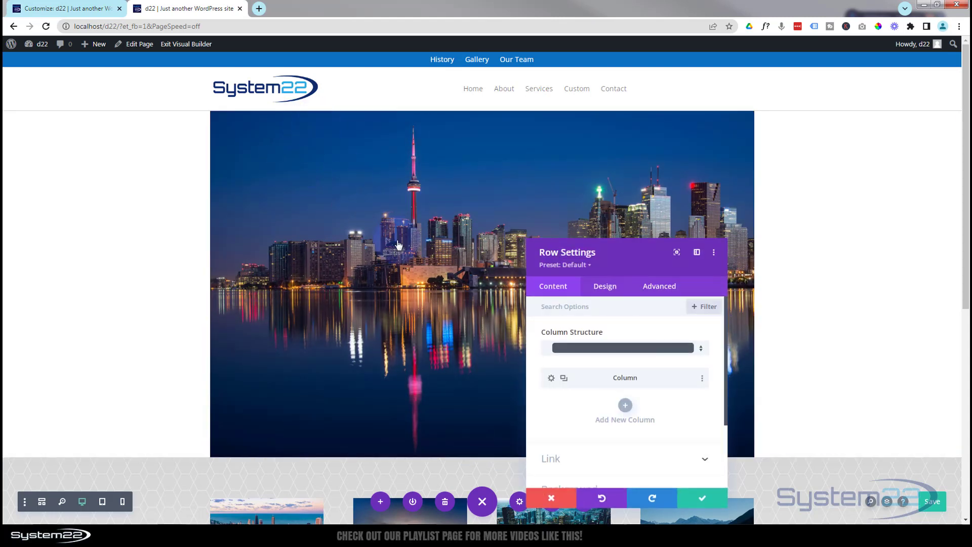
left_click(605, 286)
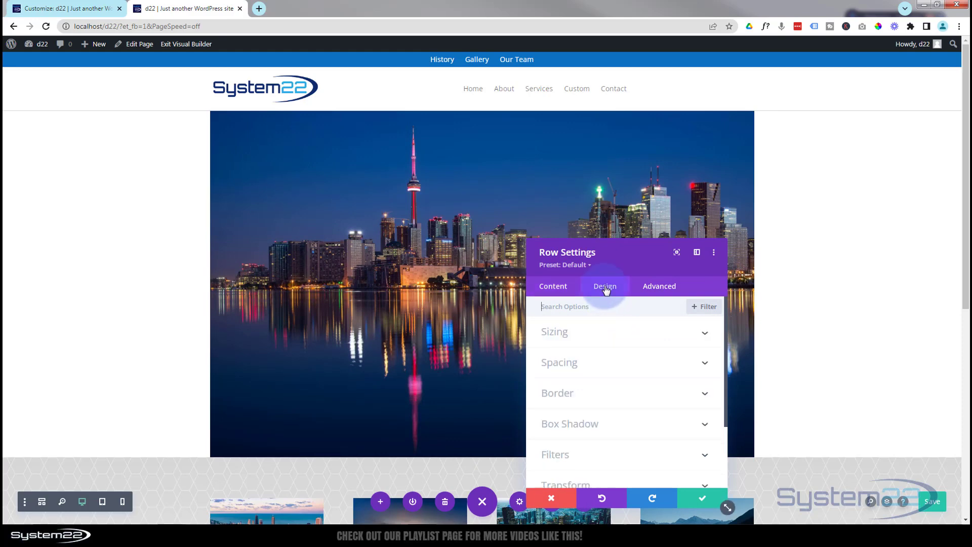
left_click(608, 334)
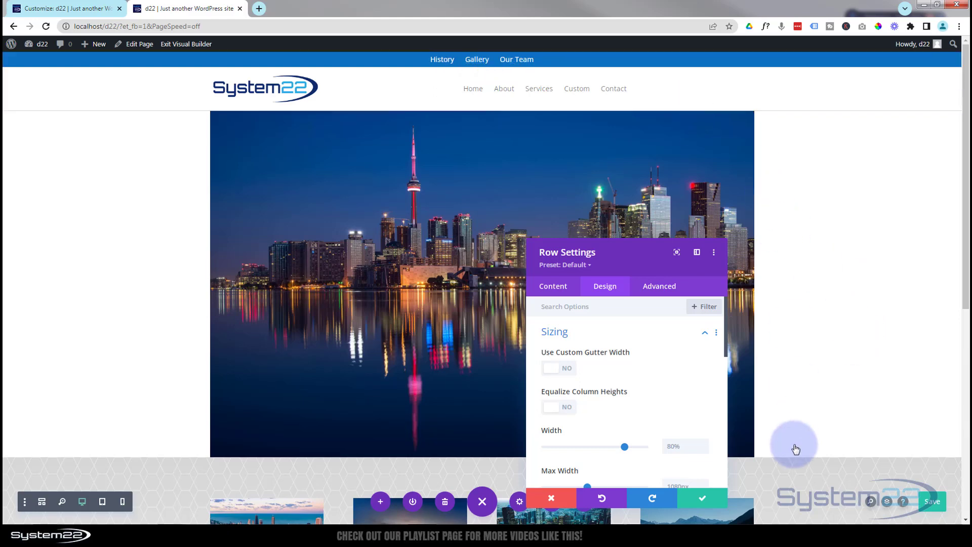
left_click(570, 372)
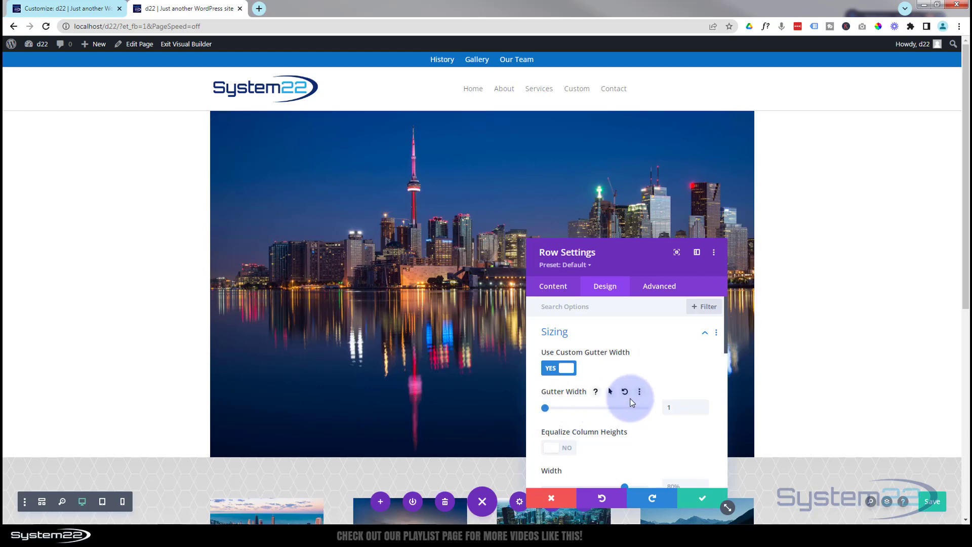
- Set both the width and the maximum width of the skyline row to 100%
scroll(630, 398, "down", 1)
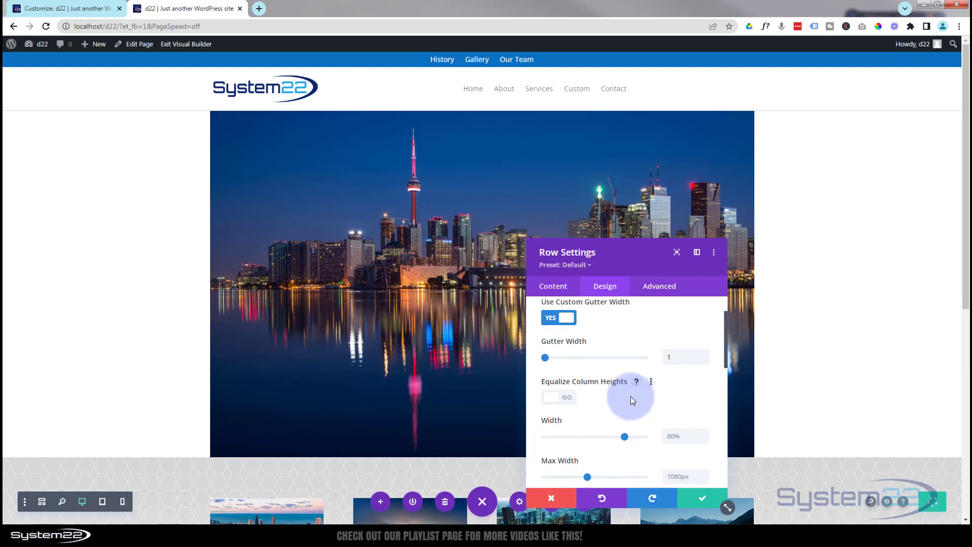
scroll(631, 396, "down", 1)
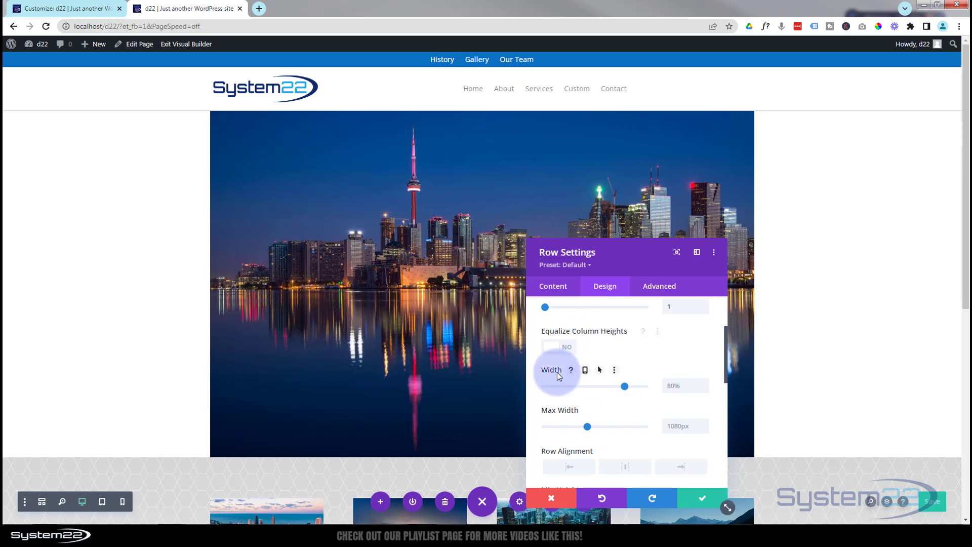
left_click_drag(624, 386, 668, 385)
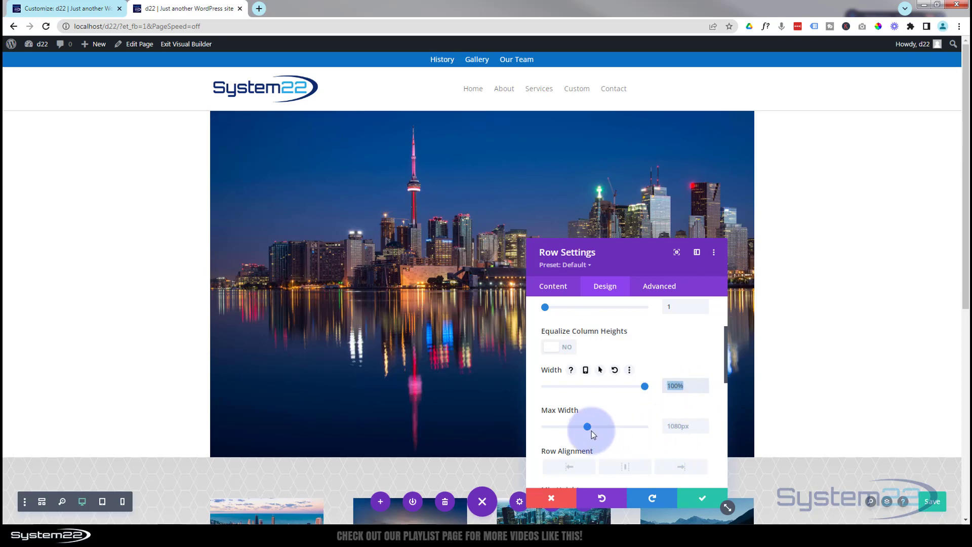
left_click(668, 426)
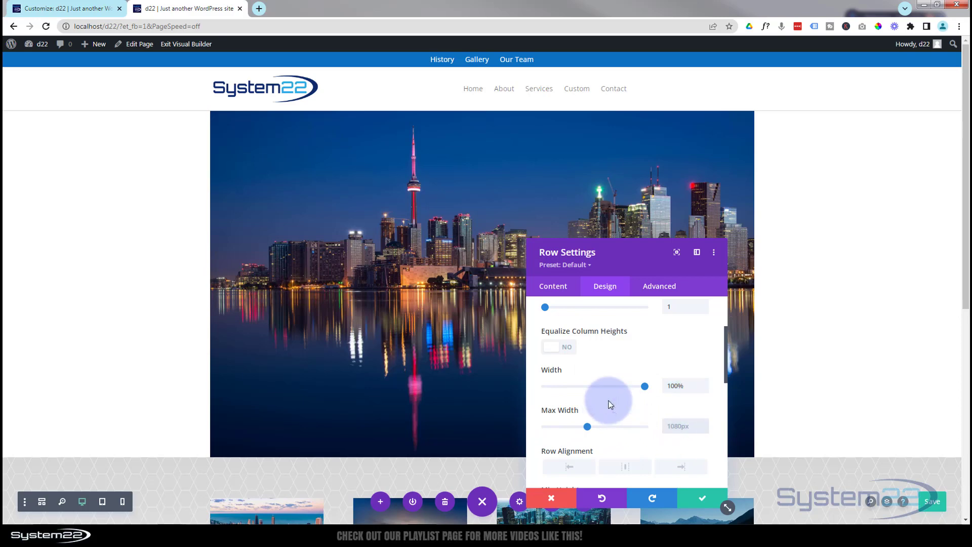
left_click(610, 404)
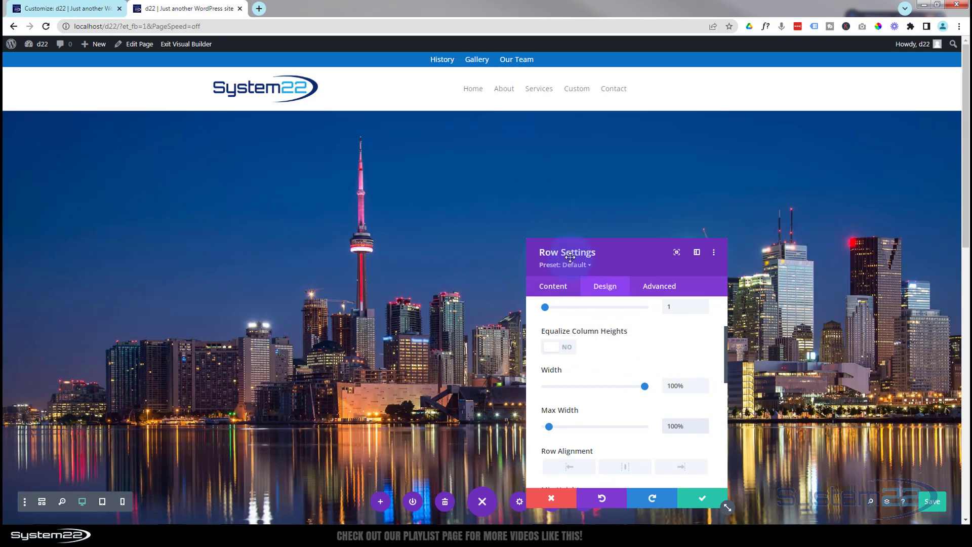
- Set the height of the skyline row to 400px and check the effect on the page
scroll(622, 357, "up", 1)
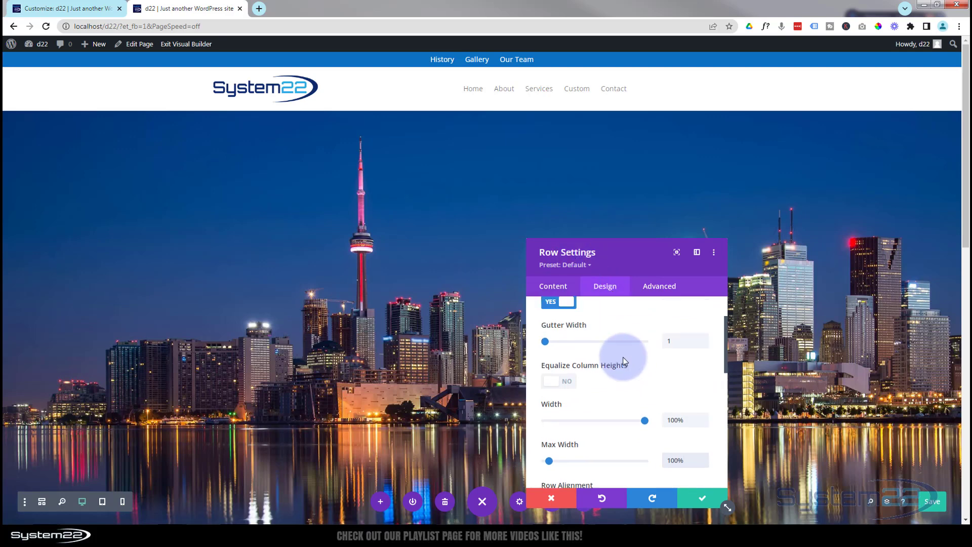
scroll(612, 380, "down", 1)
scroll(604, 397, "down", 3)
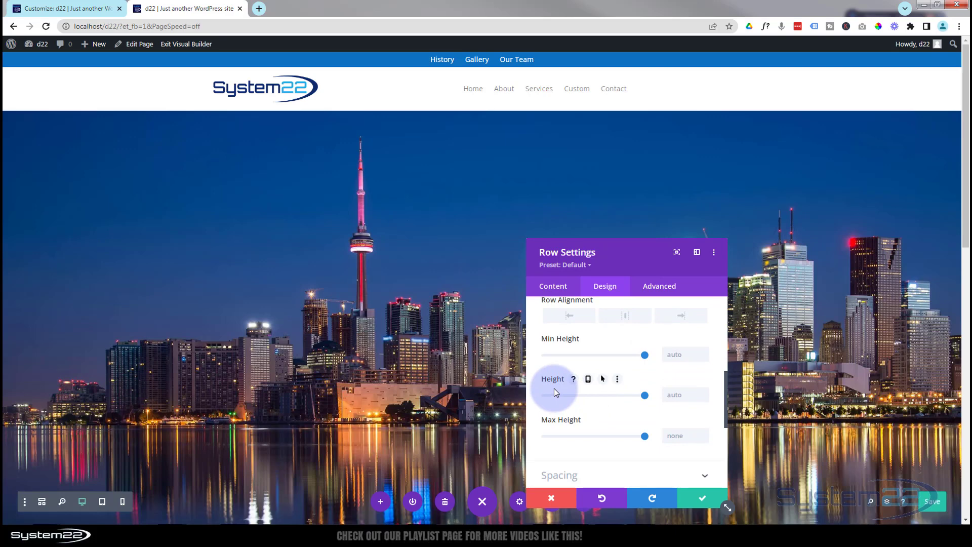
left_click(669, 395)
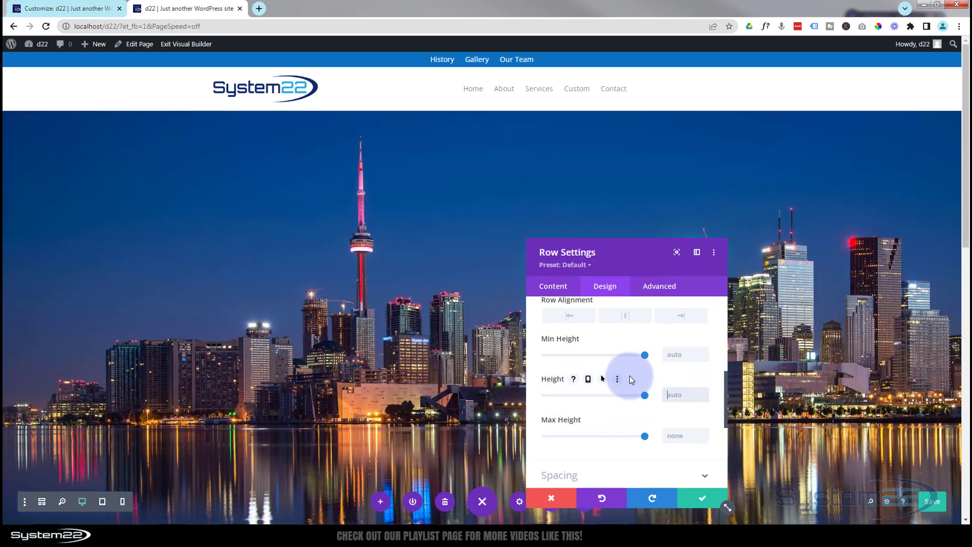
type("400")
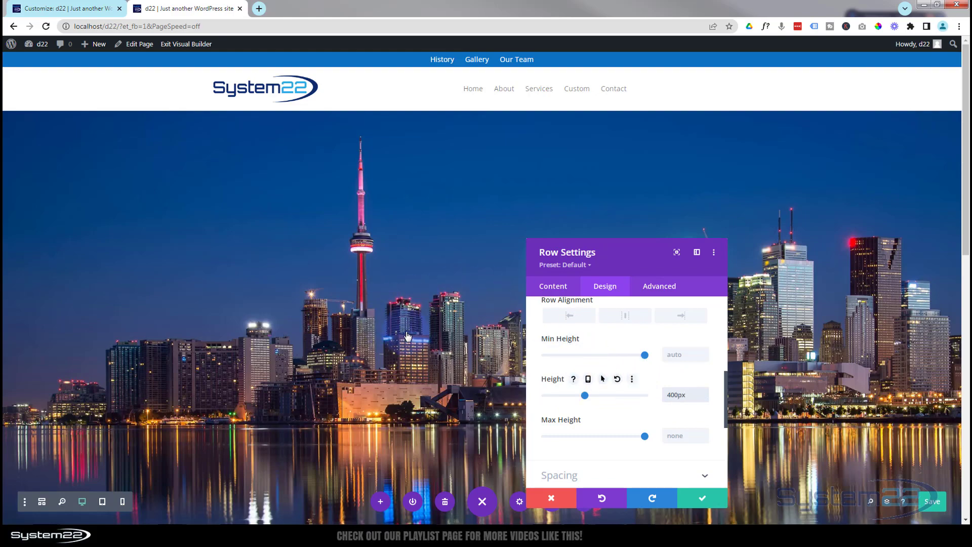
scroll(291, 370, "down", 3)
scroll(286, 370, "up", 3)
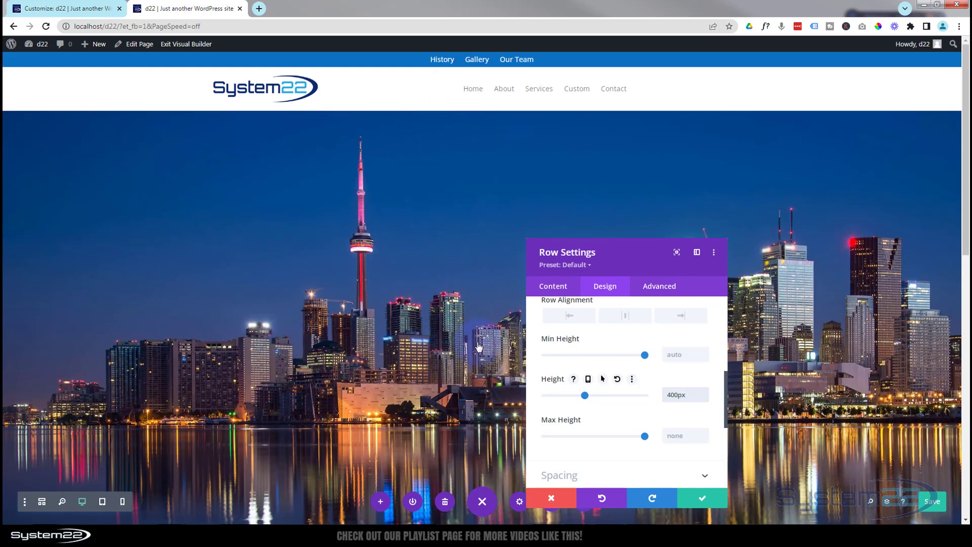
left_click(657, 330)
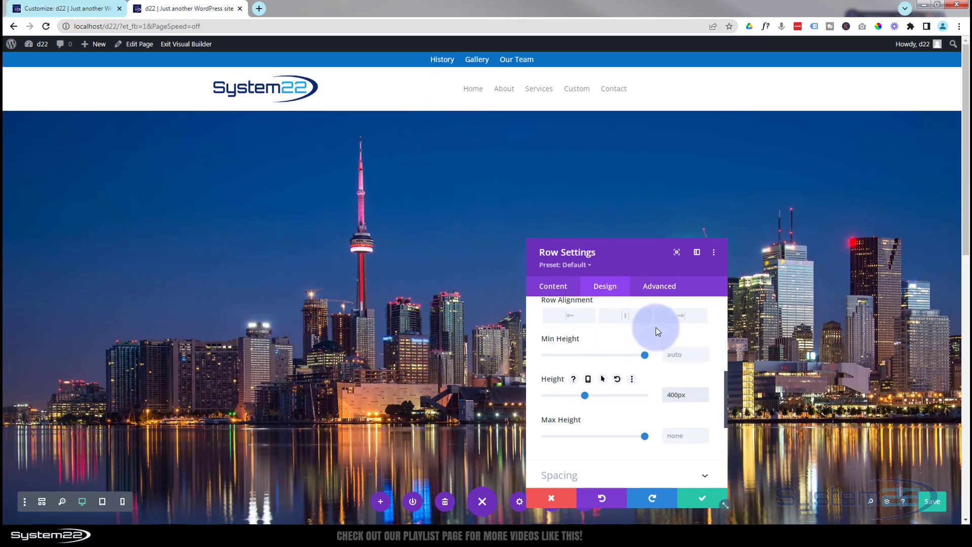
- Set the skyline row's horizontal and vertical overflow to Hidden and save the row settings
left_click(661, 286)
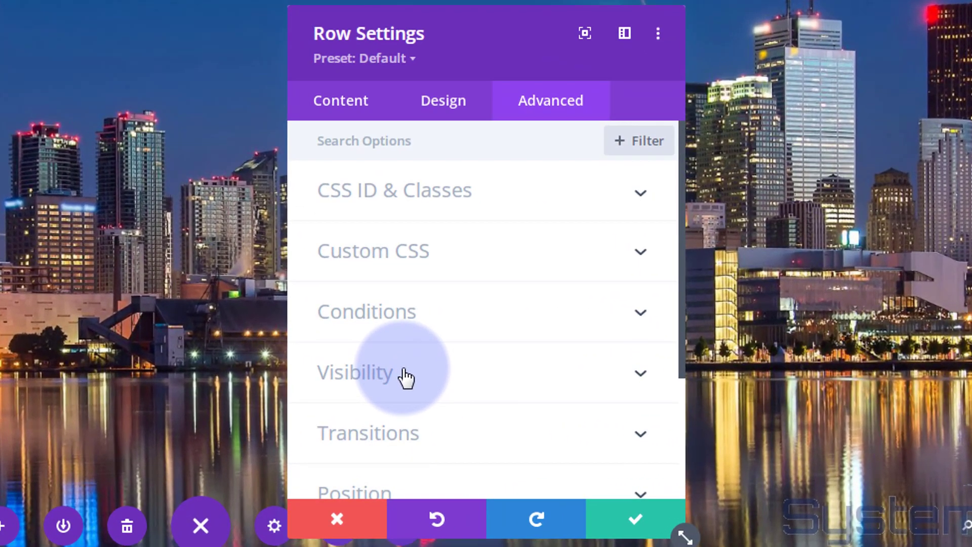
left_click(575, 422)
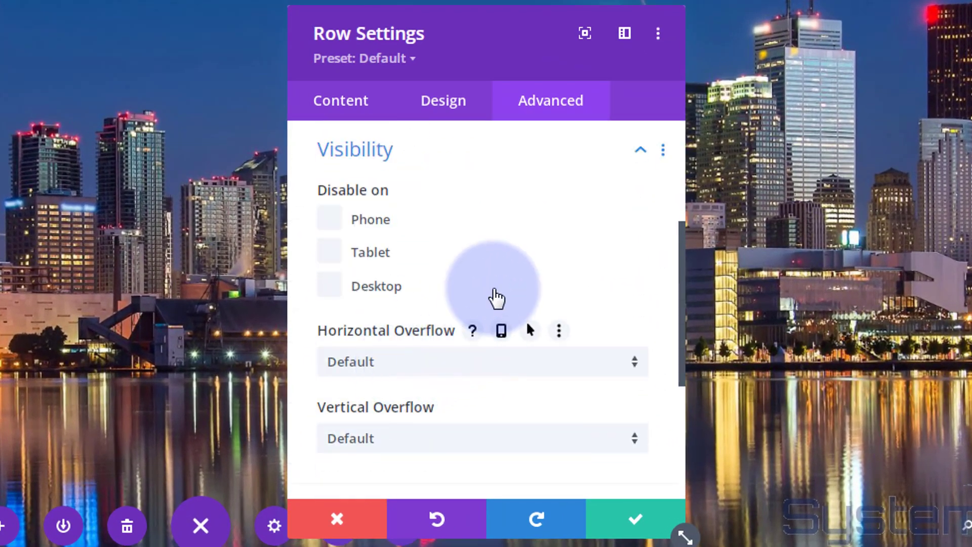
scroll(495, 297, "down", 2)
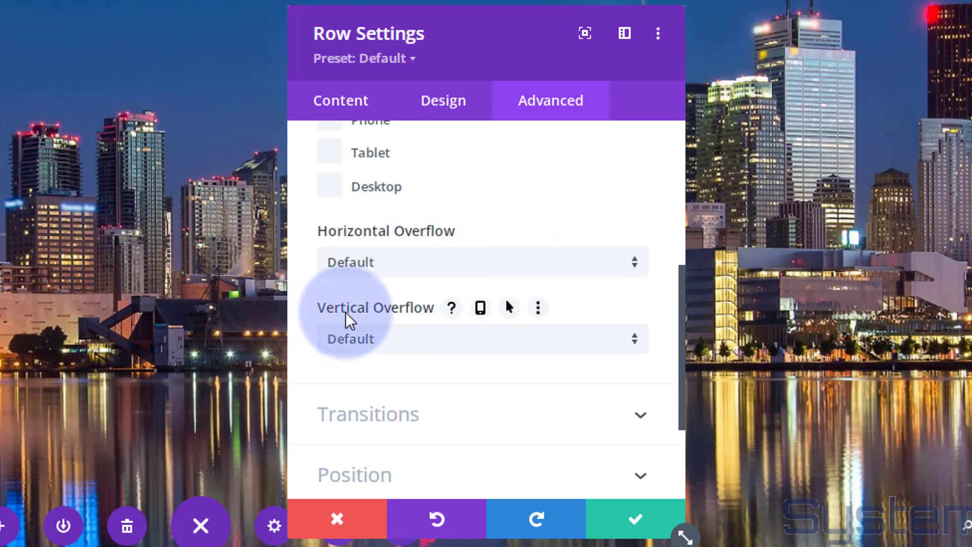
left_click(439, 269)
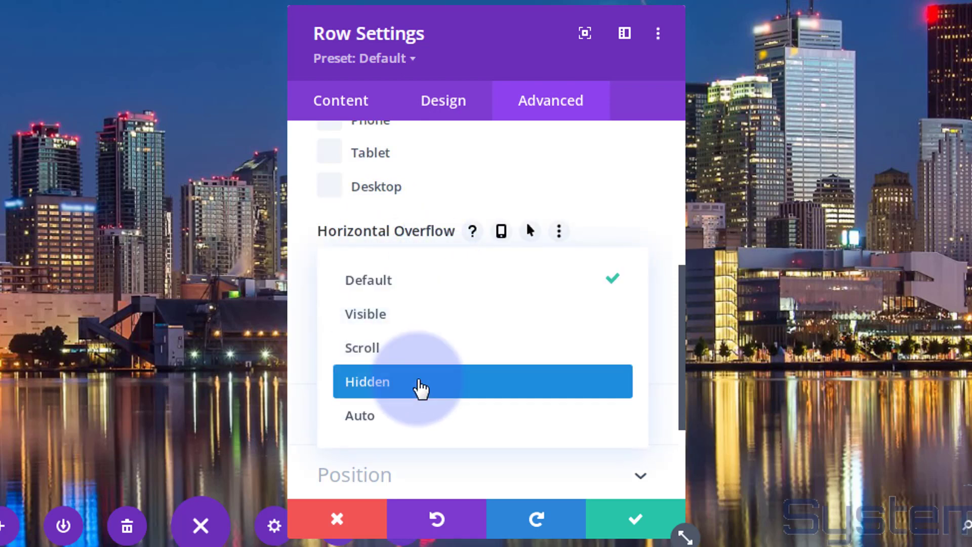
left_click(420, 387)
left_click(417, 345)
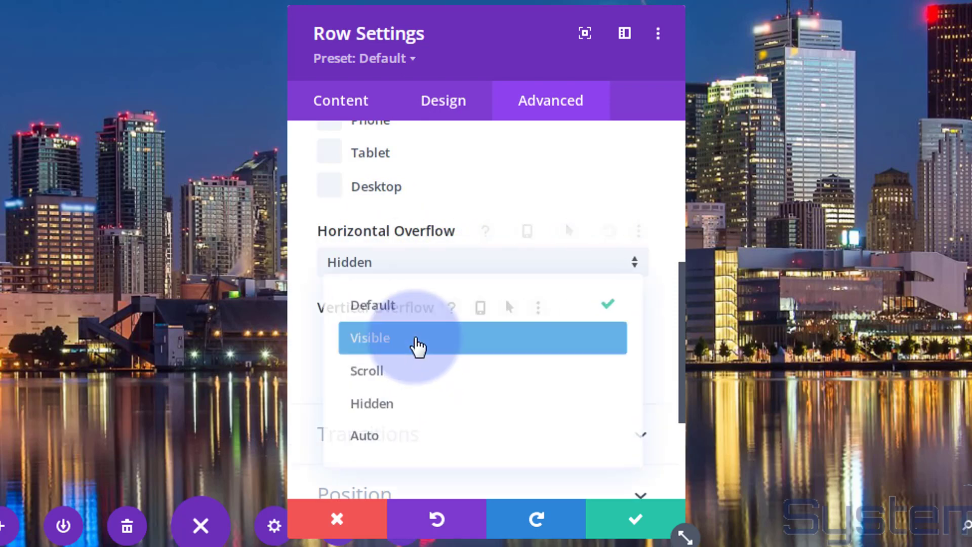
left_click(423, 408)
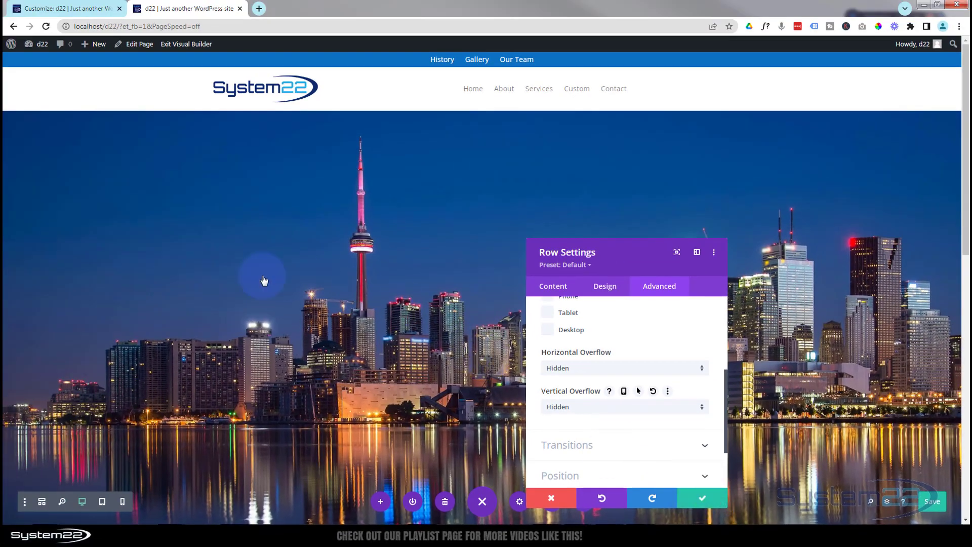
left_click(228, 293)
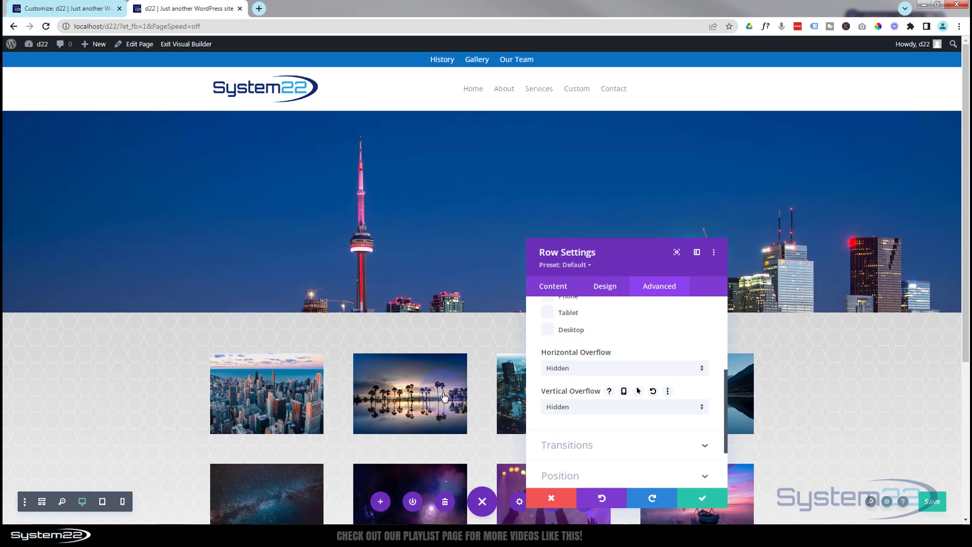
left_click(698, 500)
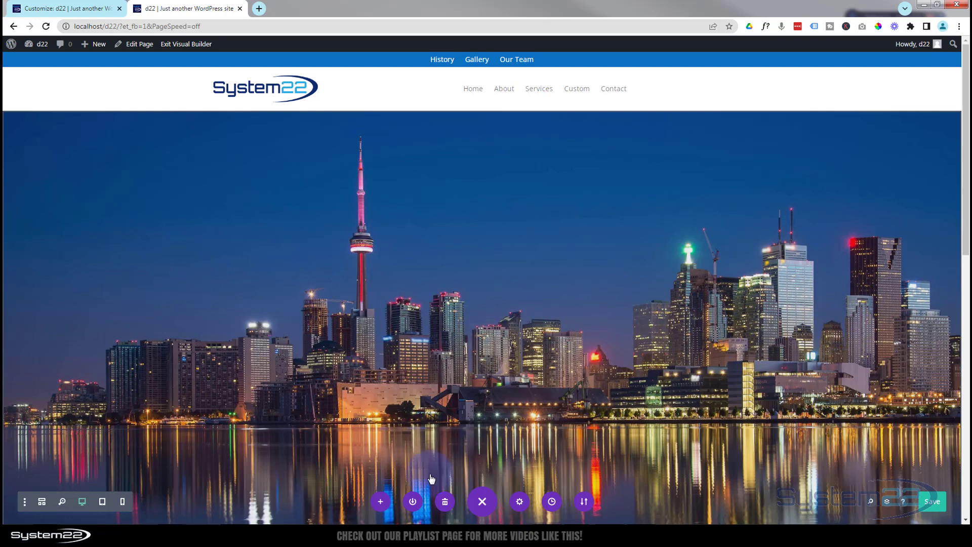
- Check the header's cropping on the page, and turn off the space below the image in the skyline image's spacing settings
scroll(433, 486, "down", 5)
mouse_move(422, 536)
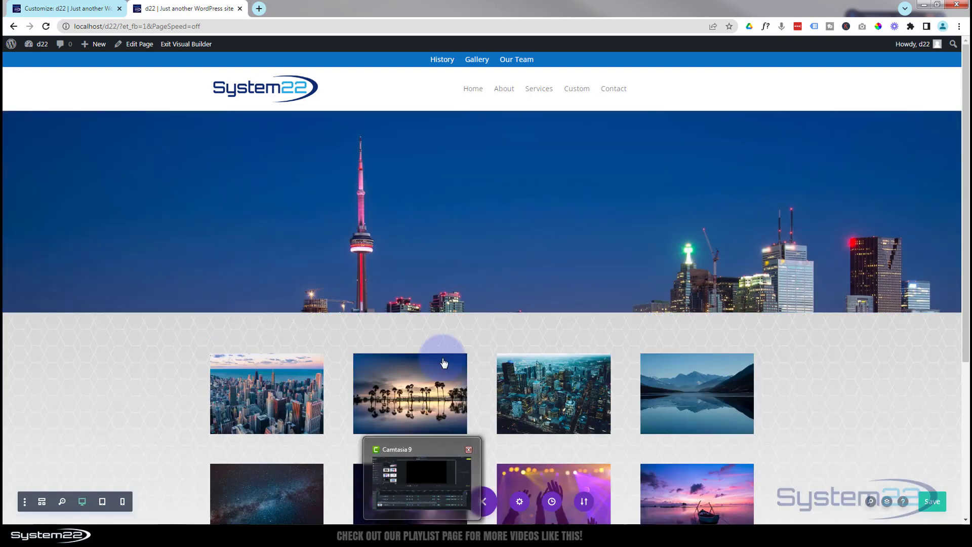
scroll(445, 362, "up", 5)
mouse_move(437, 273)
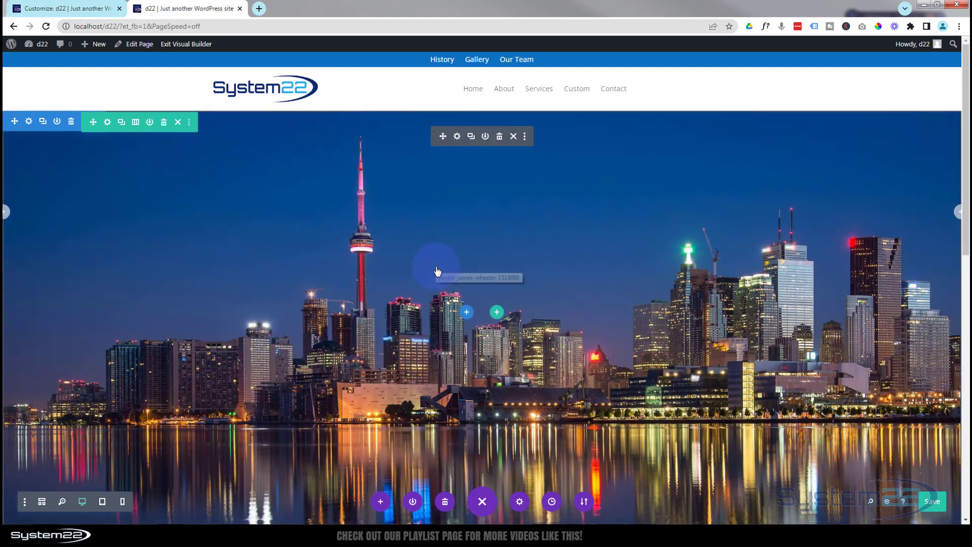
left_click(457, 136)
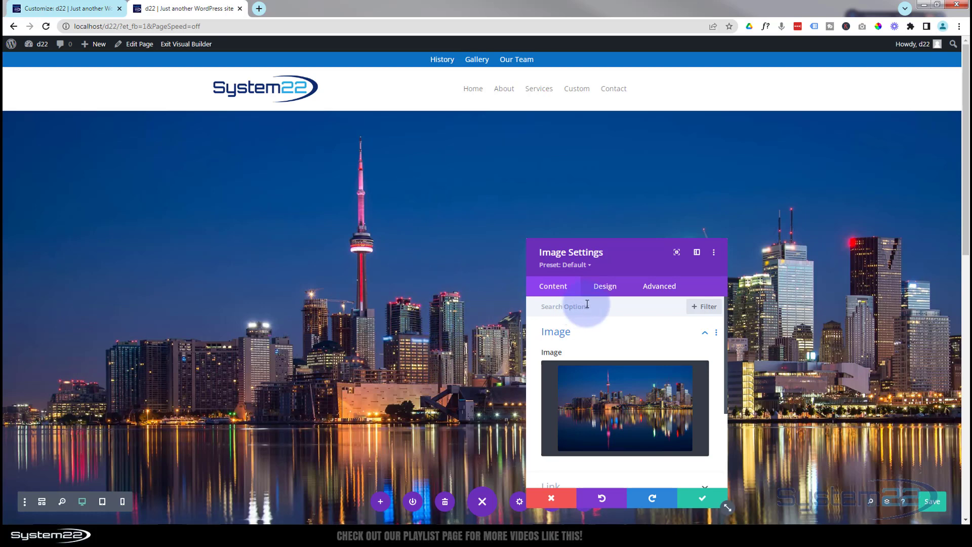
left_click(612, 291)
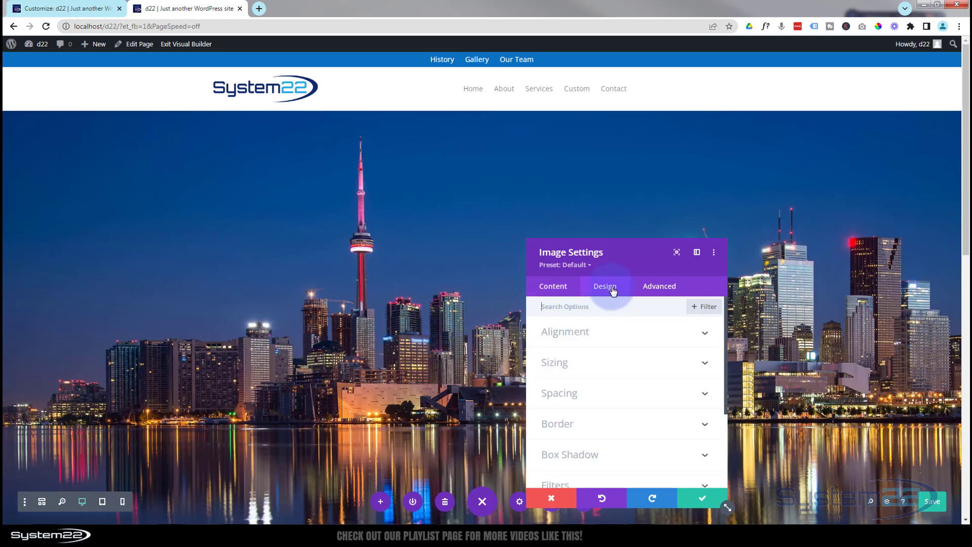
left_click(601, 398)
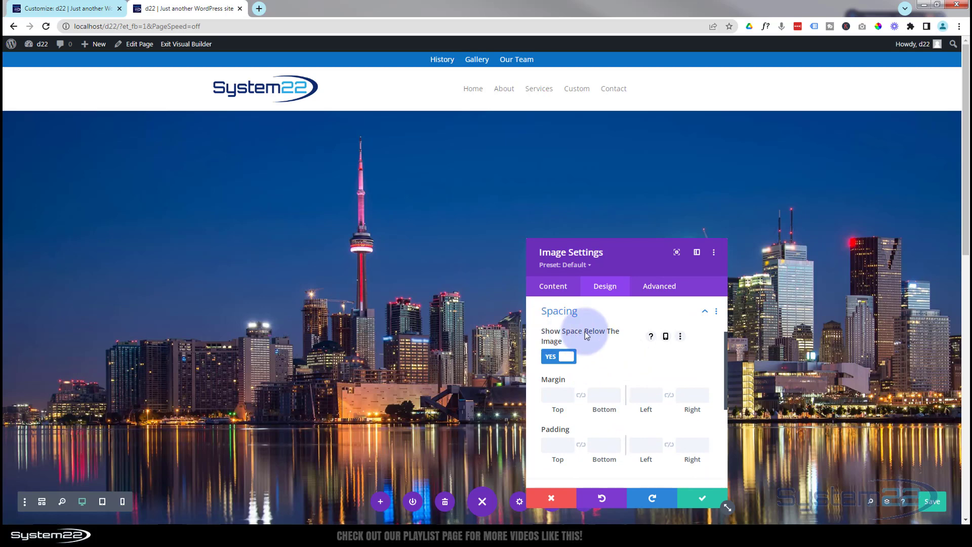
left_click(548, 357)
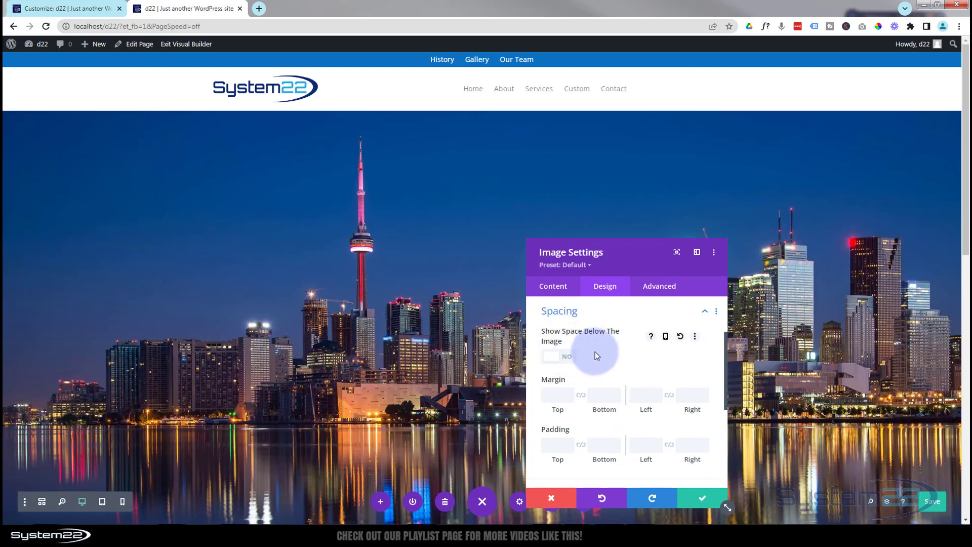
- Set the skyline image's top margin to -150px in its spacing settings
scroll(557, 350, "down", 1)
left_click(565, 349)
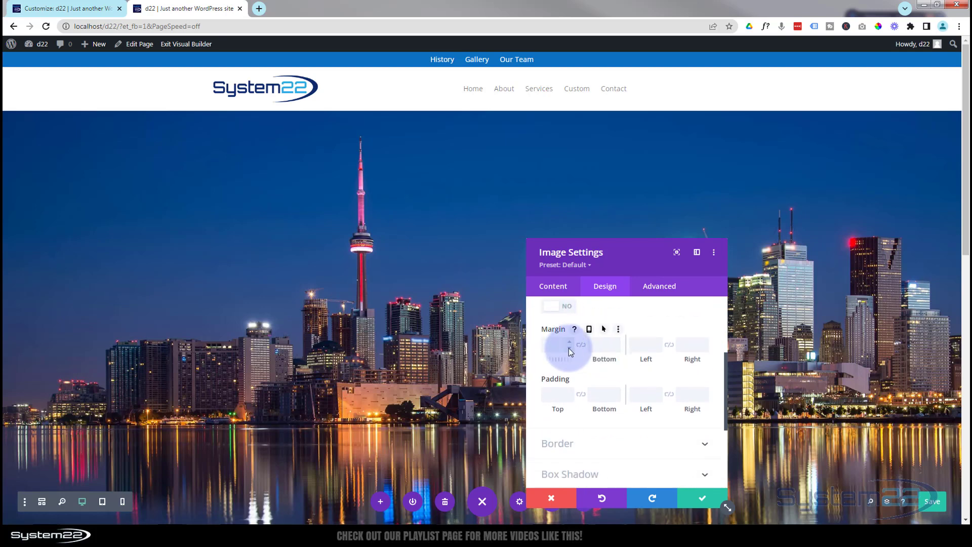
left_click(569, 348)
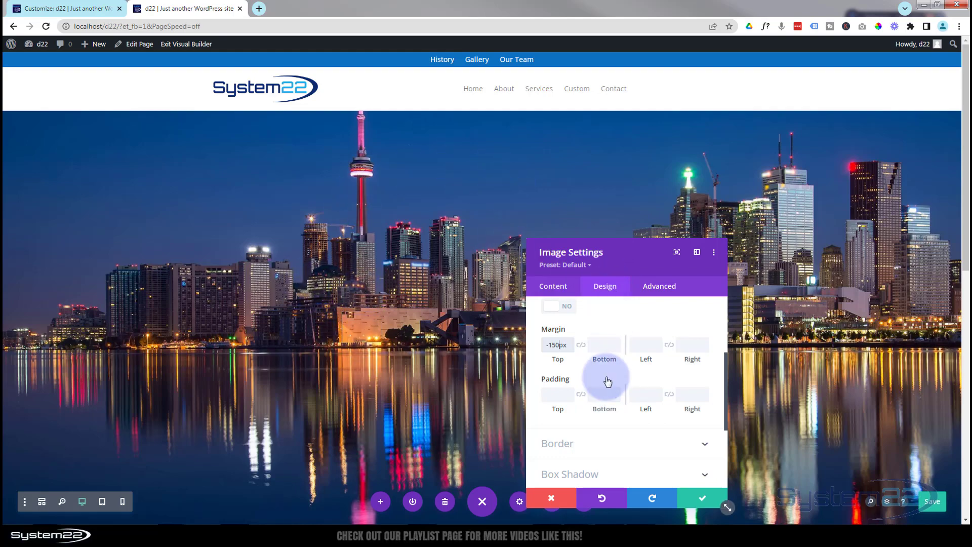
- Scale the skyline image to 150% in both directions with the Transform settings
scroll(608, 380, "down", 2)
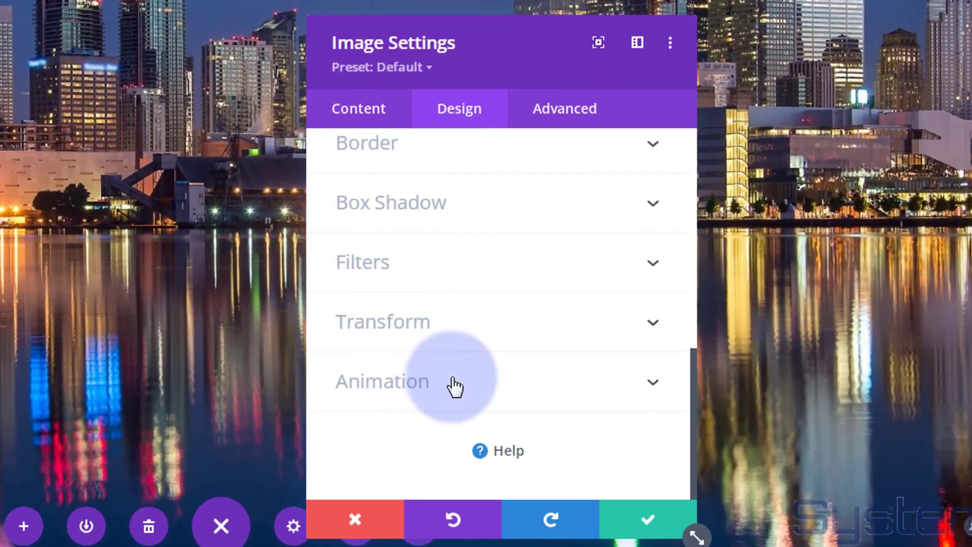
left_click(608, 434)
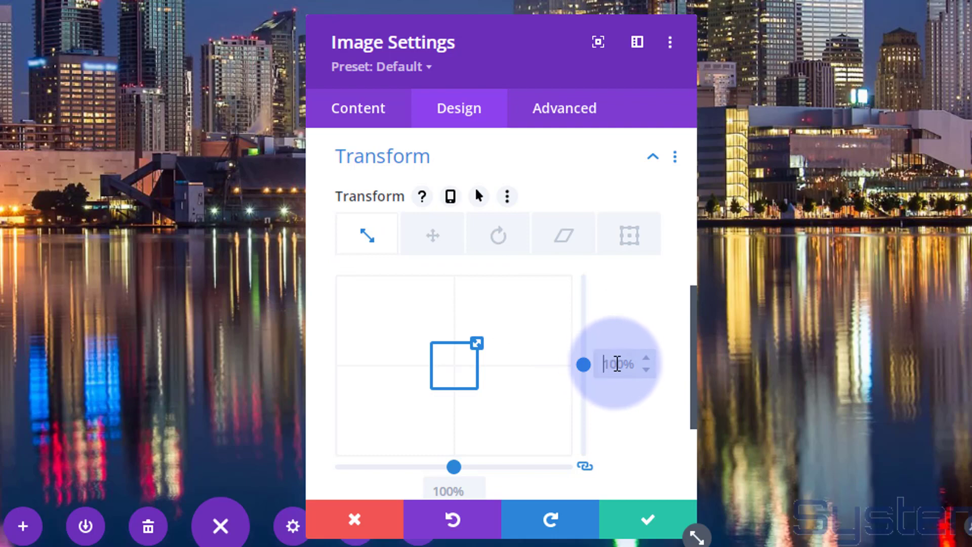
type("150")
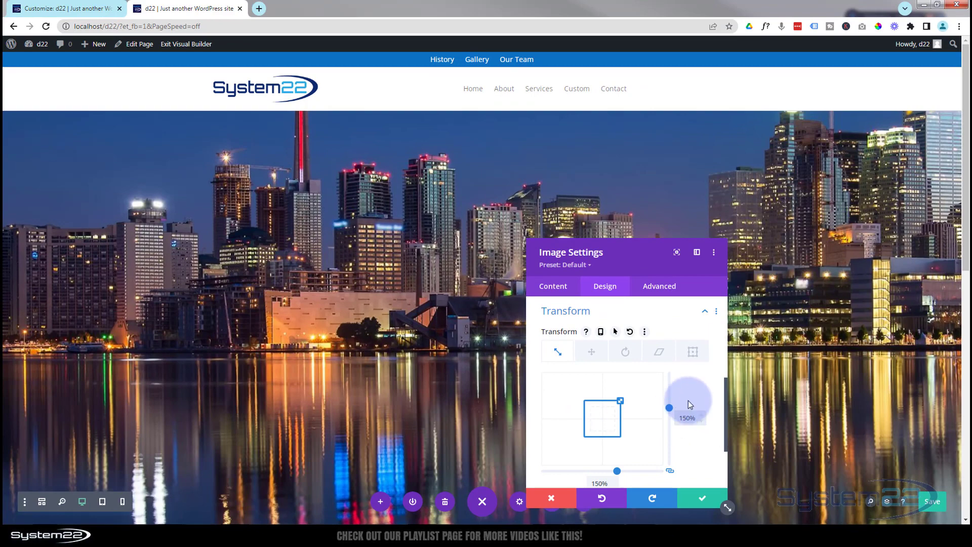
scroll(687, 408, "down", 1)
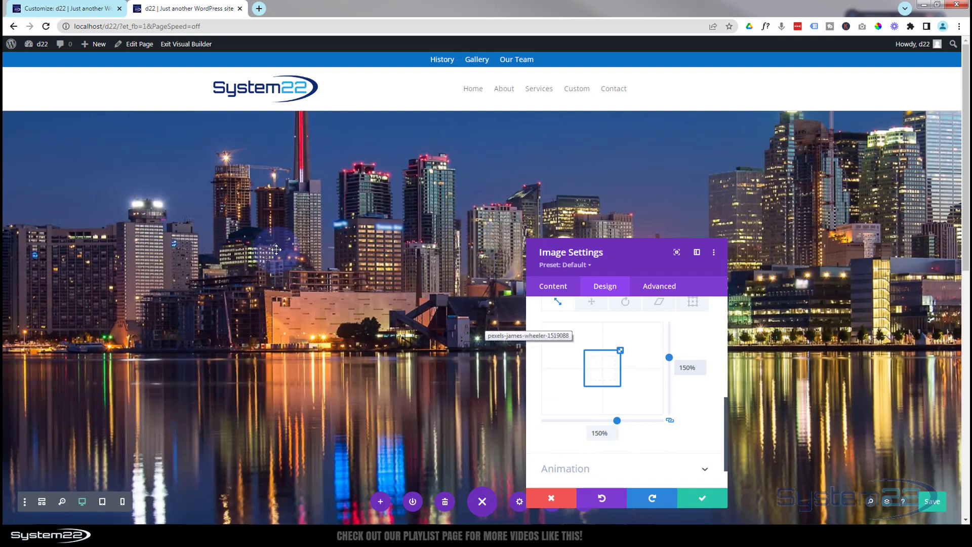
- Assign the CSS class panim to the skyline image and save the image settings
left_click(659, 288)
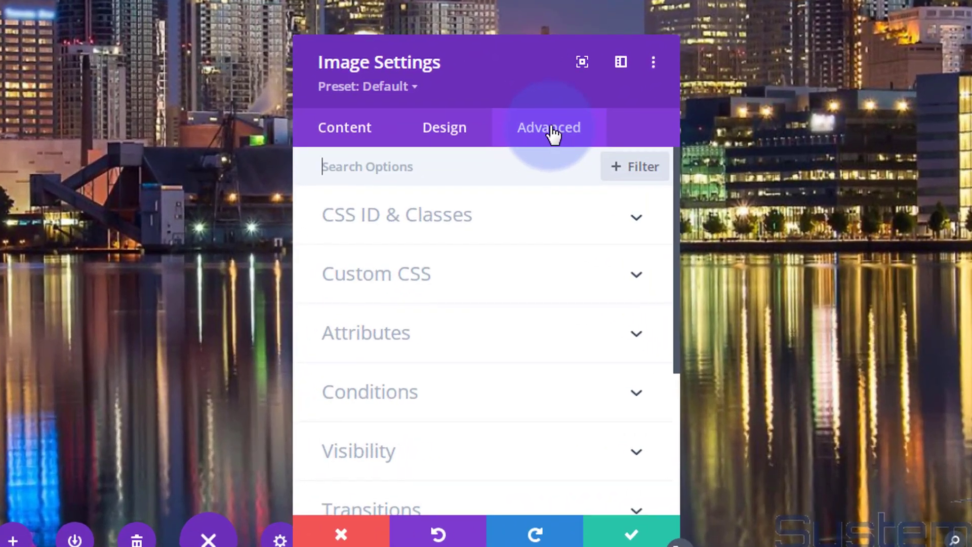
left_click(527, 221)
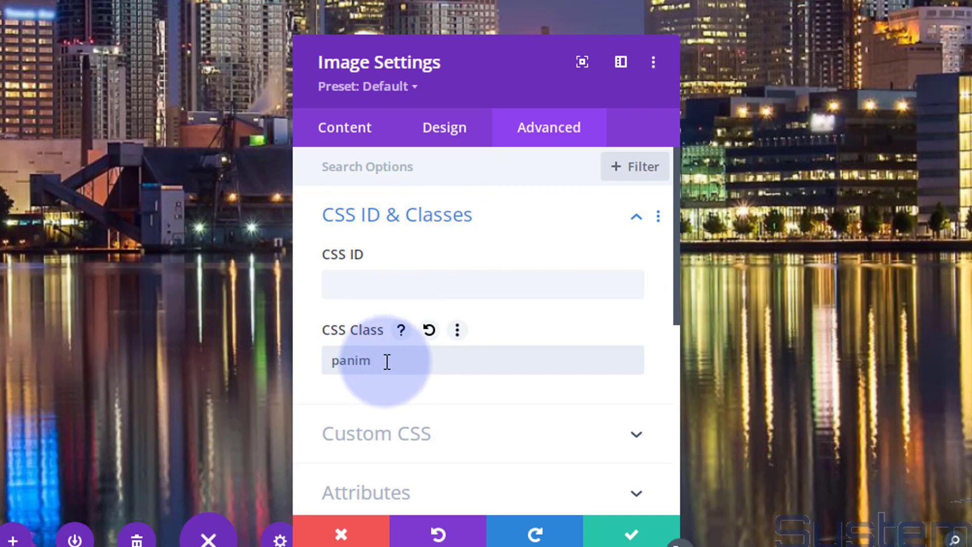
left_click_drag(387, 362, 318, 406)
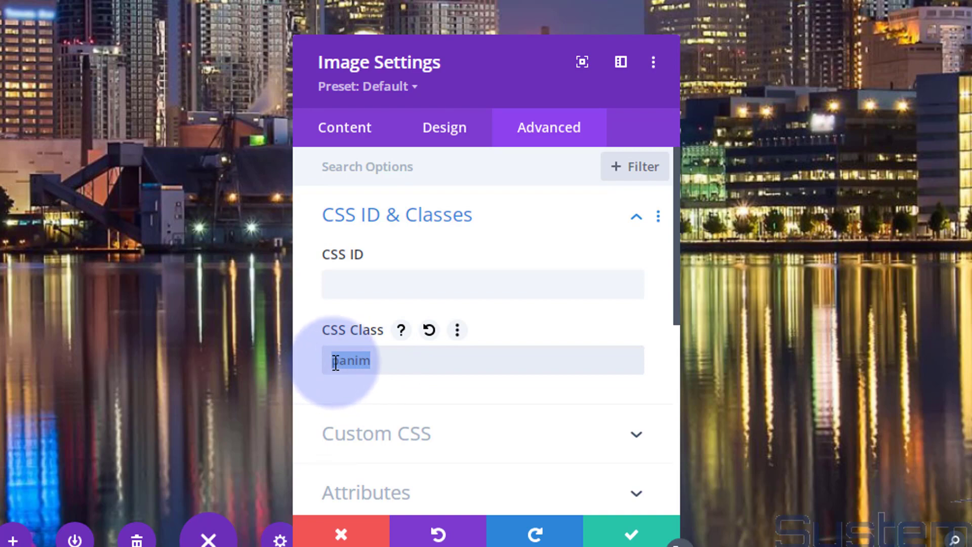
left_click(384, 361)
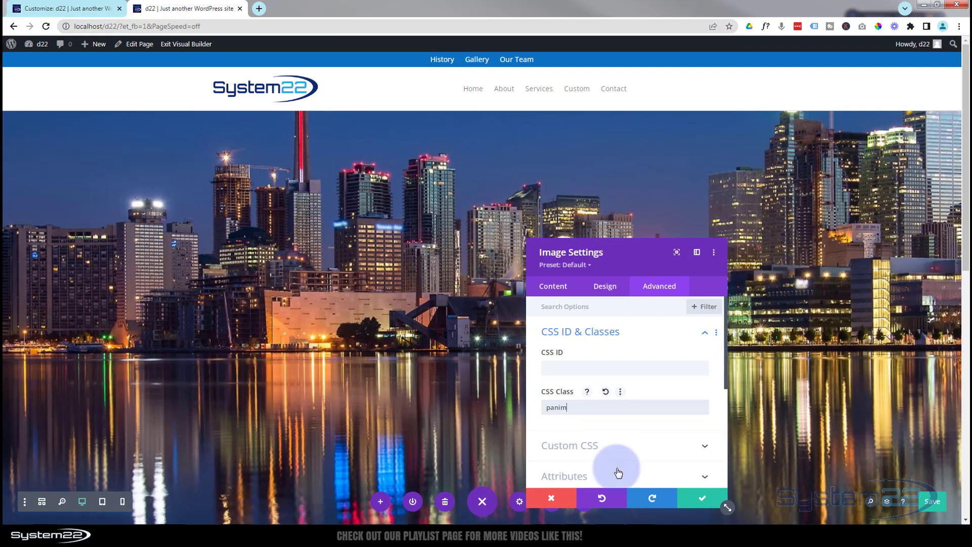
left_click(701, 500)
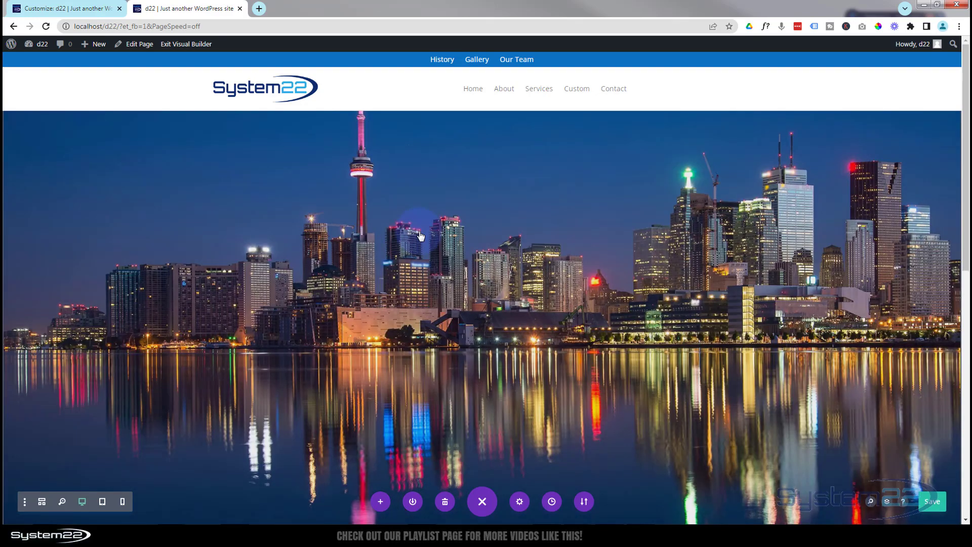
- Add a single-column row below the skyline row and insert a Blurb module in it
mouse_move(442, 349)
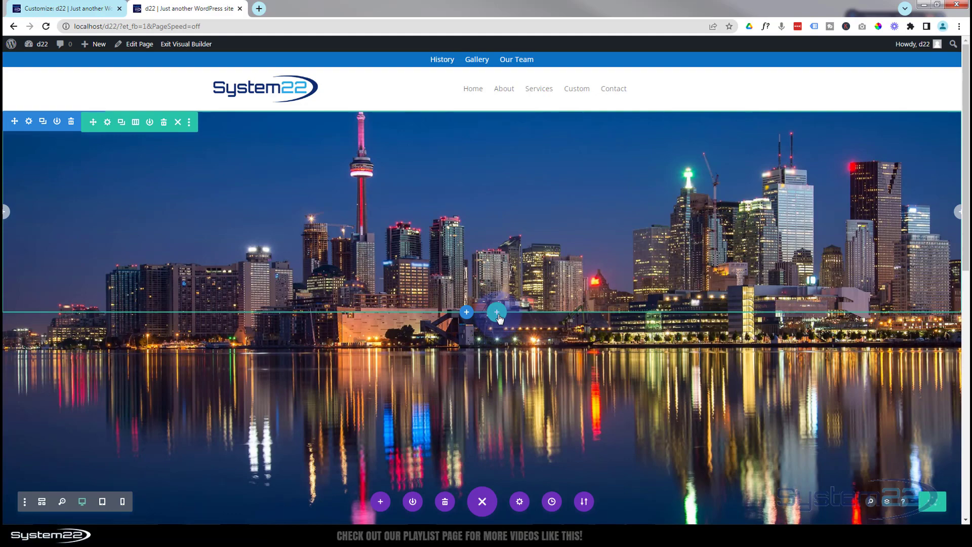
left_click(497, 313)
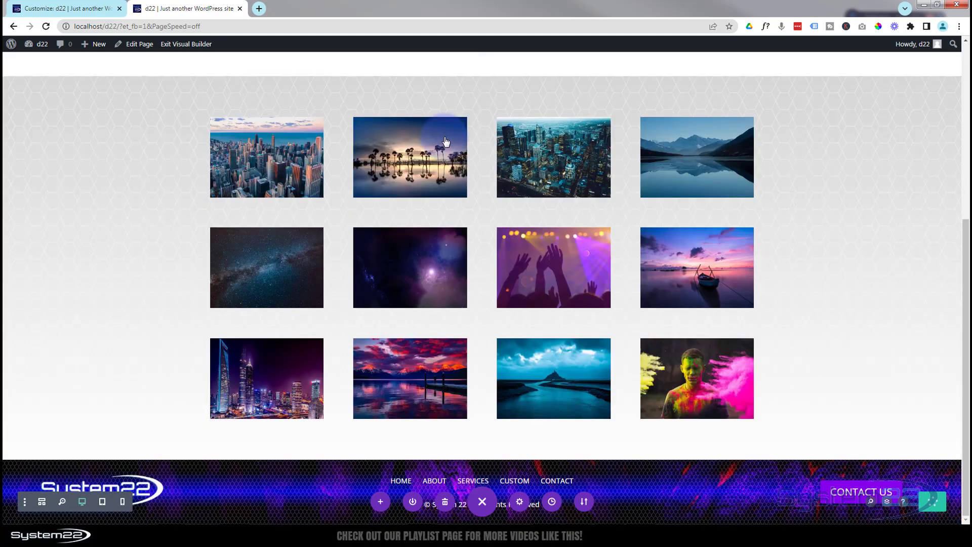
left_click(445, 141)
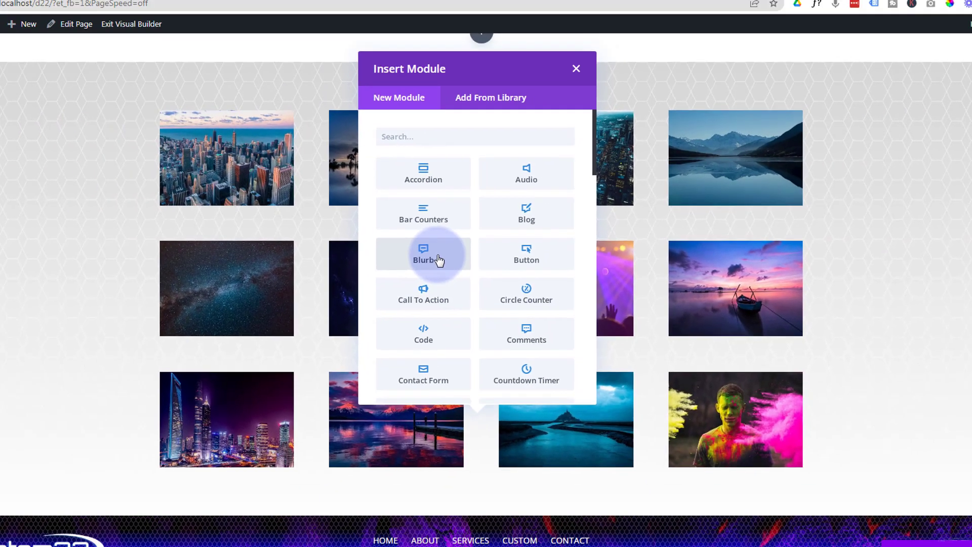
left_click(439, 260)
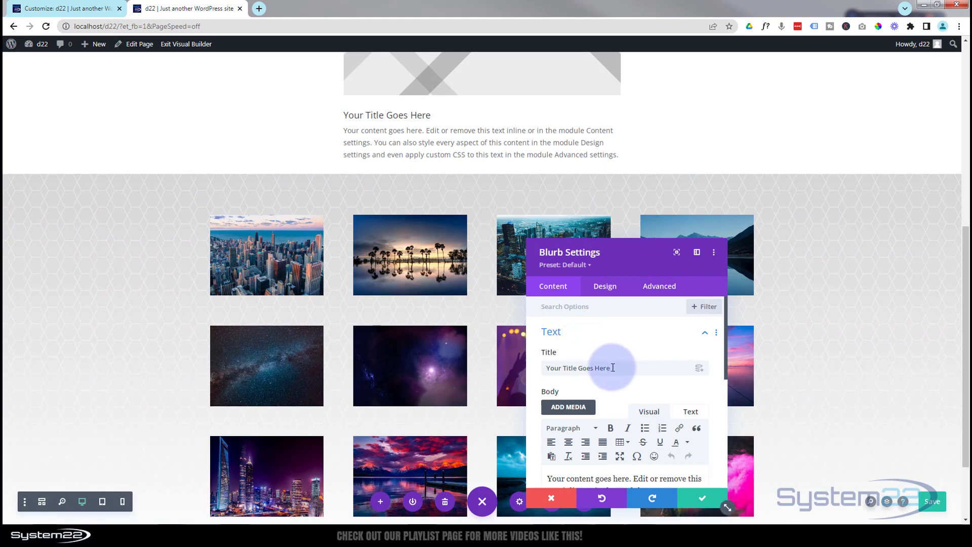
- Replace the blurb's placeholder title with "Panoramic Effect"
left_click_drag(613, 367, 528, 362)
type("Pan")
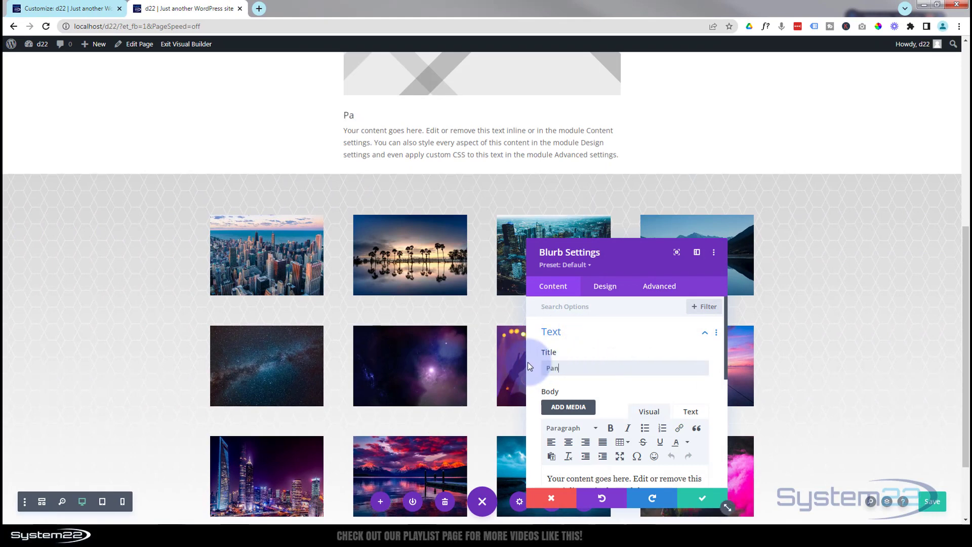
type("oramic Effec")
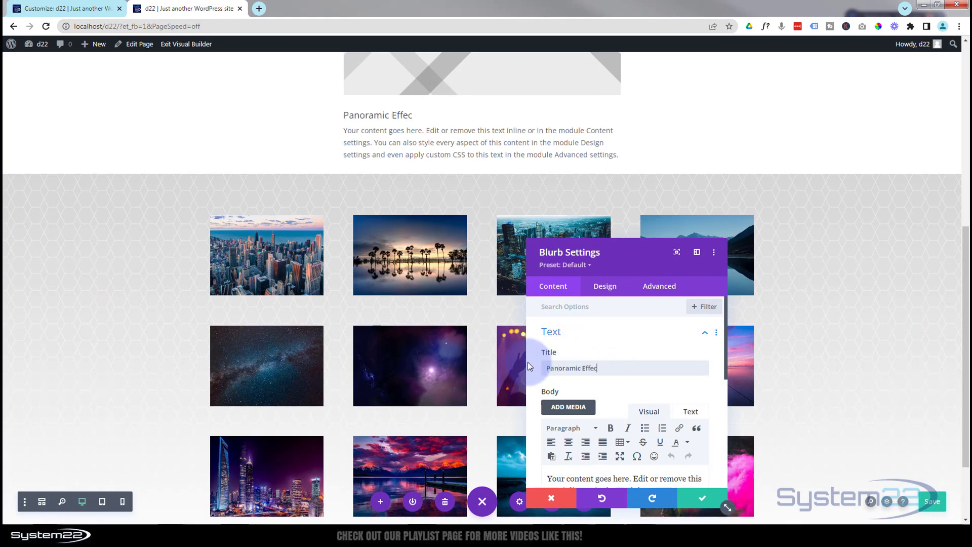
type("t")
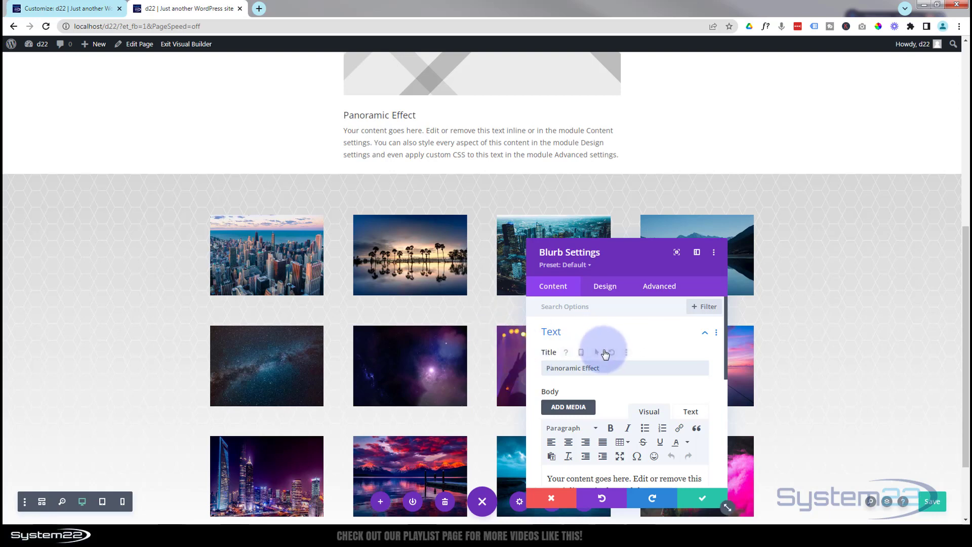
- Look through the paragraph and heading styles available for the blurb's body text
scroll(605, 354, "down", 2)
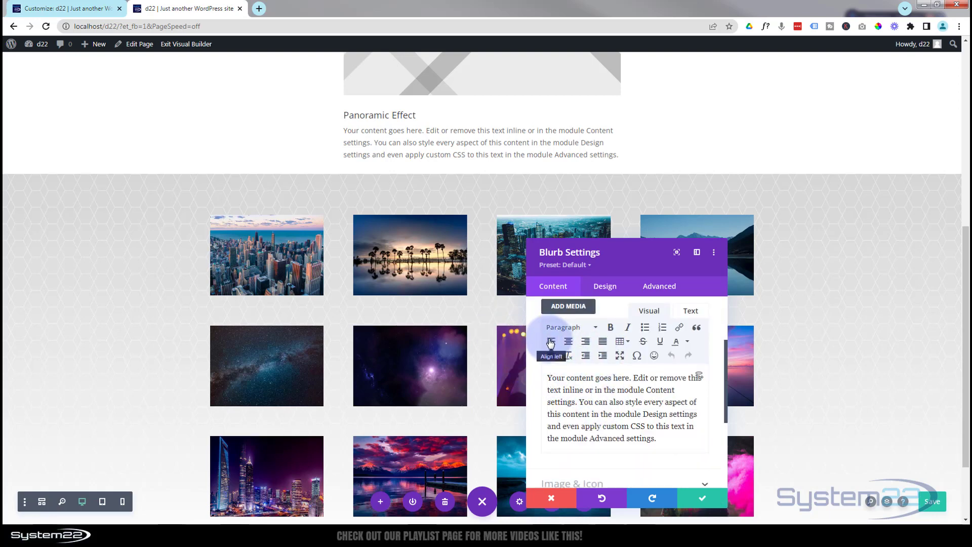
left_click(581, 328)
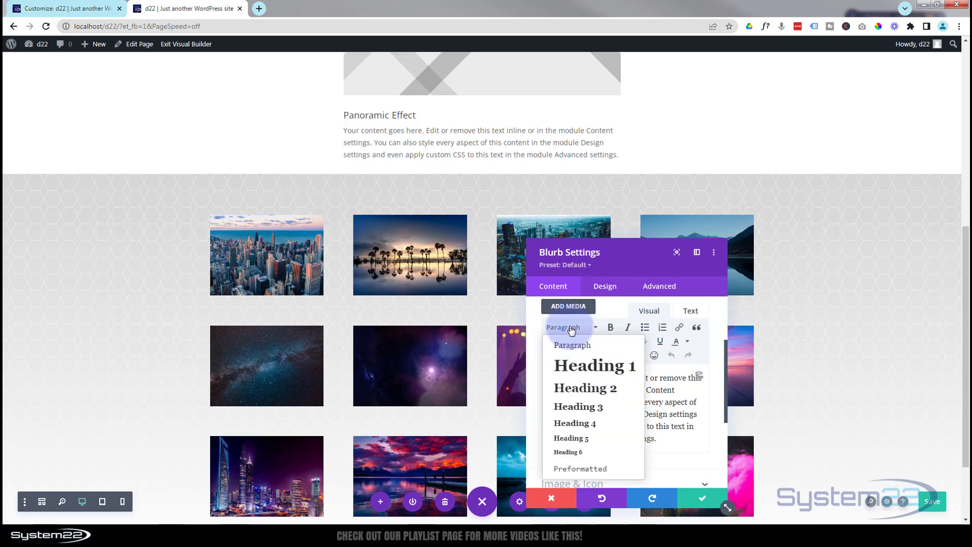
left_click(582, 328)
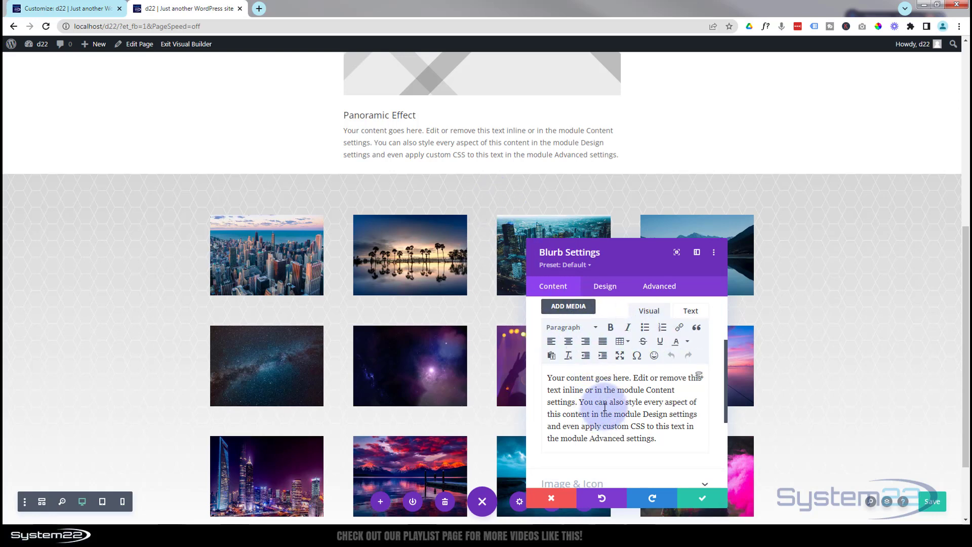
- Move the blurb settings window clear of the blurb preview and enable Use Icon in place of the image
scroll(604, 406, "down", 2)
scroll(131, 376, "up", 1)
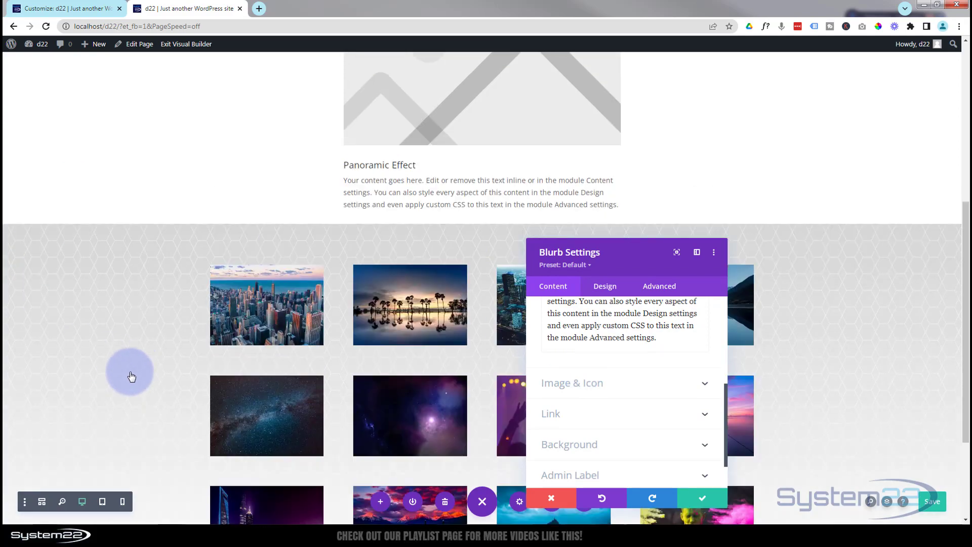
scroll(119, 474, "up", 4)
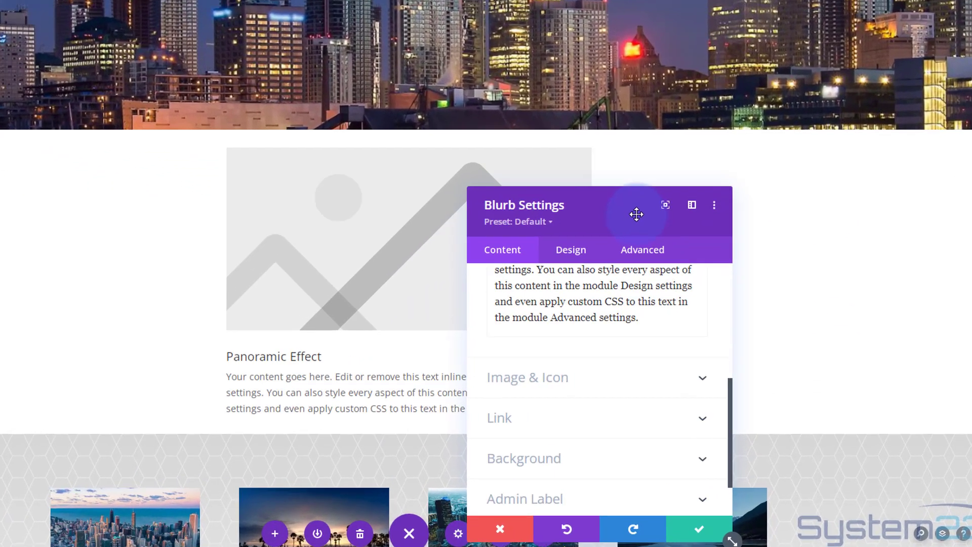
left_click_drag(653, 258, 776, 221)
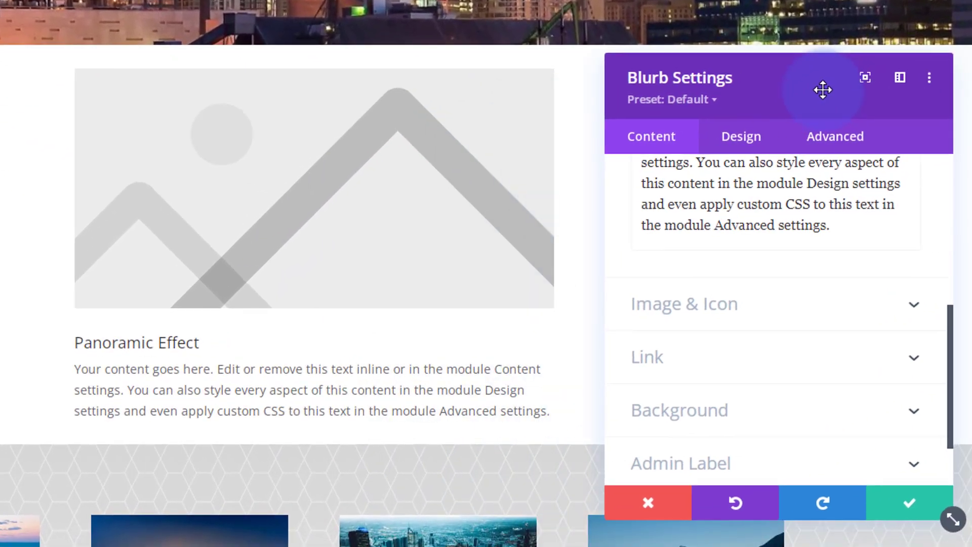
left_click_drag(823, 90, 822, 91)
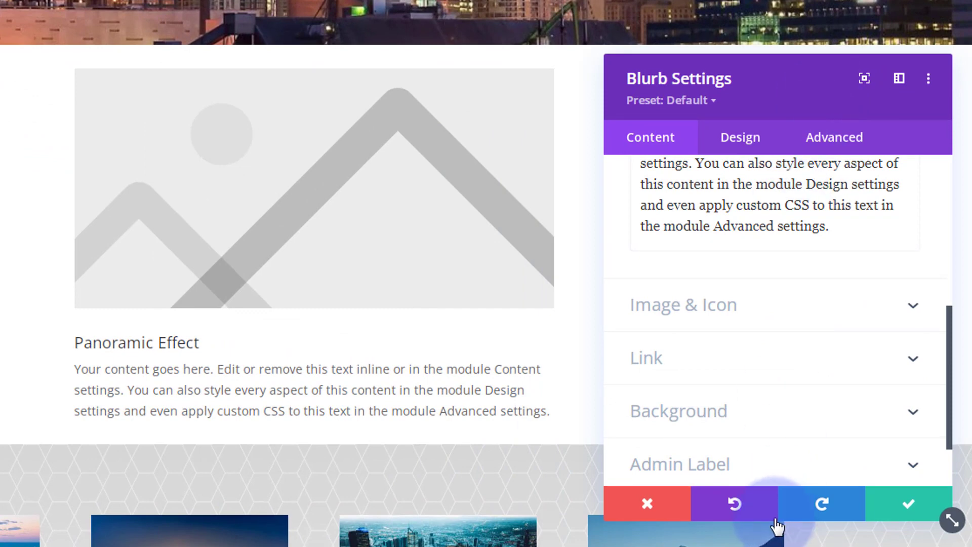
left_click(754, 308)
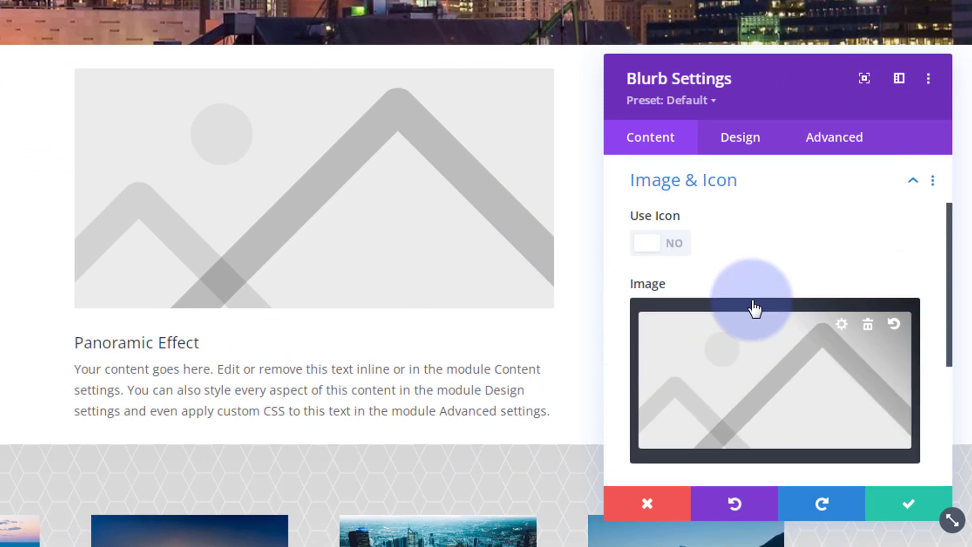
left_click(658, 252)
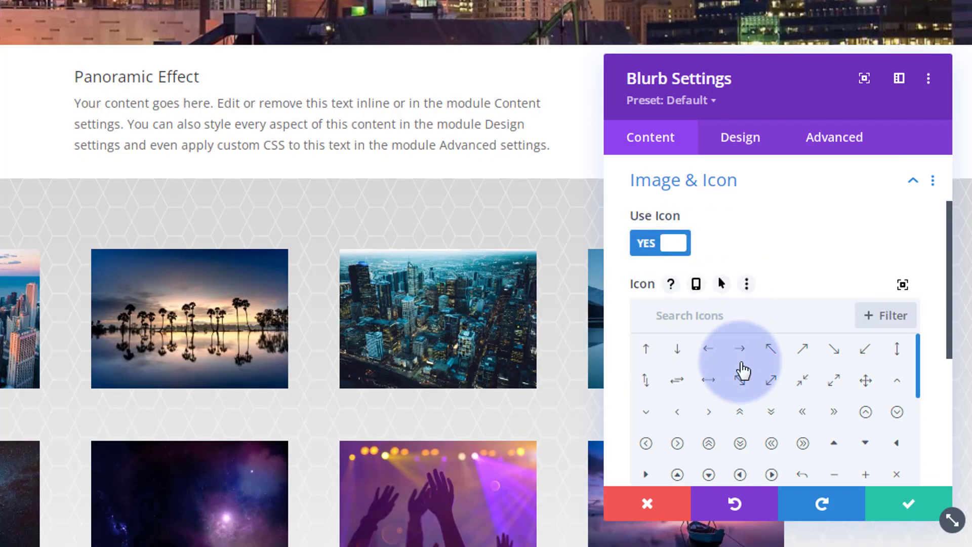
- Search the blurb's icons for "eye" and select the solid open-eye icon
scroll(743, 370, "down", 5)
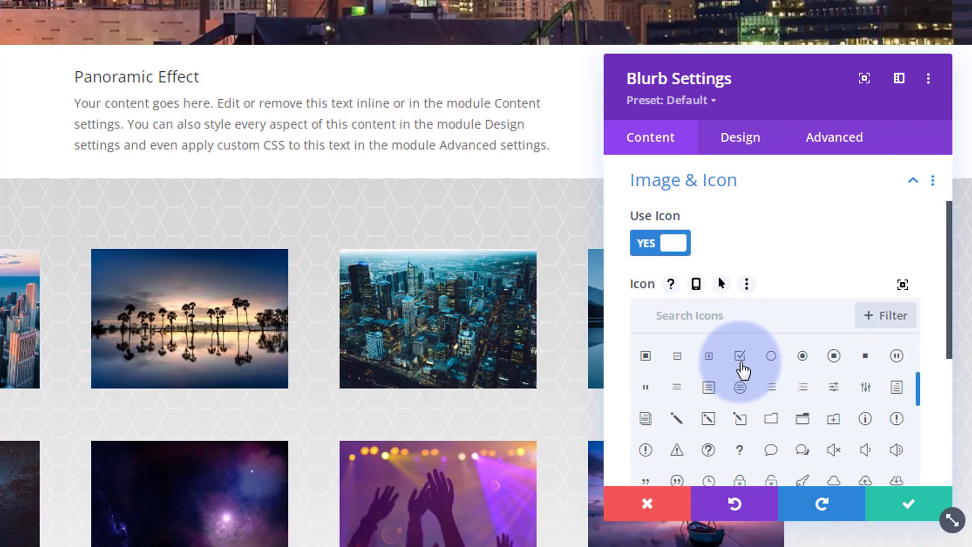
scroll(742, 389, "up", 5)
left_click(682, 320)
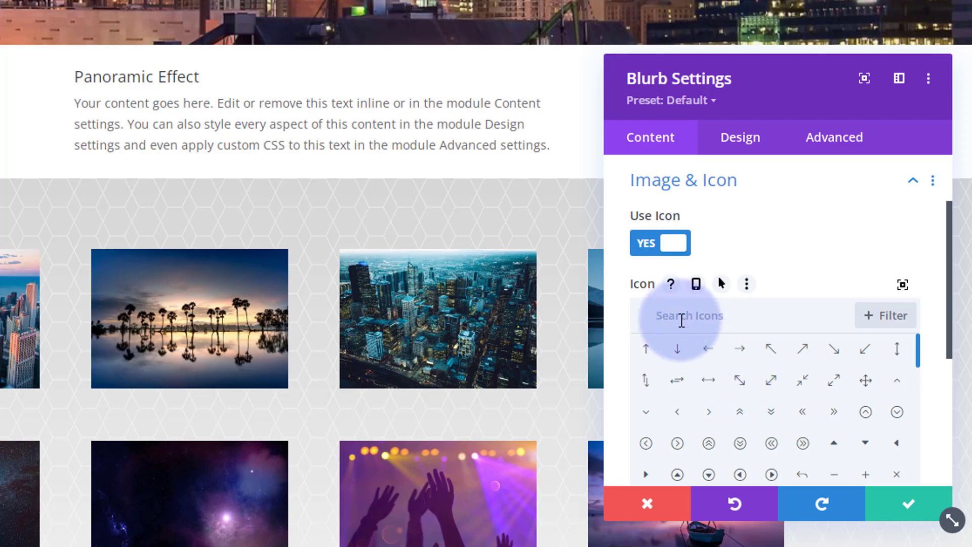
type("eye")
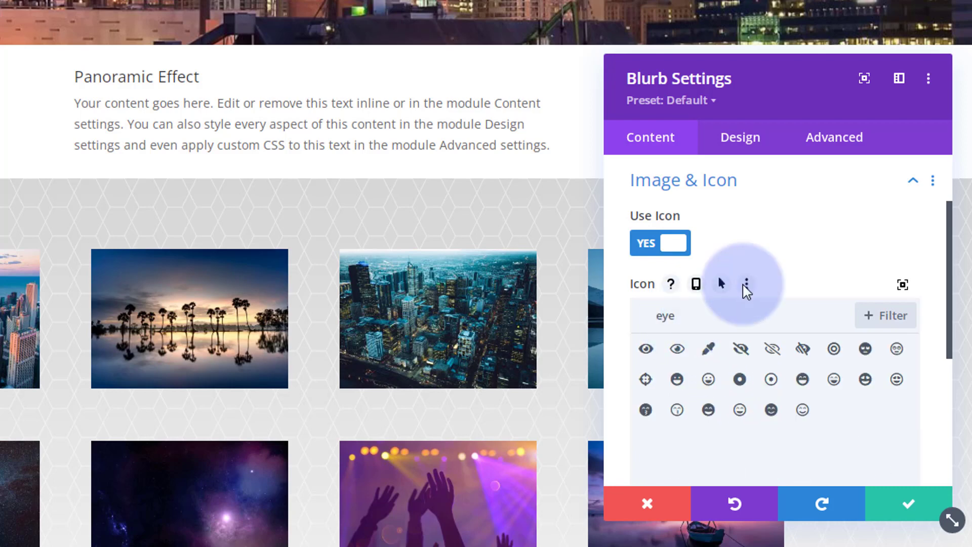
left_click(647, 350)
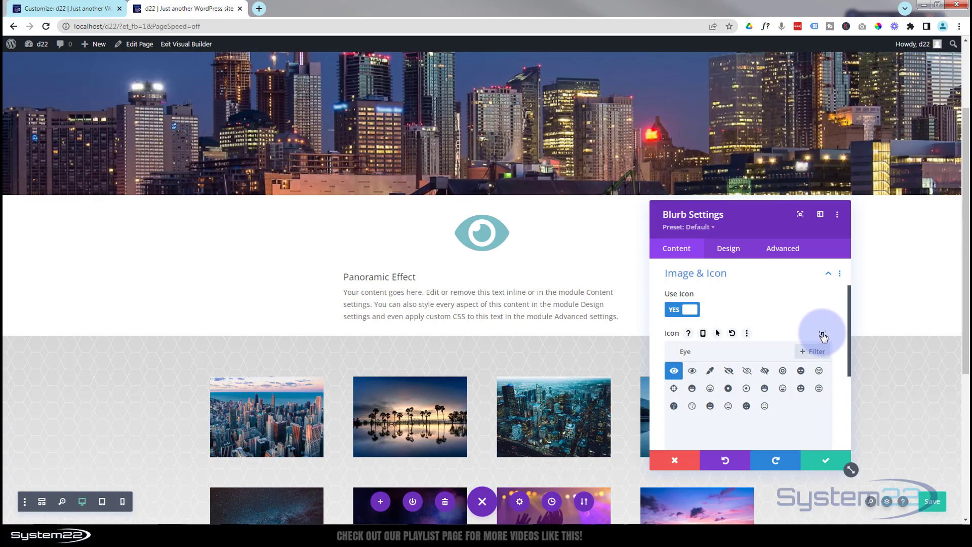
- Browse the full icon library available for the blurb, then close it without picking another icon
left_click(822, 334)
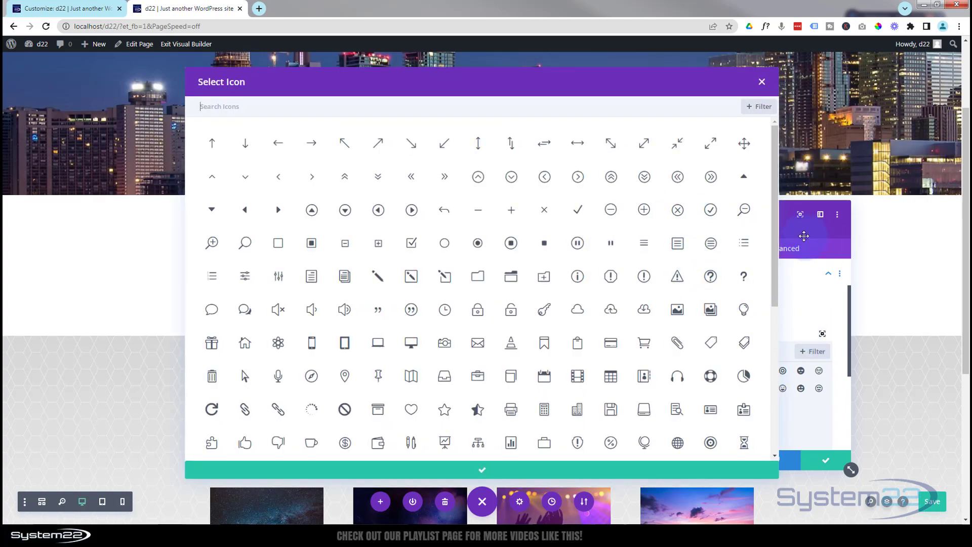
scroll(767, 253, "down", 10)
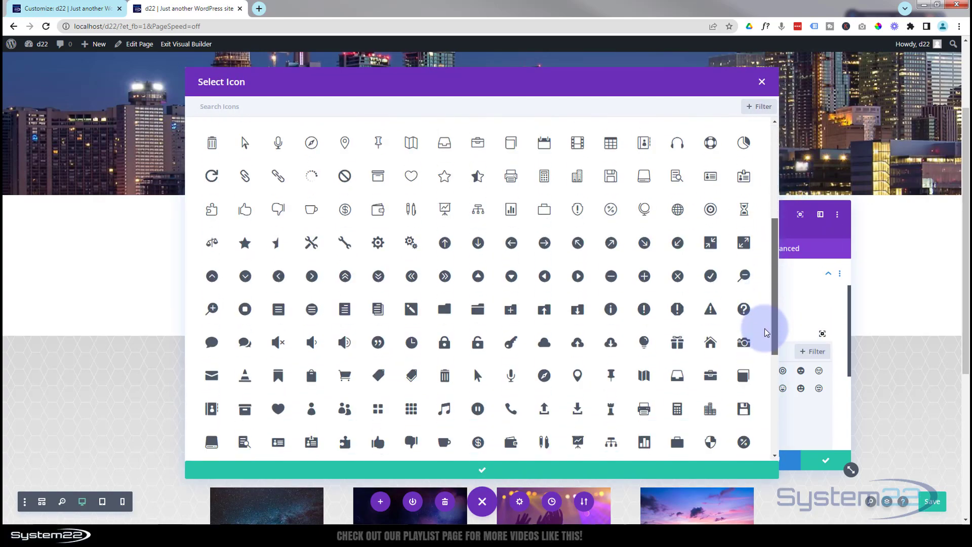
scroll(768, 382, "down", 6)
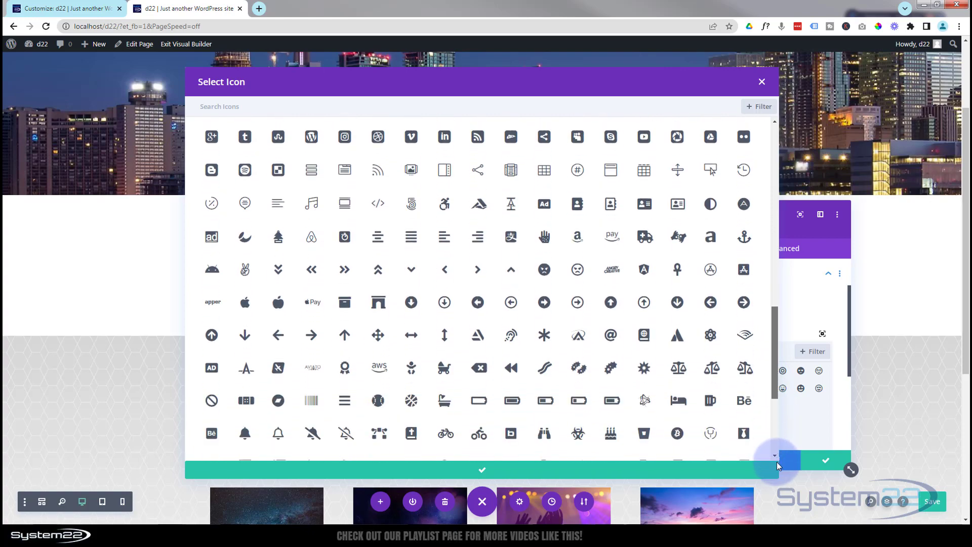
scroll(779, 446, "up", 15)
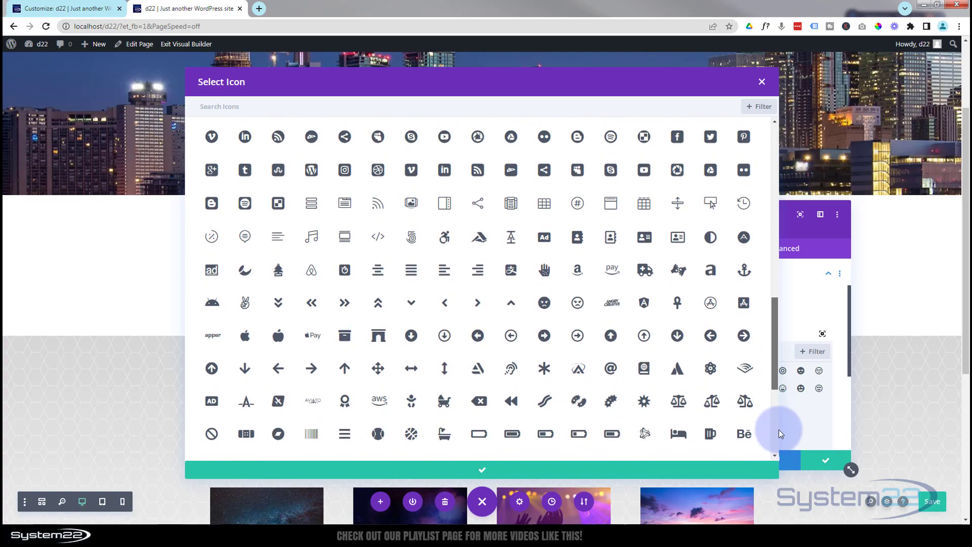
left_click(762, 83)
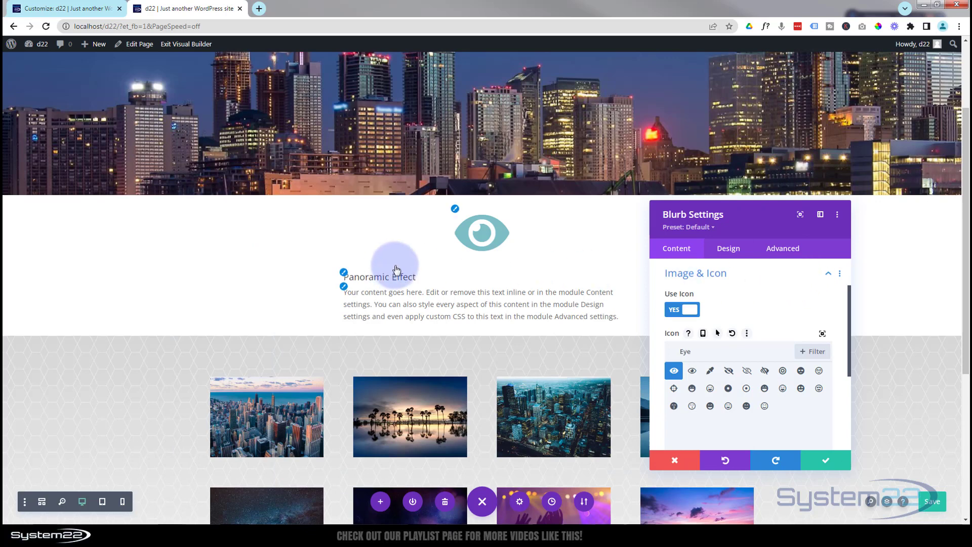
- Examine the blurb's link fields, the link target choices and the background options
left_click(728, 251)
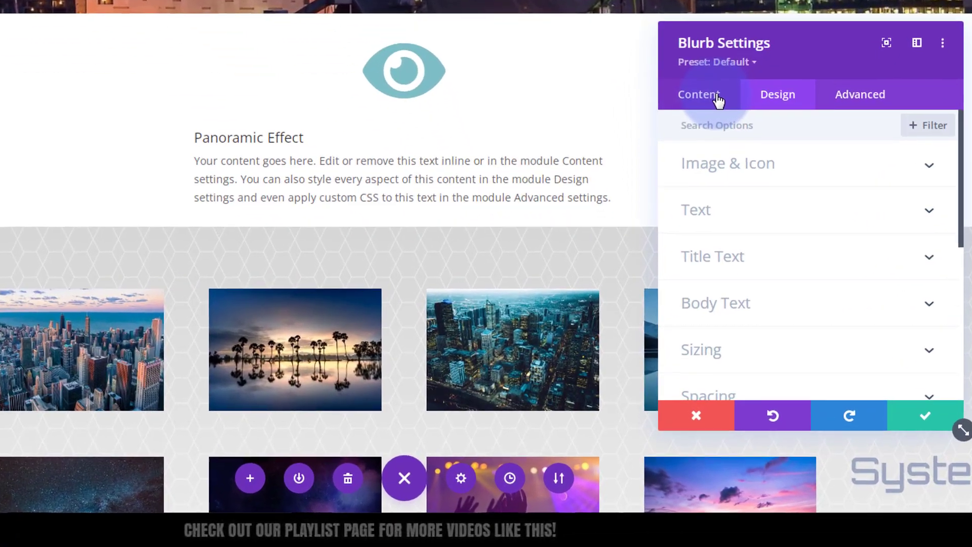
left_click(676, 249)
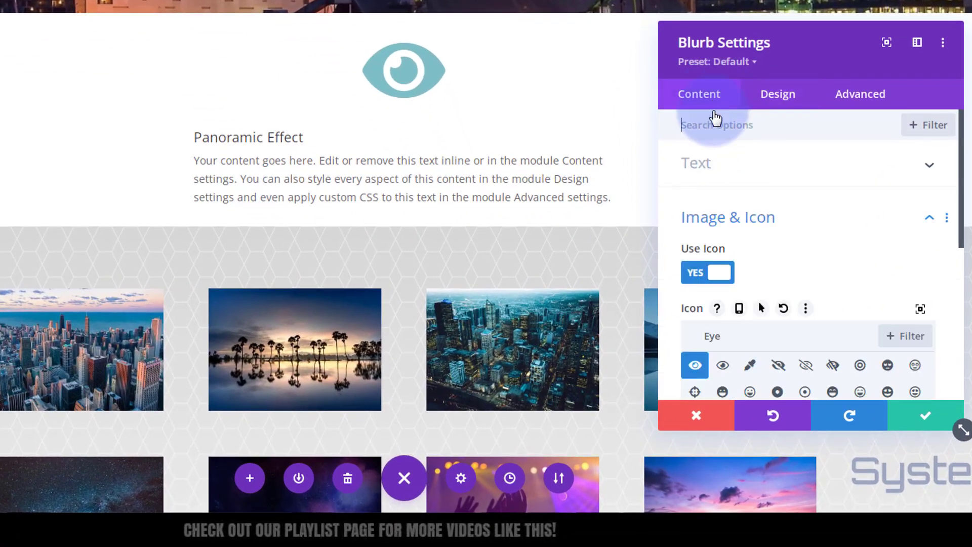
scroll(749, 248, "down", 6)
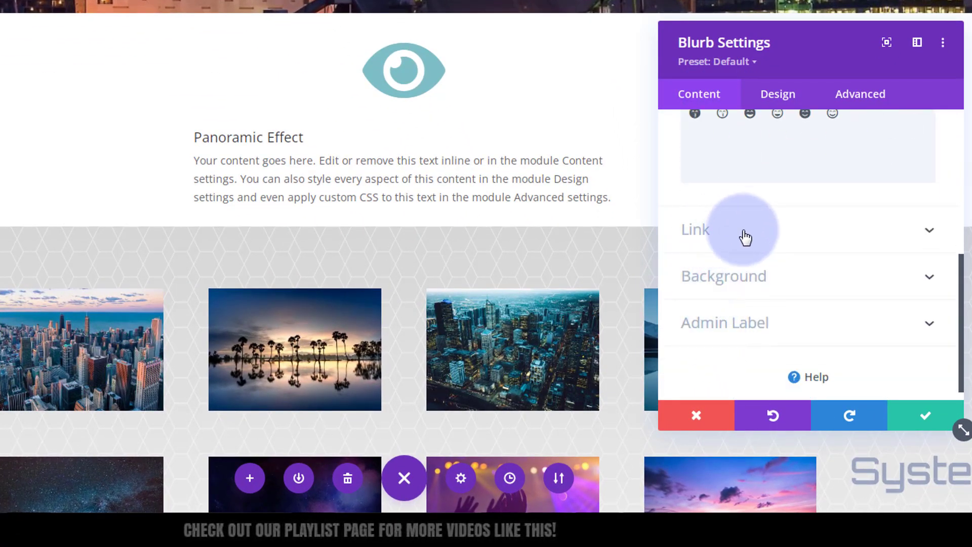
left_click(744, 232)
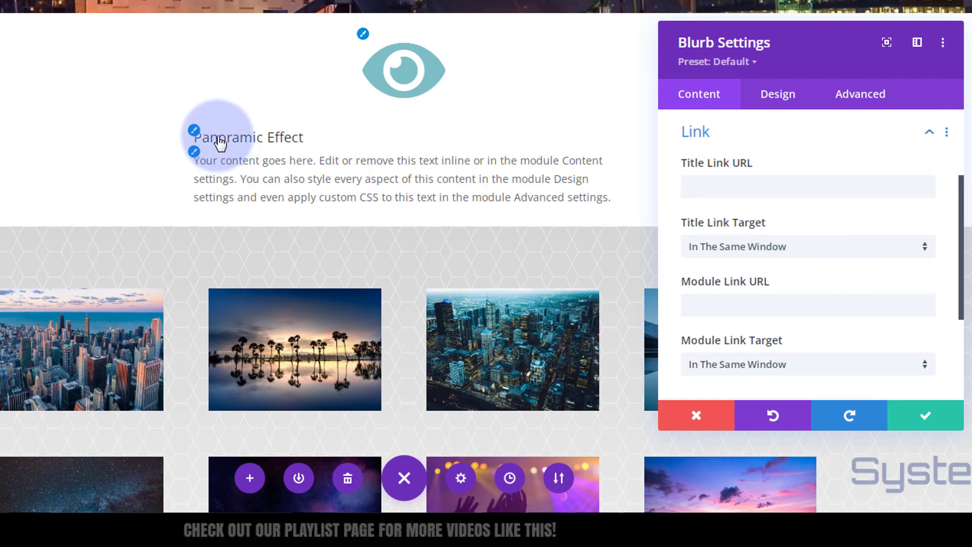
left_click(712, 304)
scroll(832, 190, "down", 3)
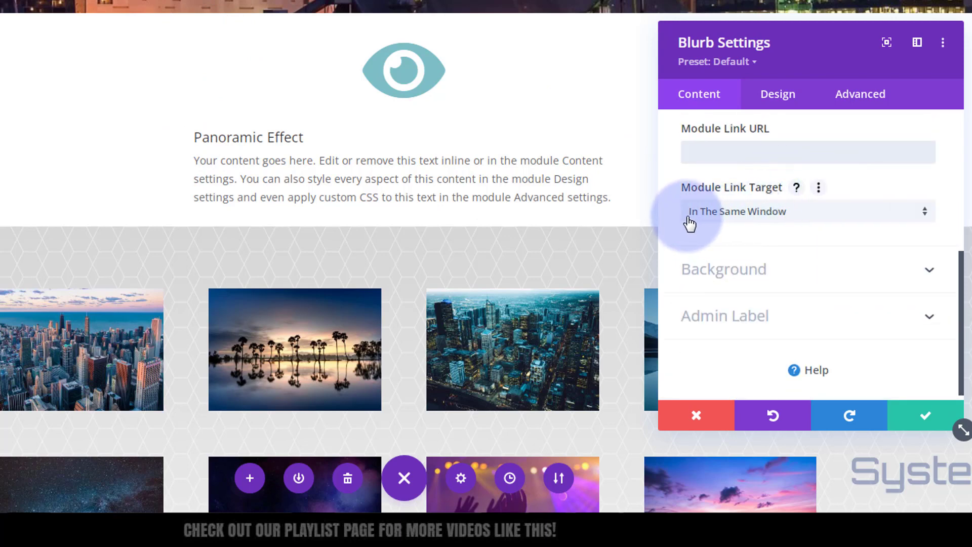
left_click(811, 217)
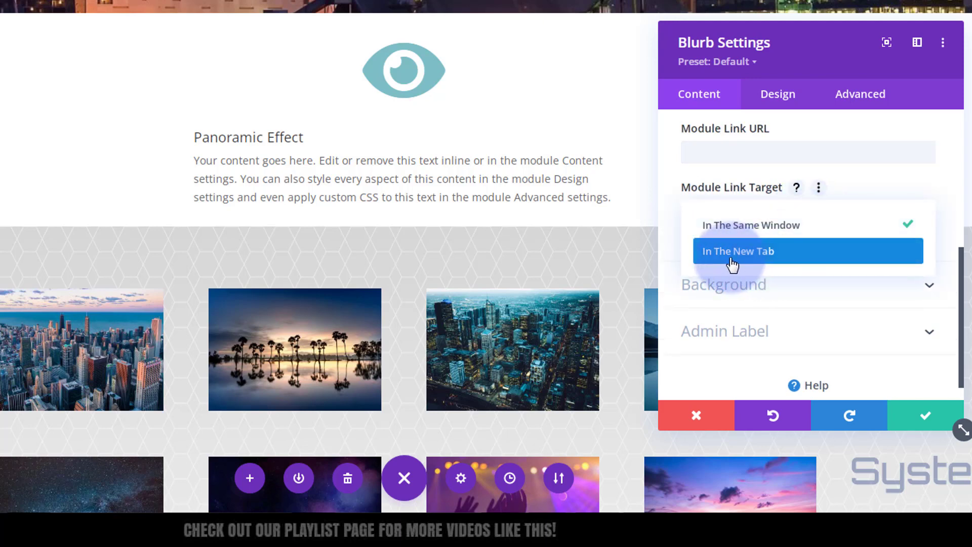
left_click(665, 215)
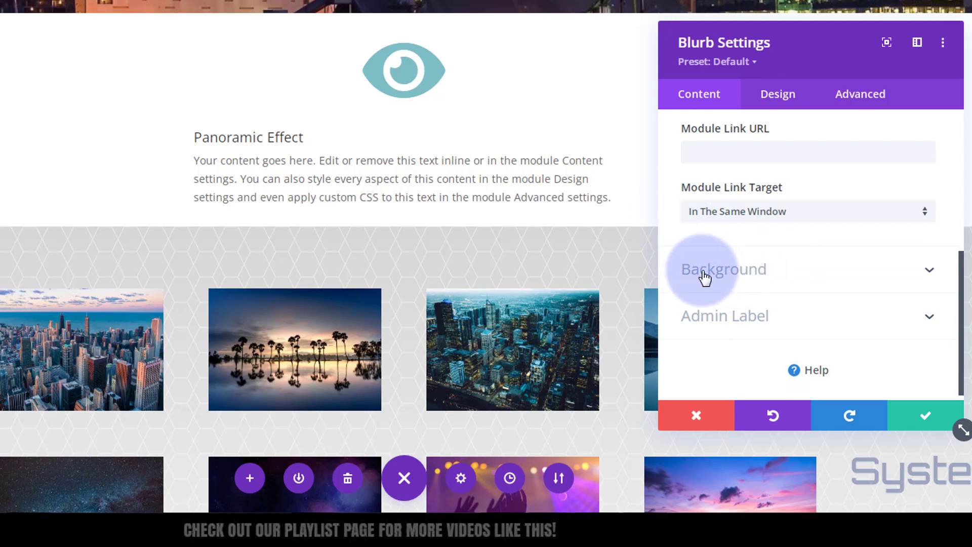
scroll(799, 276, "up", 1)
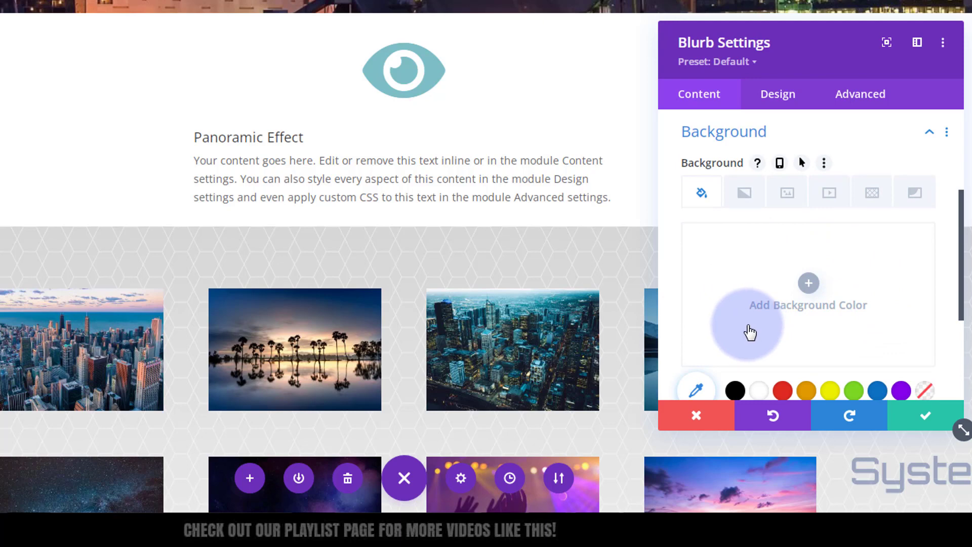
- Set the blurb's icon color to white (#ffffff)
left_click(785, 100)
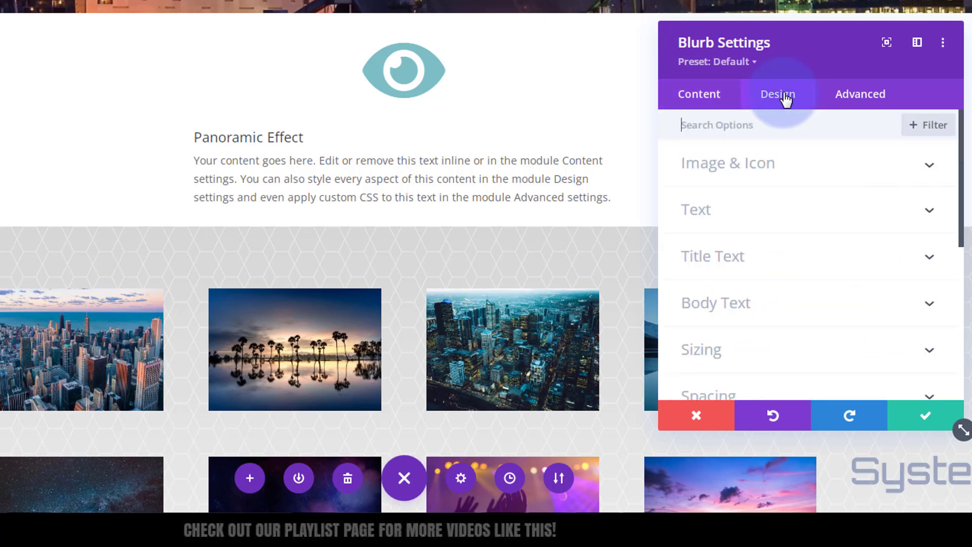
left_click(786, 169)
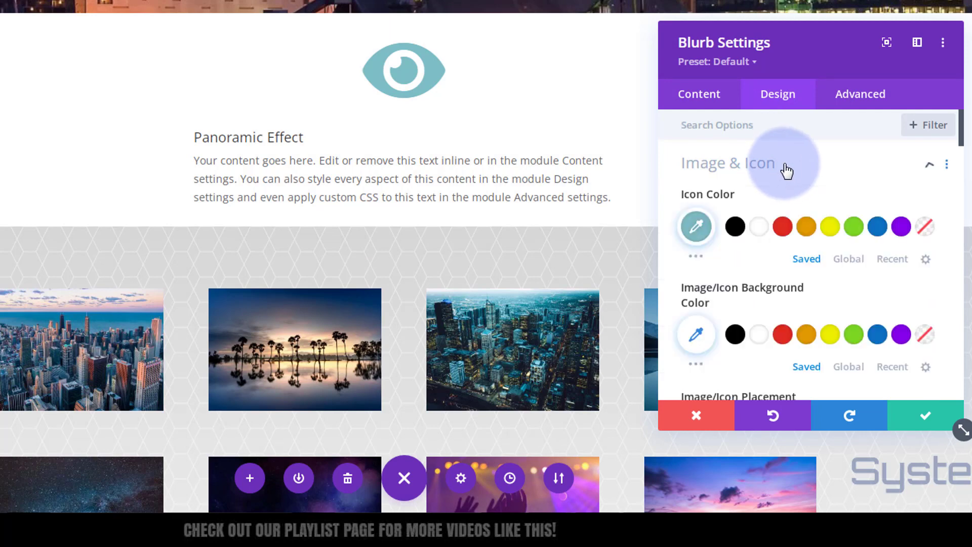
left_click(759, 229)
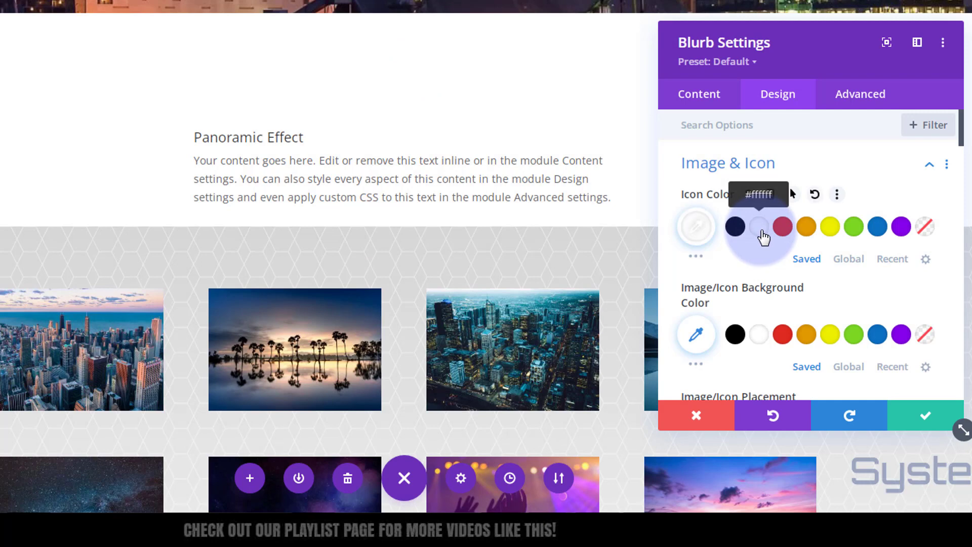
scroll(766, 267, "down", 3)
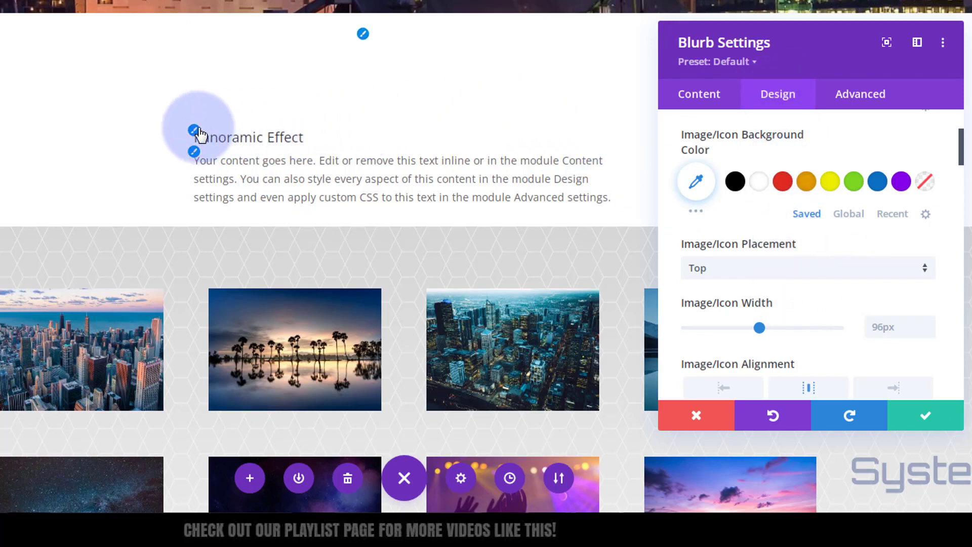
- Open the title text styling from the blurb preview and set the title font weight to Bold
left_click(215, 141)
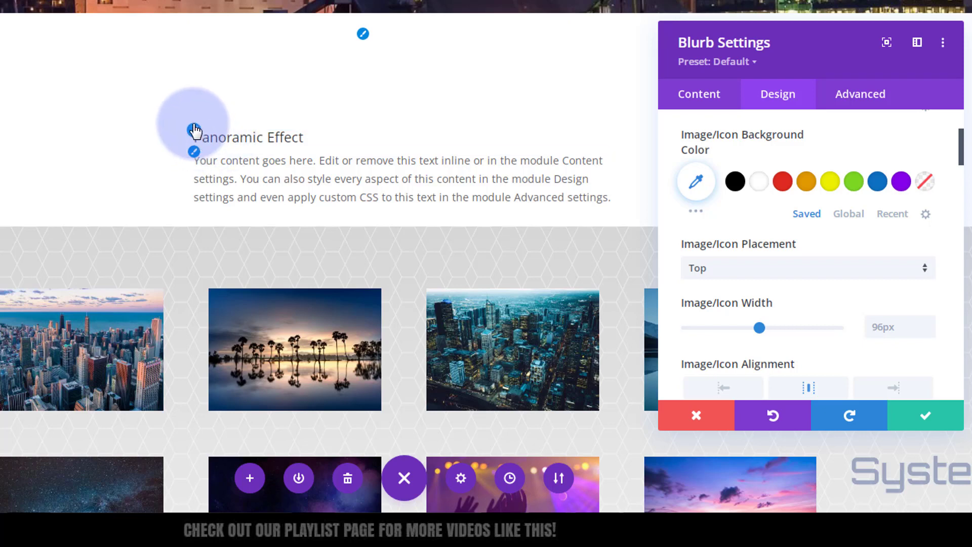
left_click(194, 131)
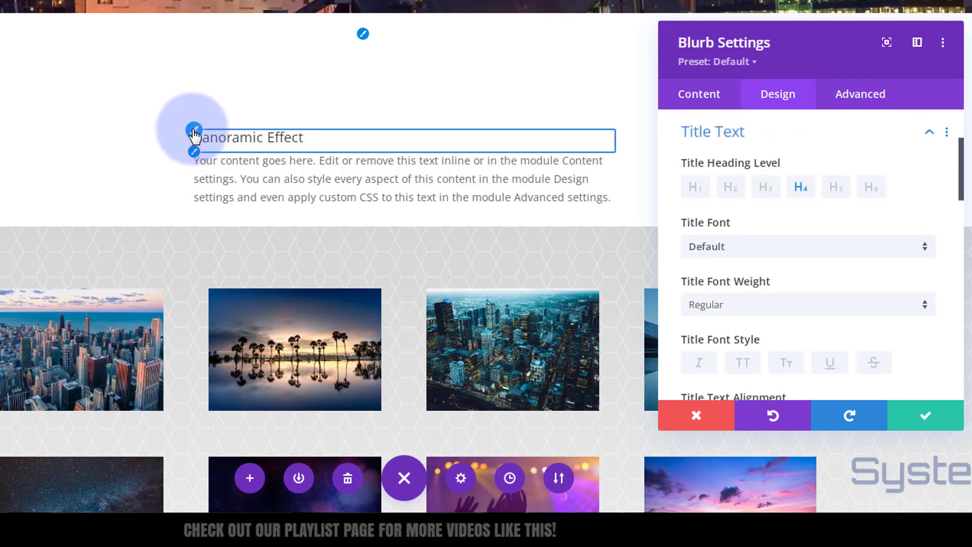
scroll(843, 196, "down", 1)
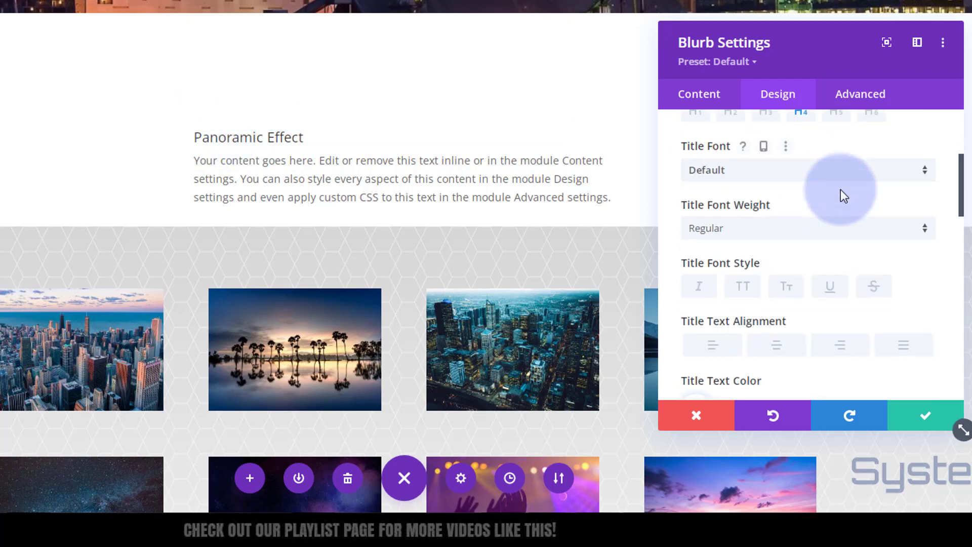
left_click(796, 226)
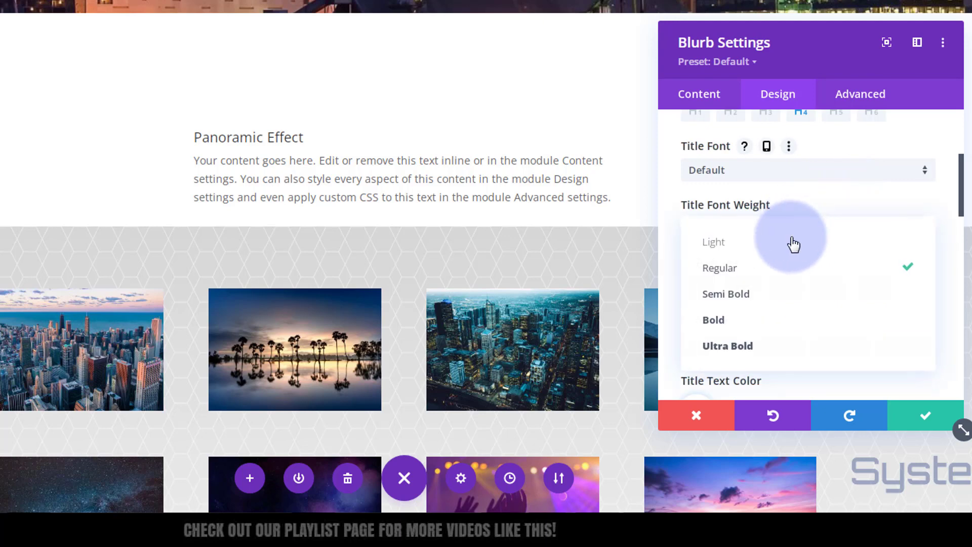
left_click(748, 324)
- Make the blurb title all uppercase and center-align it
scroll(779, 261, "down", 1)
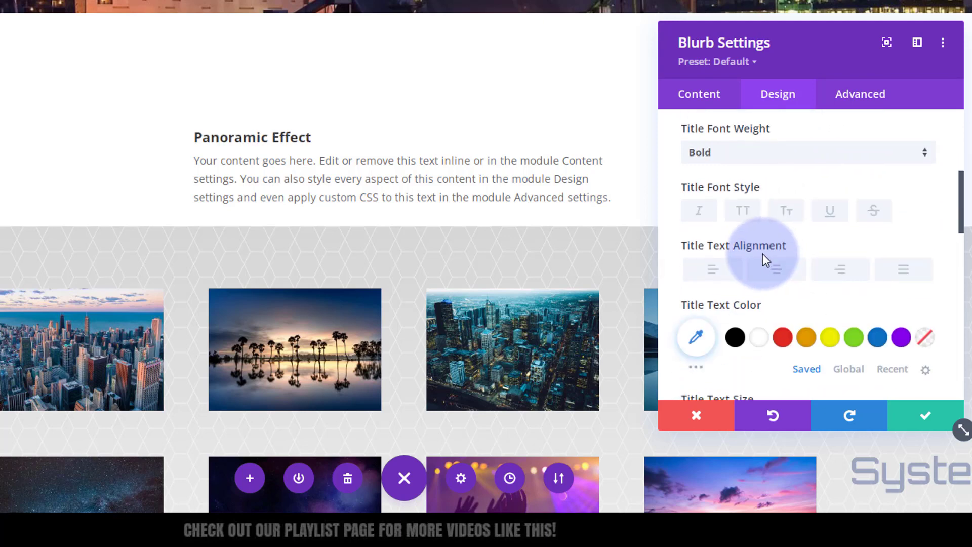
left_click(749, 215)
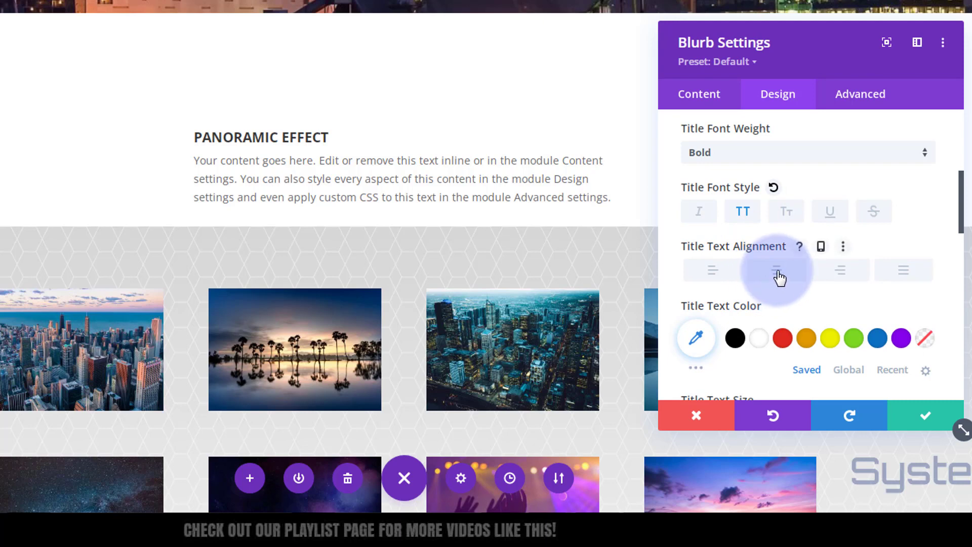
left_click(778, 275)
- Set the blurb title's text size to 41px and its text color to white
scroll(778, 273, "down", 2)
left_click(714, 272)
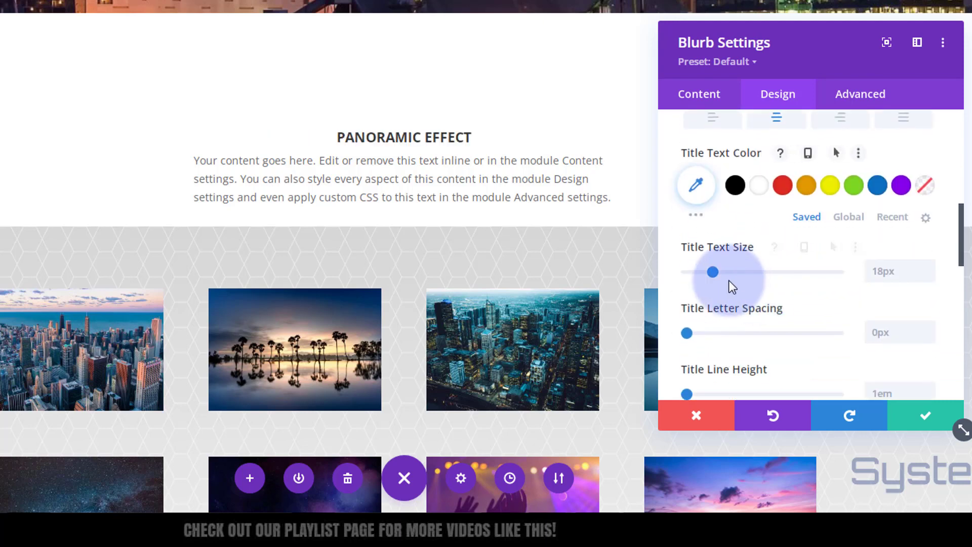
left_click_drag(718, 270, 749, 269)
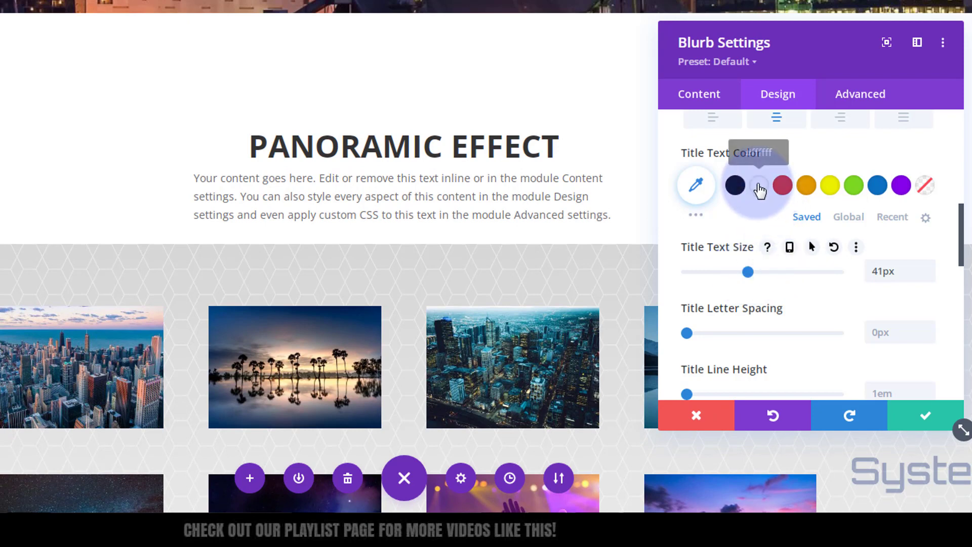
left_click(759, 186)
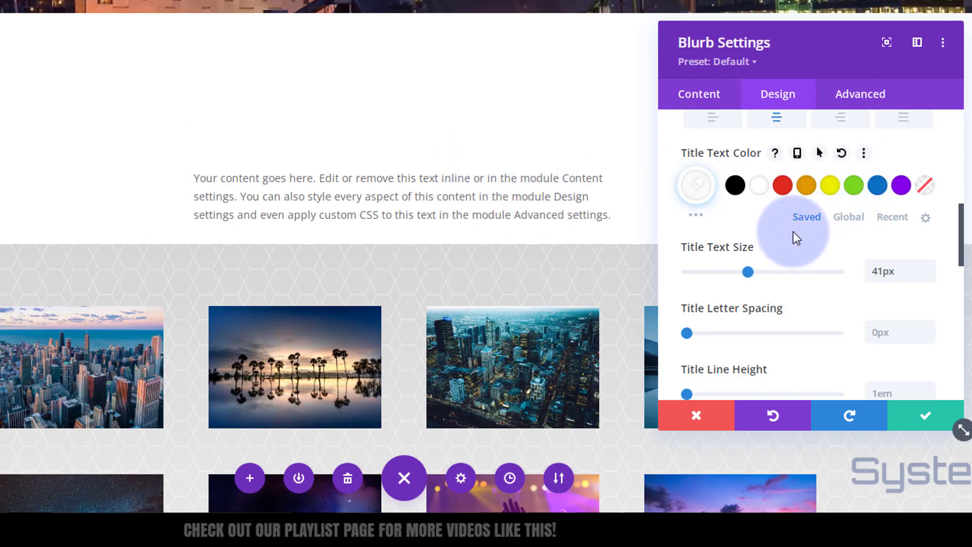
- Set the blurb's content width to 70% in its sizing options
scroll(793, 233, "up", 5)
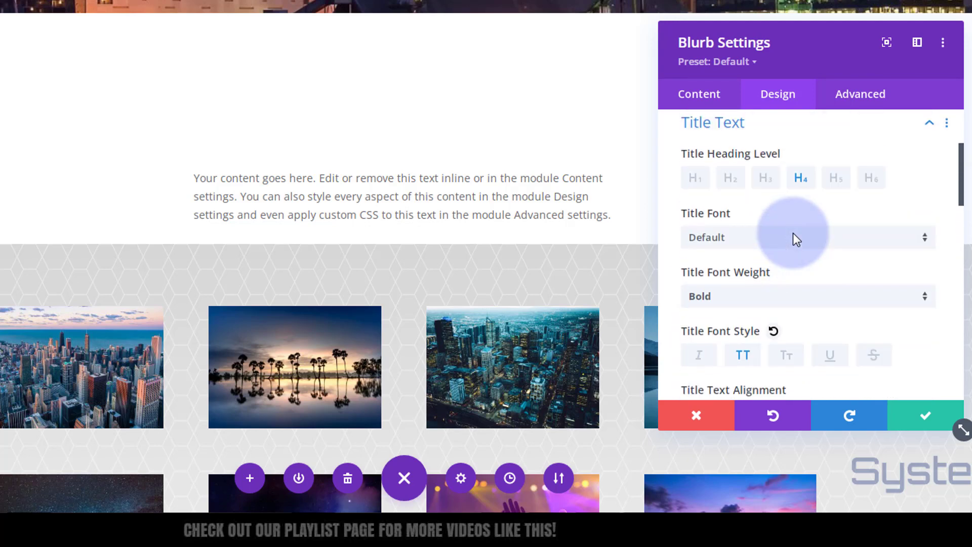
scroll(793, 234, "up", 3)
left_click(796, 268)
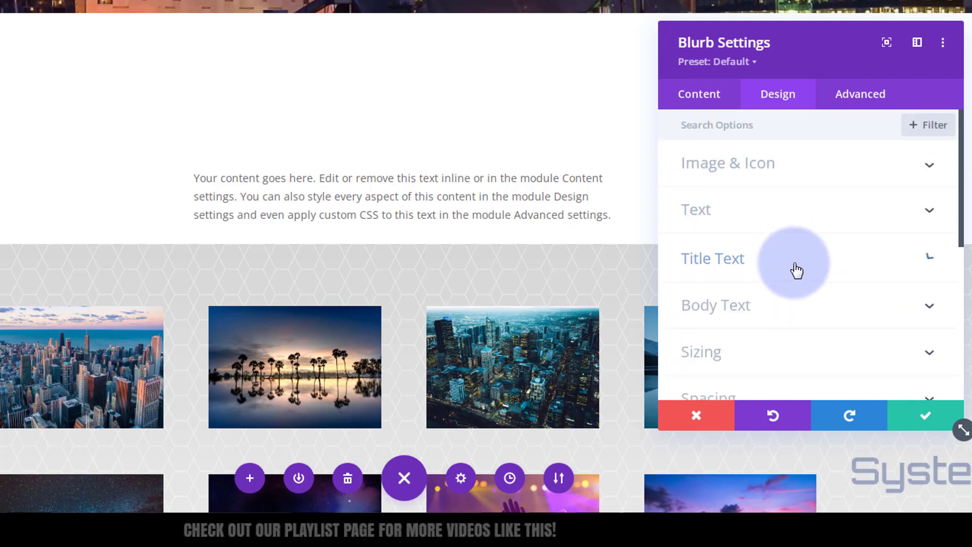
scroll(795, 263, "down", 4)
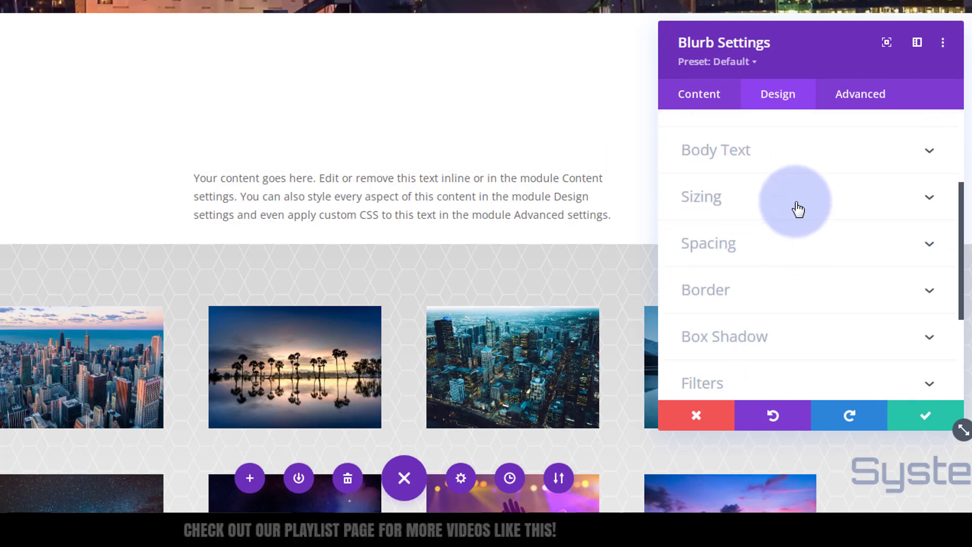
left_click(795, 202)
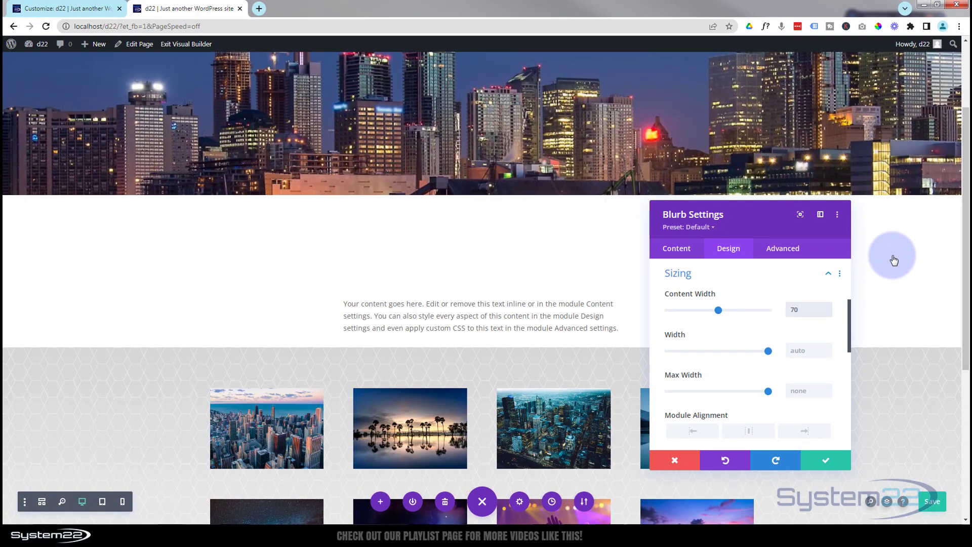
type("px%")
key("BackSpace")
key("BackSpace")
key("BackSpace")
type("%")
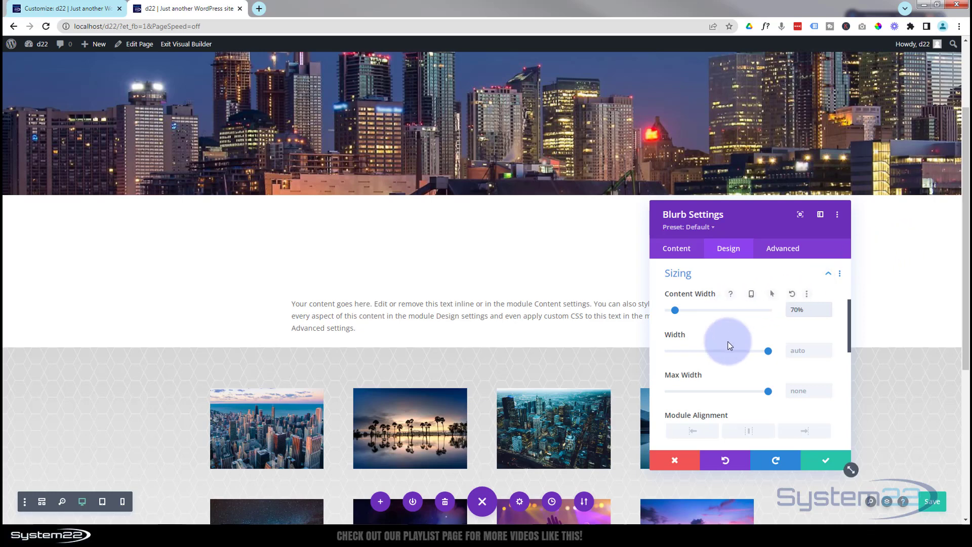
- Center-align the blurb's body text
scroll(728, 344, "up", 2)
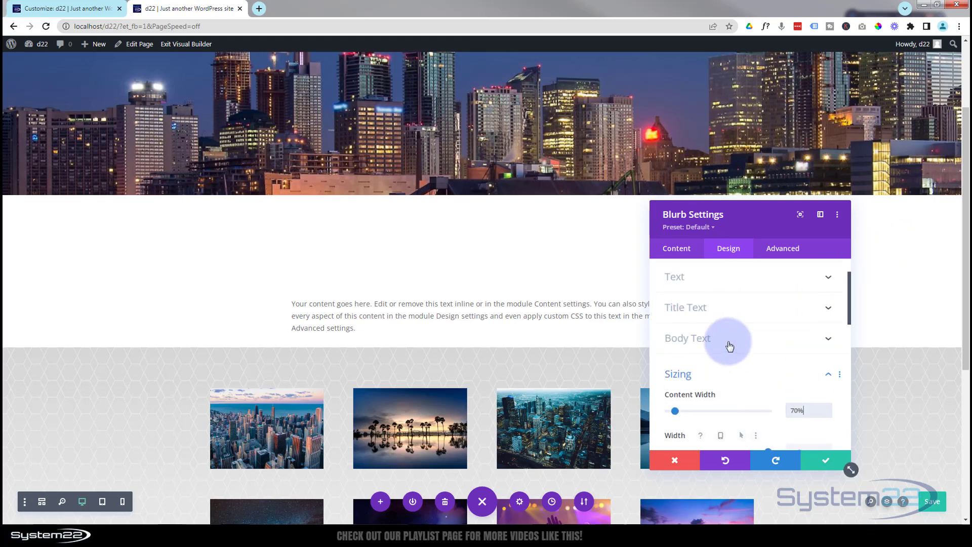
left_click(761, 345)
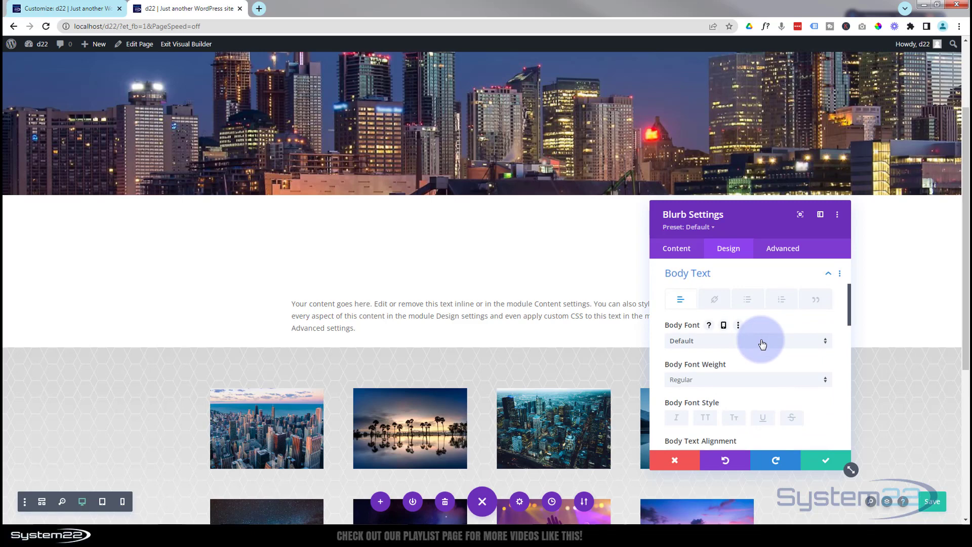
scroll(759, 340, "down", 5)
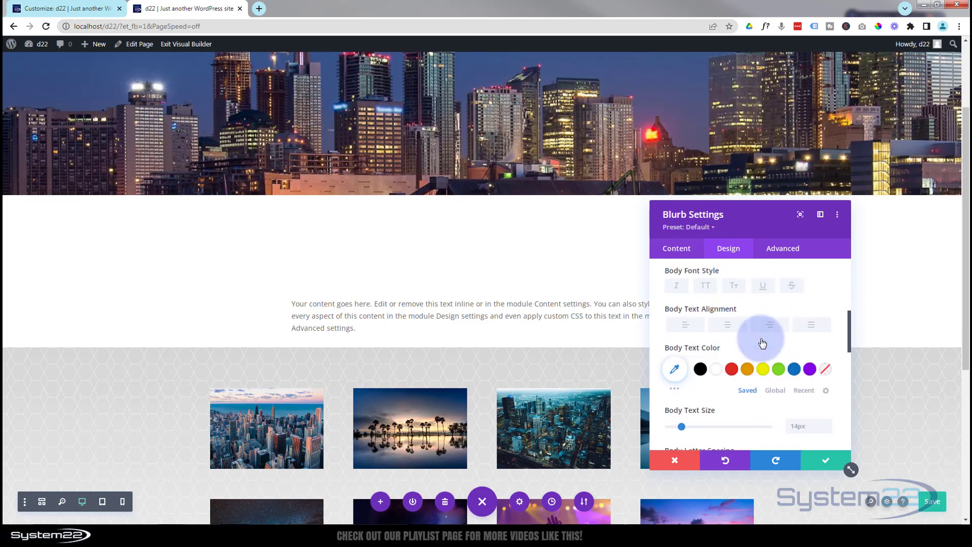
left_click(729, 305)
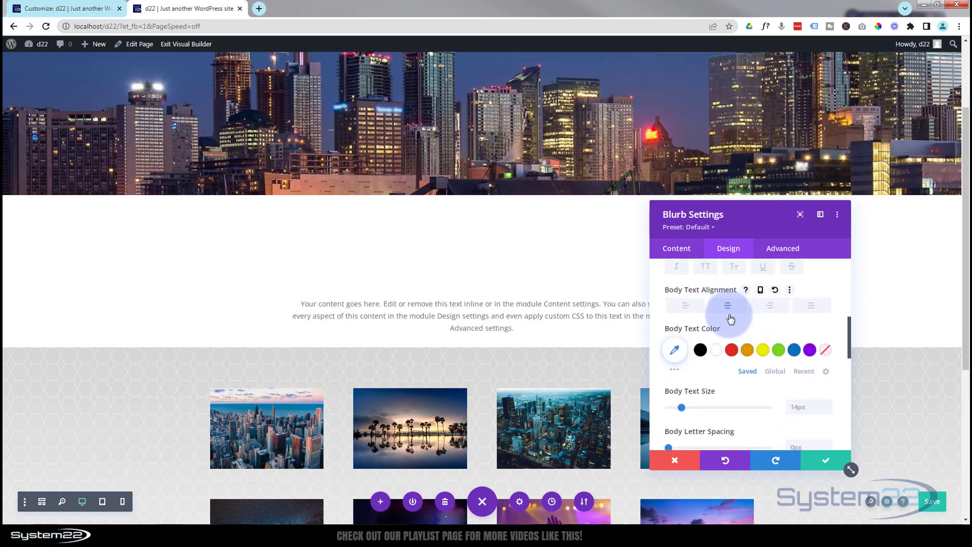
- Set the blurb's body text color to white (#ffffff) and save the blurb settings
left_click(717, 350)
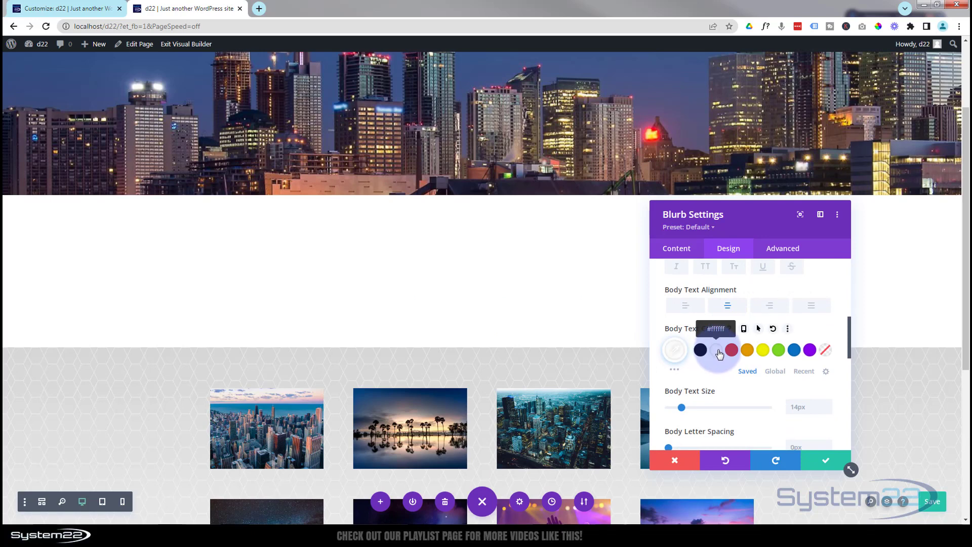
left_click(820, 461)
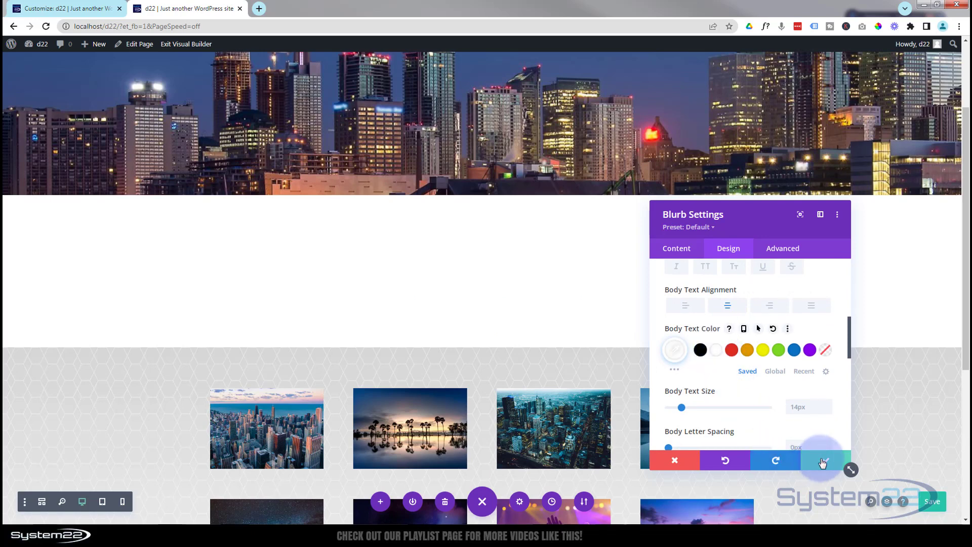
- Set the top margin of the blurb's row to -350px in its spacing options and save the row settings
scroll(821, 463, "up", 2)
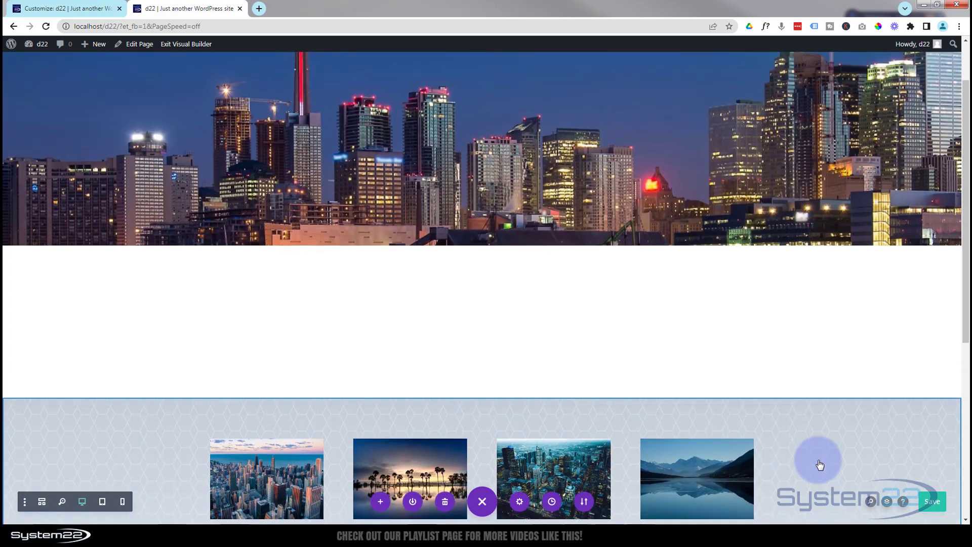
scroll(820, 465, "up", 2)
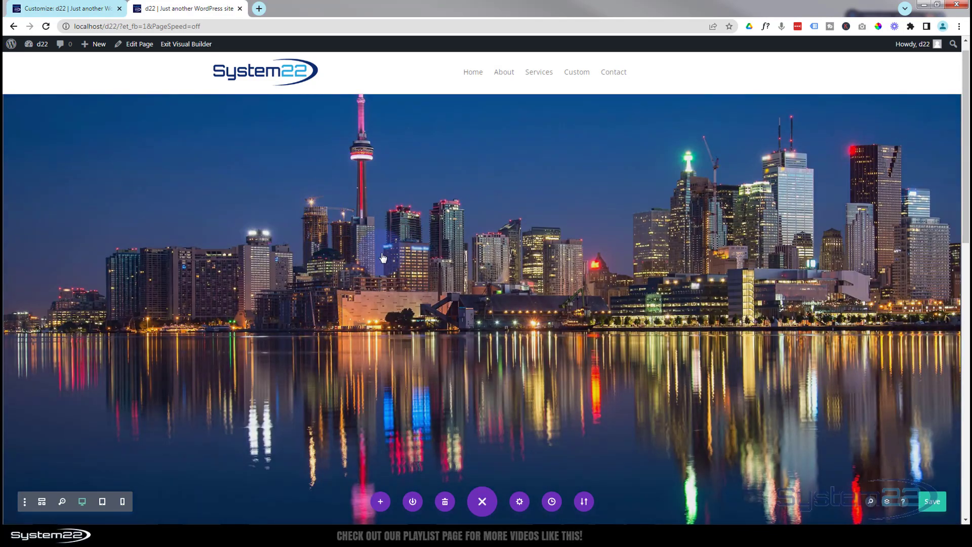
left_click(272, 464)
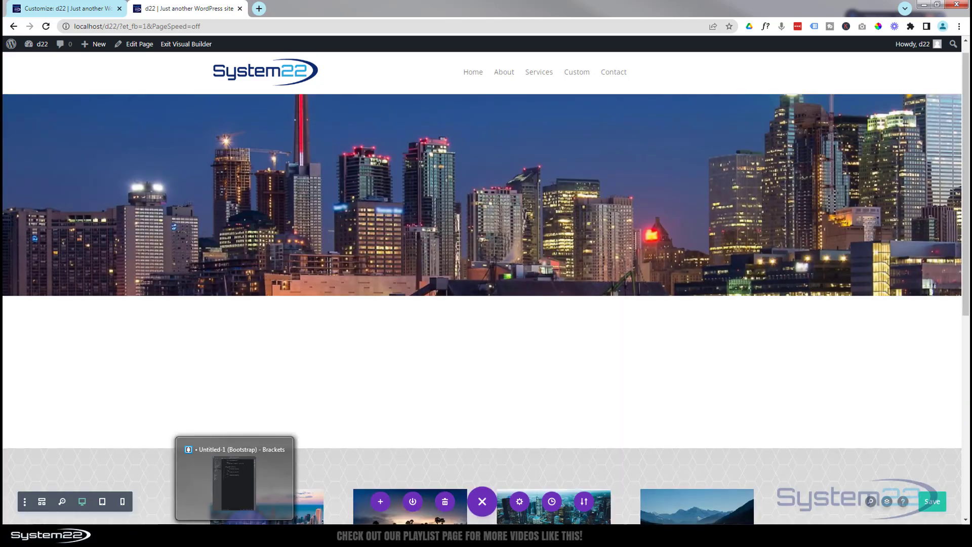
left_click(334, 368)
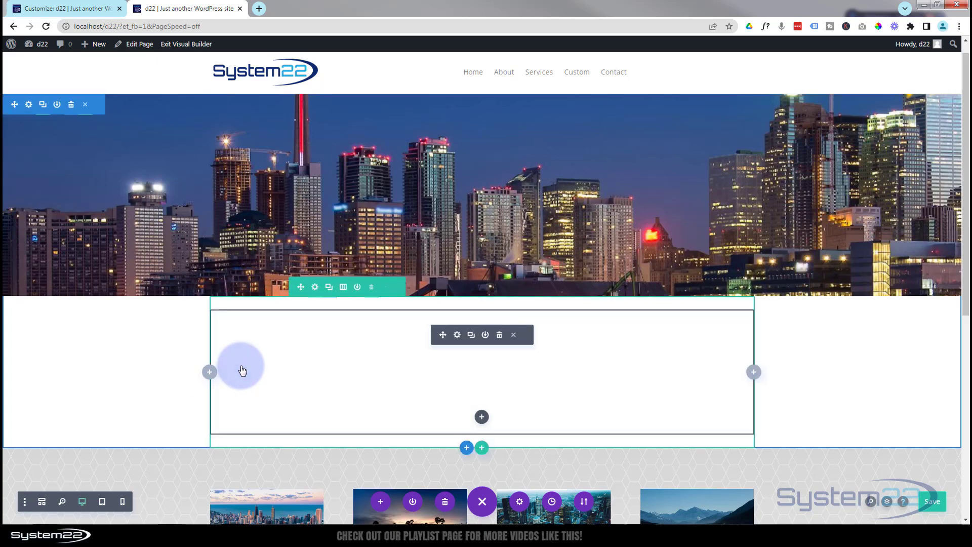
left_click(315, 287)
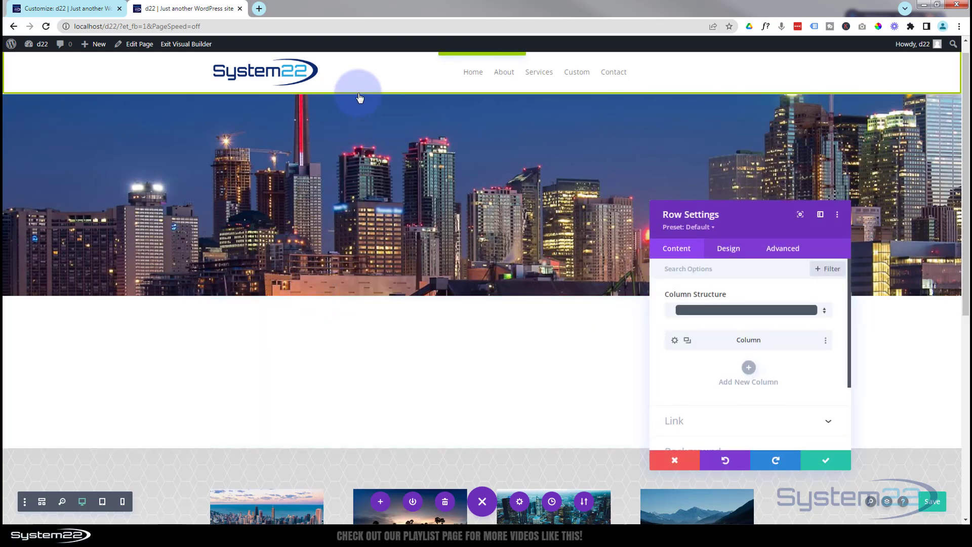
left_click(726, 251)
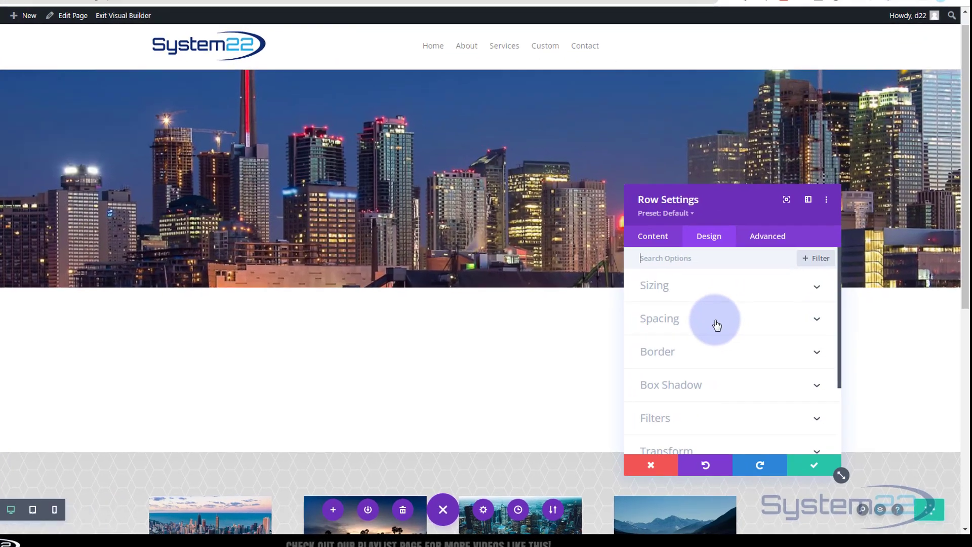
left_click(734, 326)
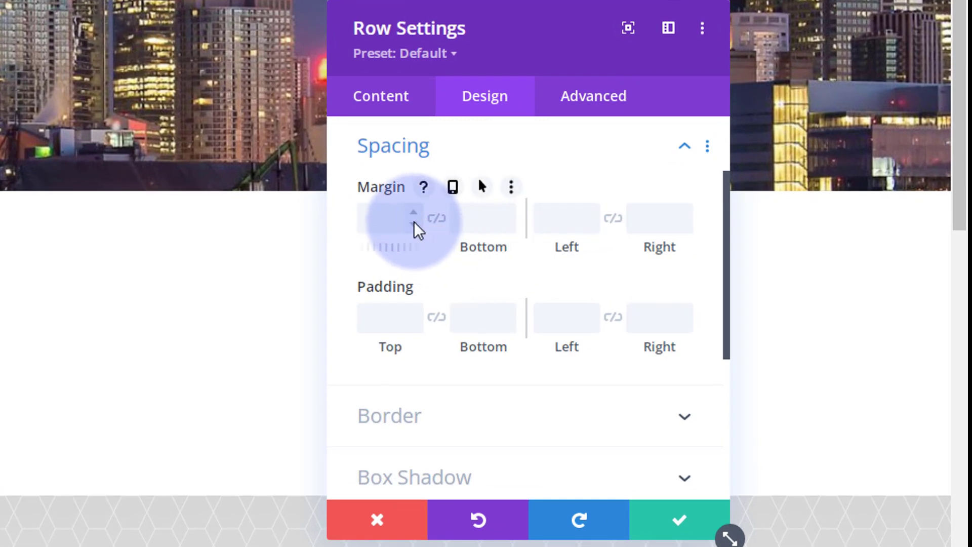
left_click(414, 224)
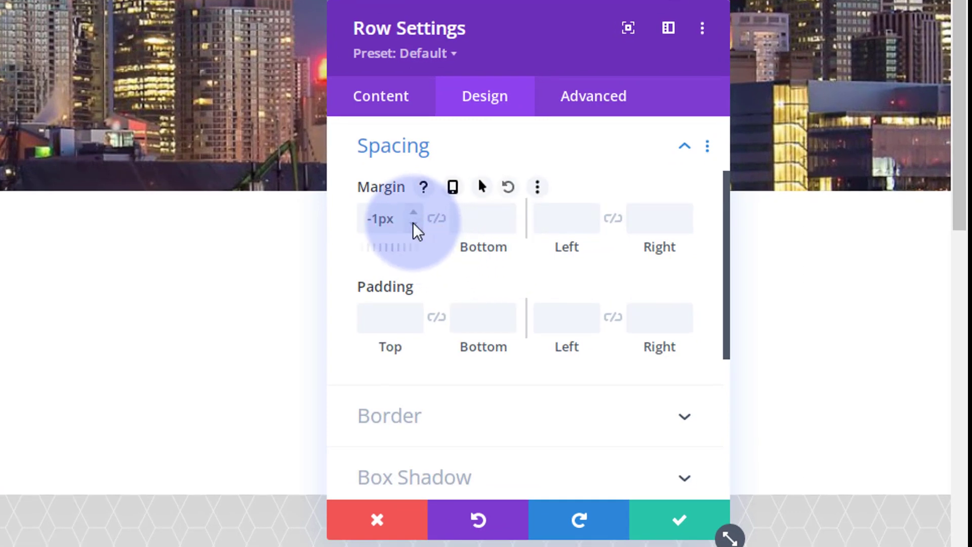
left_click_drag(370, 220, 377, 219)
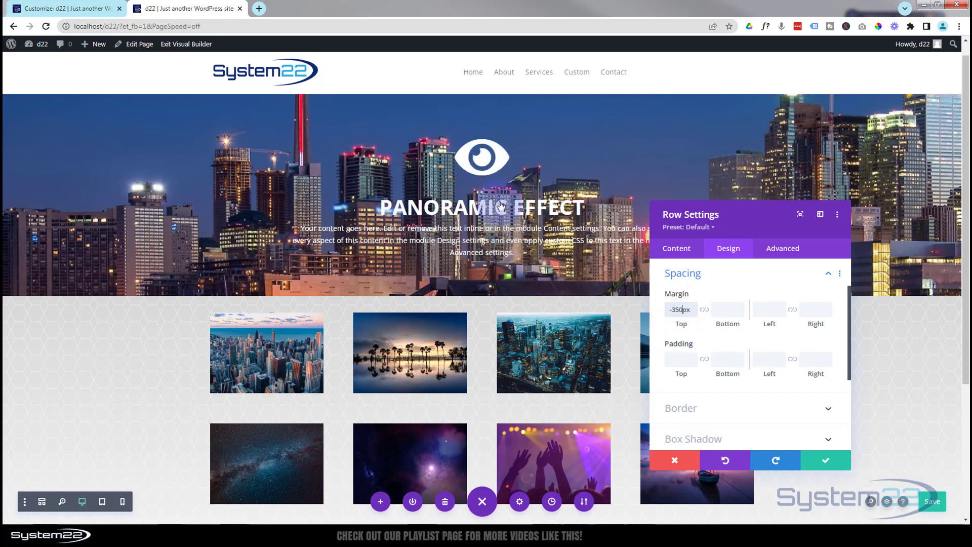
left_click(731, 346)
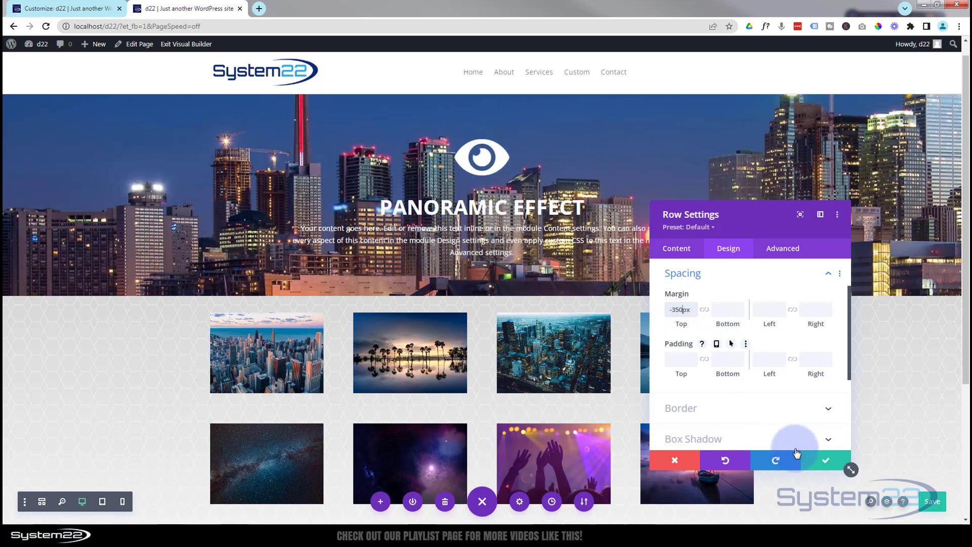
left_click(827, 461)
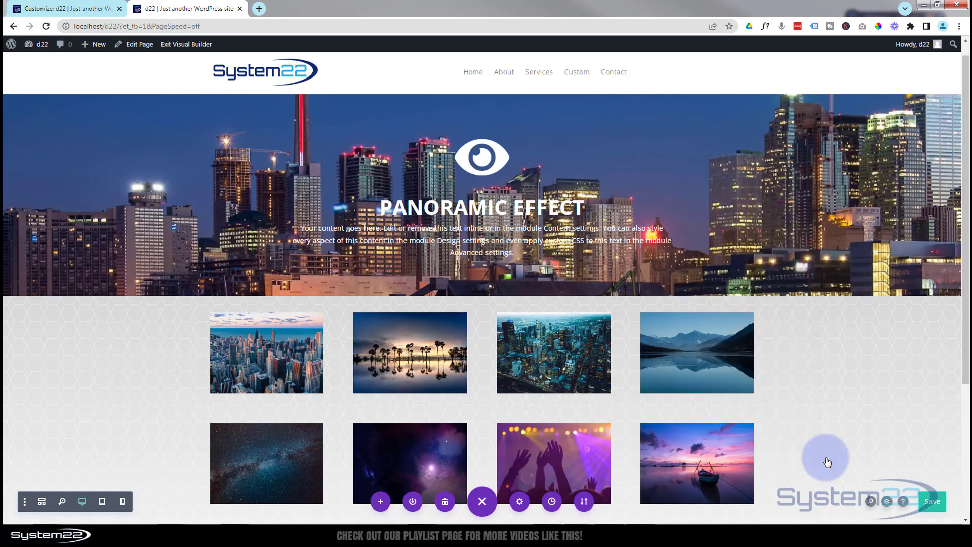
- Open the Blurb module's settings from the wireframe view and return to the desktop view
mouse_move(467, 231)
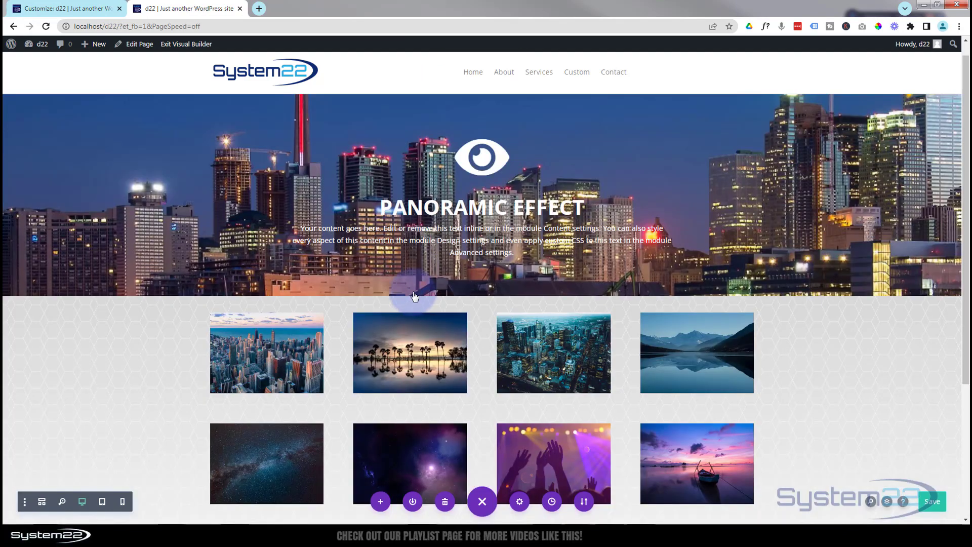
mouse_move(414, 225)
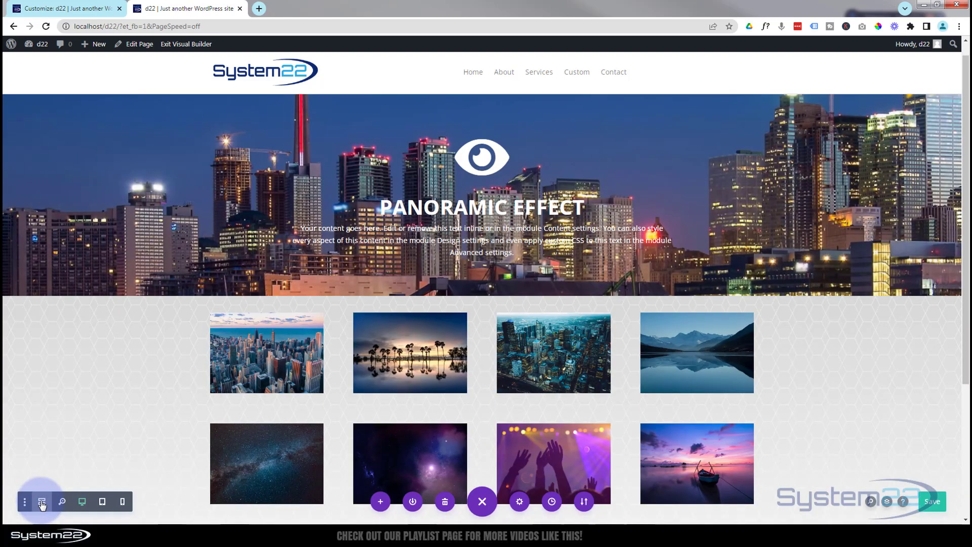
left_click(42, 502)
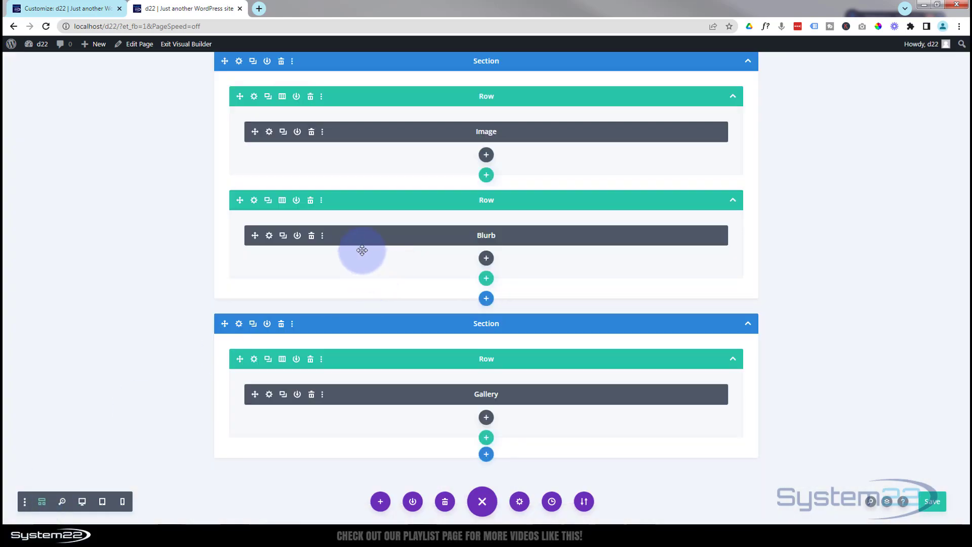
left_click(270, 236)
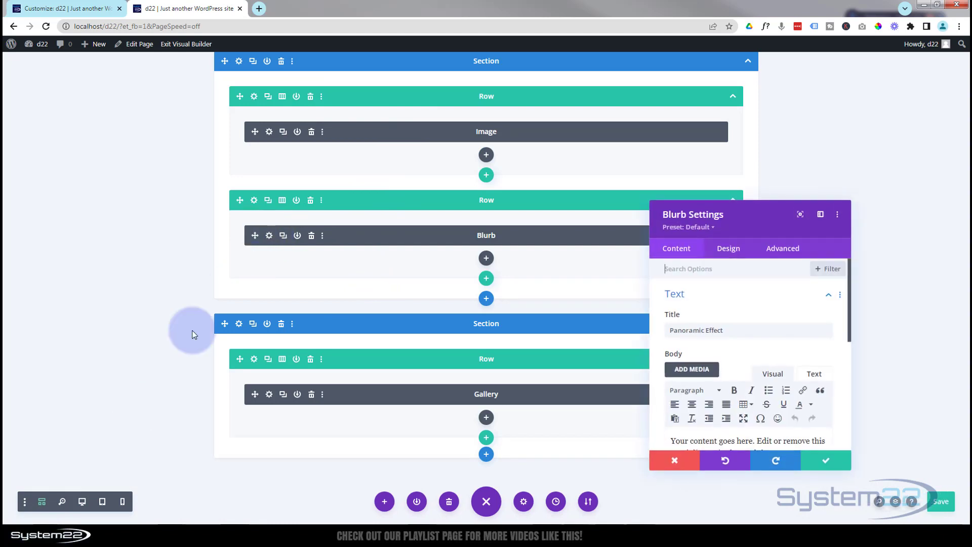
left_click(82, 501)
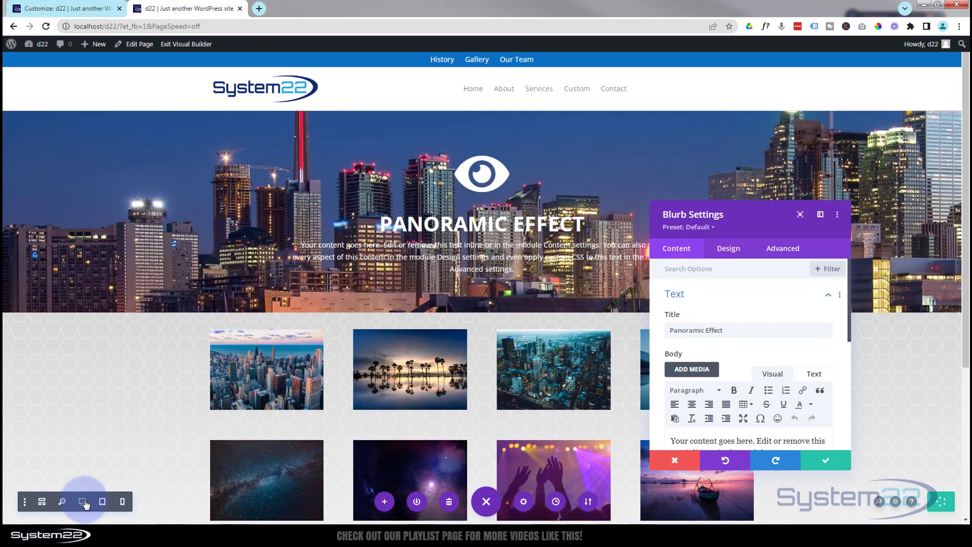
- Give the blurb a black background color
scroll(700, 283, "down", 1)
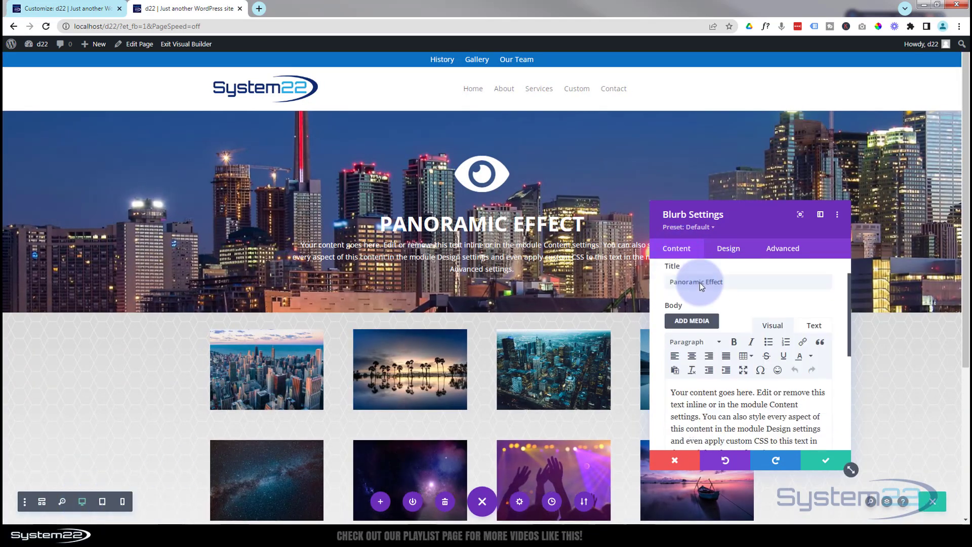
scroll(700, 283, "down", 4)
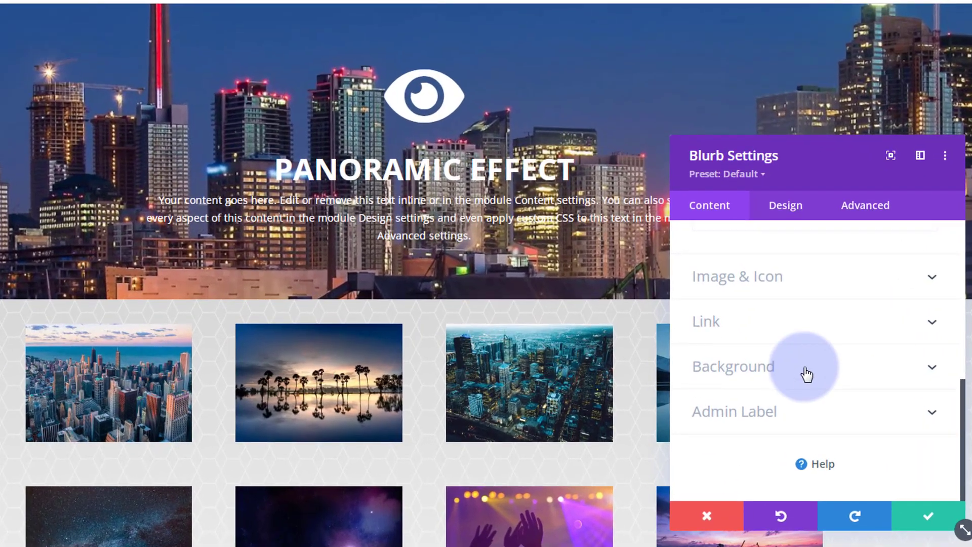
left_click(807, 375)
scroll(800, 369, "down", 3)
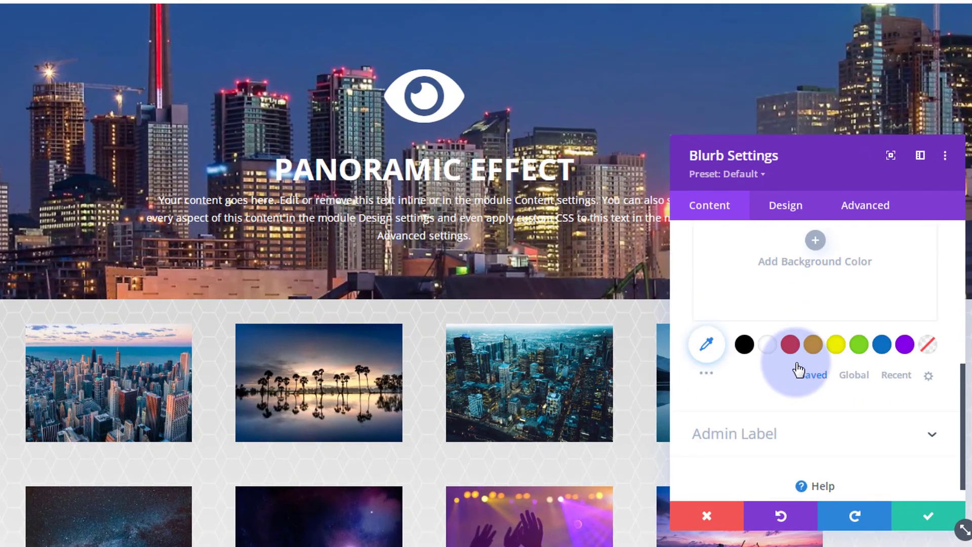
left_click(744, 347)
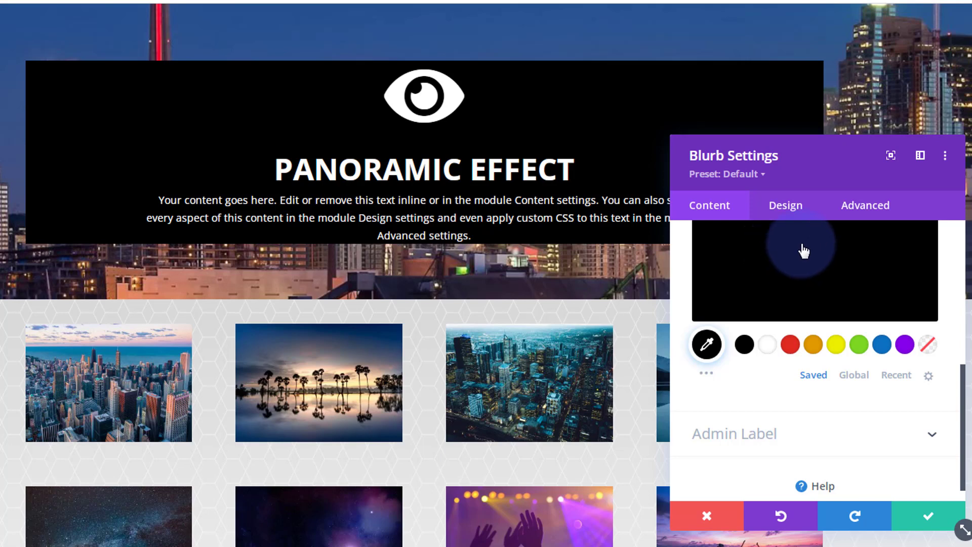
- Set the blurb's top padding to 30px and link the bottom padding to the same value
left_click(785, 212)
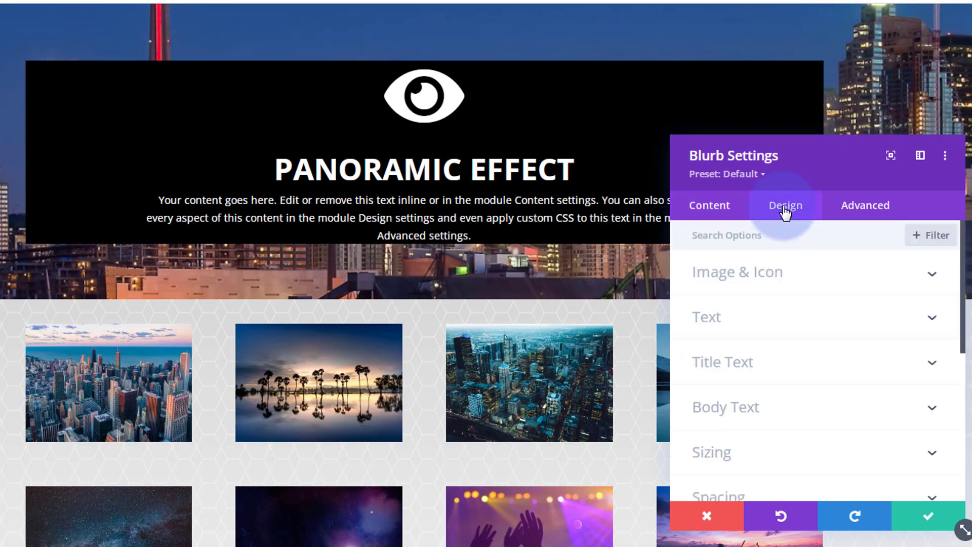
scroll(805, 374, "down", 2)
left_click(798, 433)
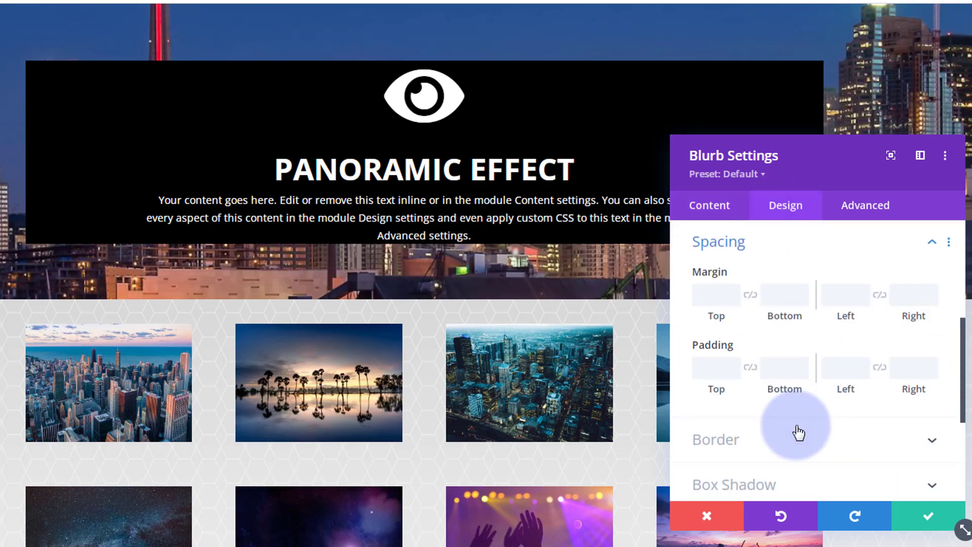
left_click(712, 370)
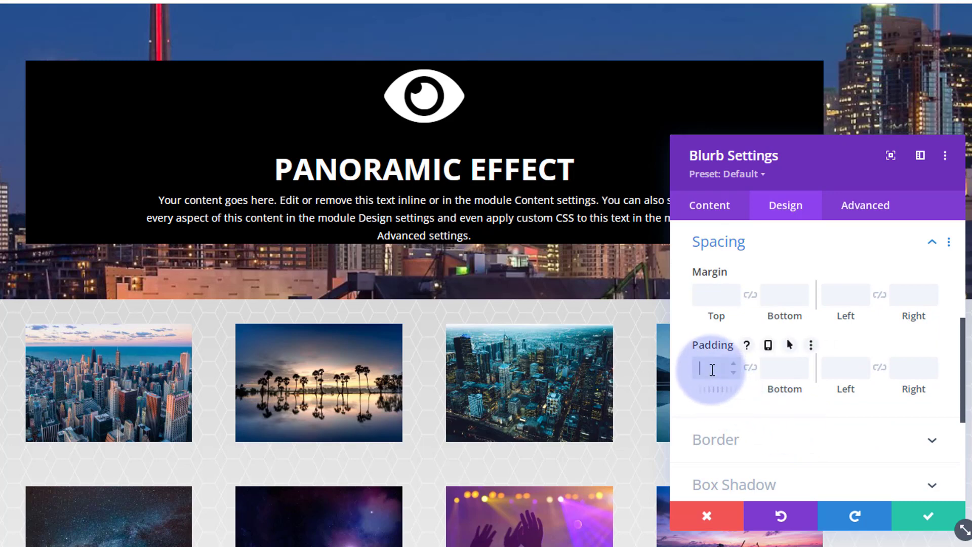
type("30px")
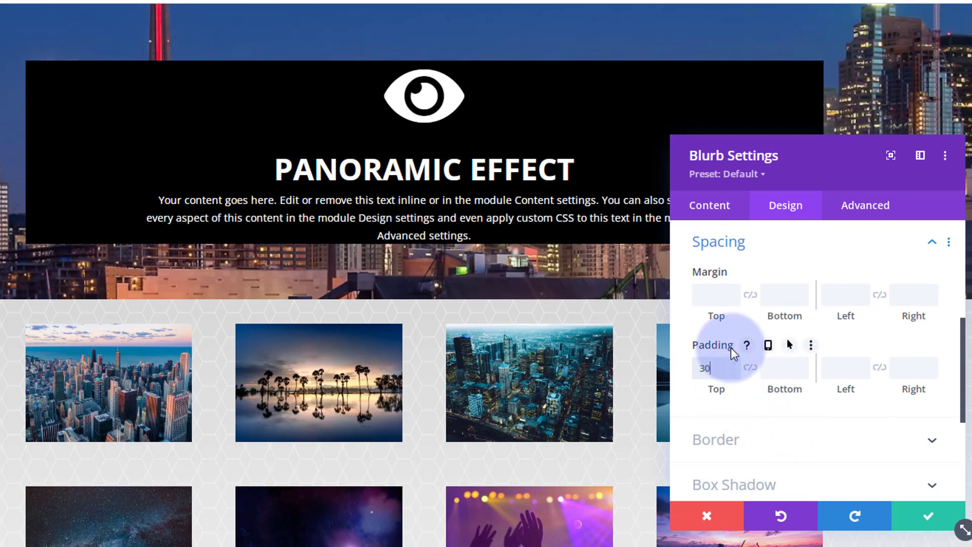
left_click(751, 368)
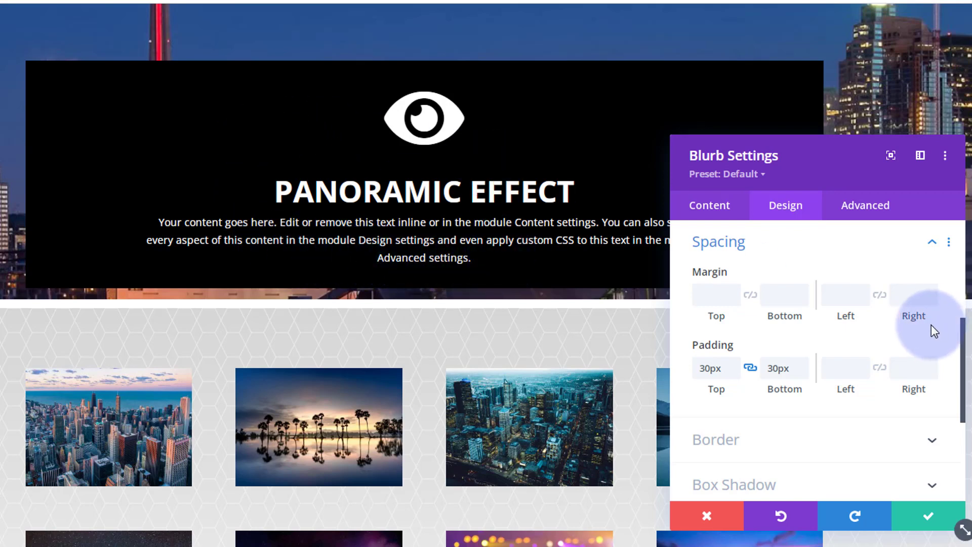
- Make the blurb's black background semi-transparent with the color rgba(0,0,0,0.38)
left_click(724, 206)
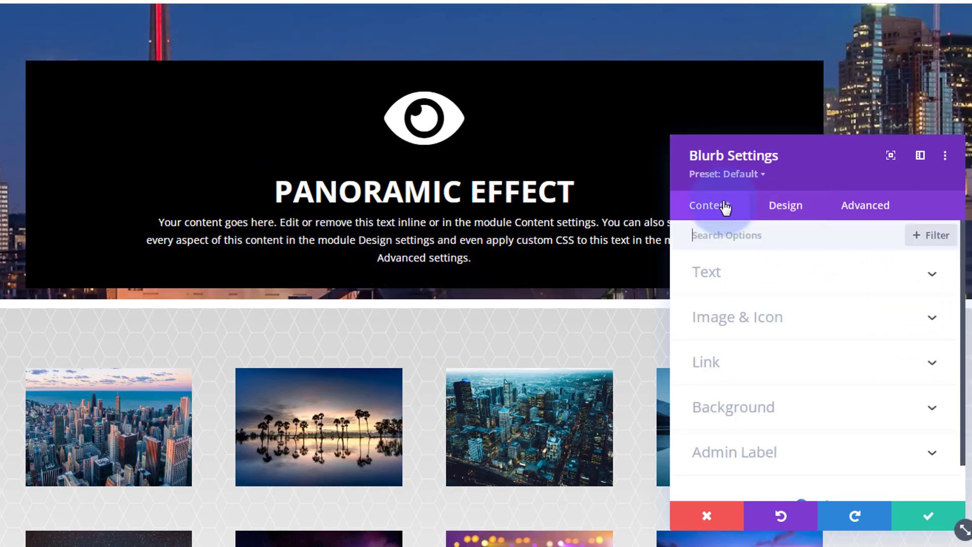
scroll(806, 371, "down", 1)
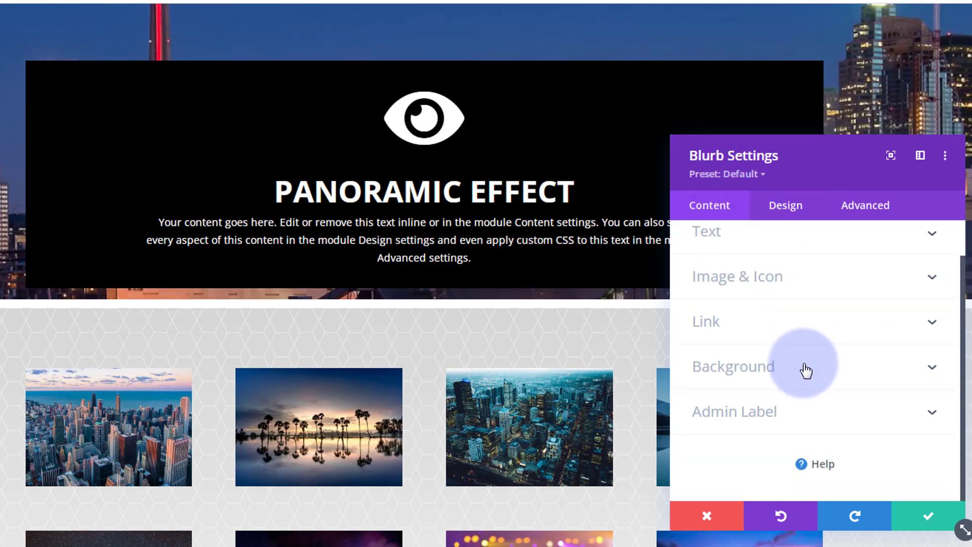
left_click(806, 371)
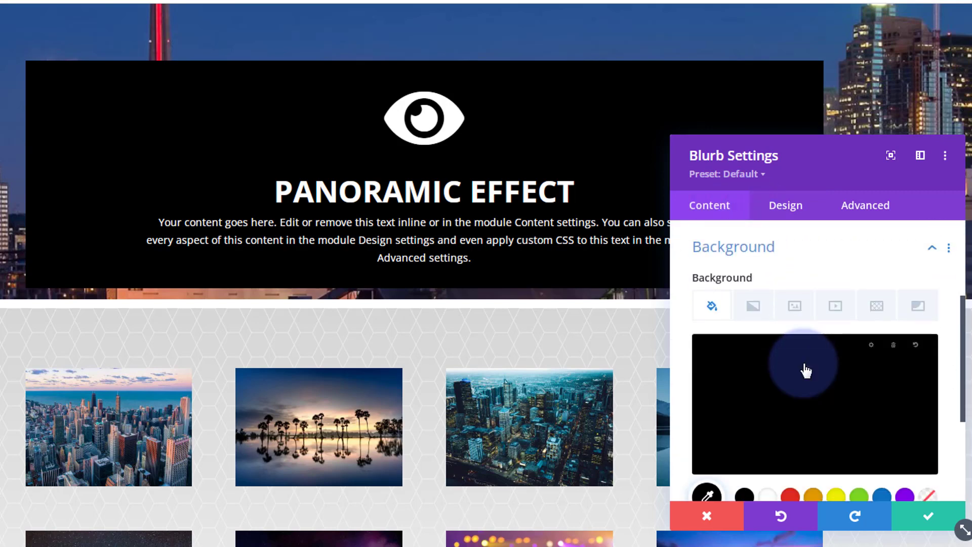
left_click(787, 395)
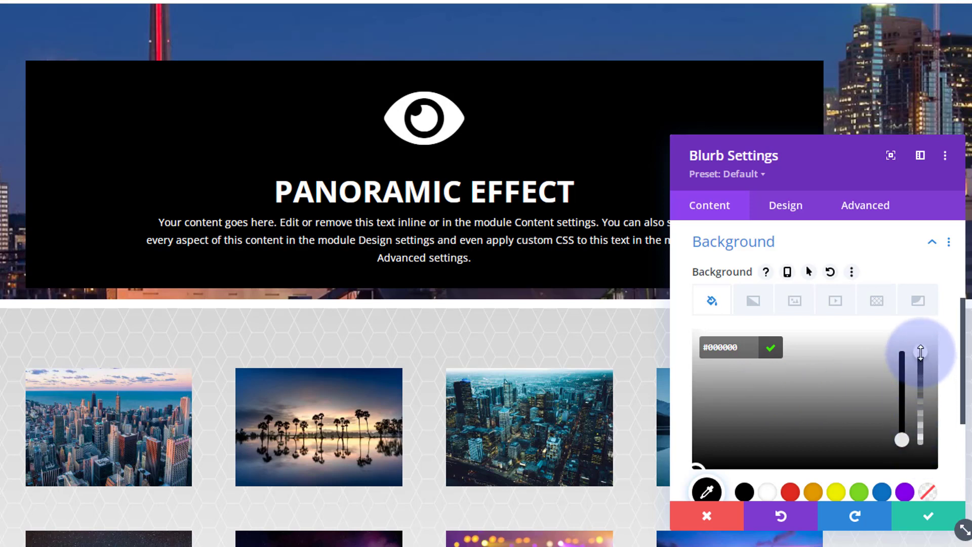
left_click_drag(920, 353, 920, 358)
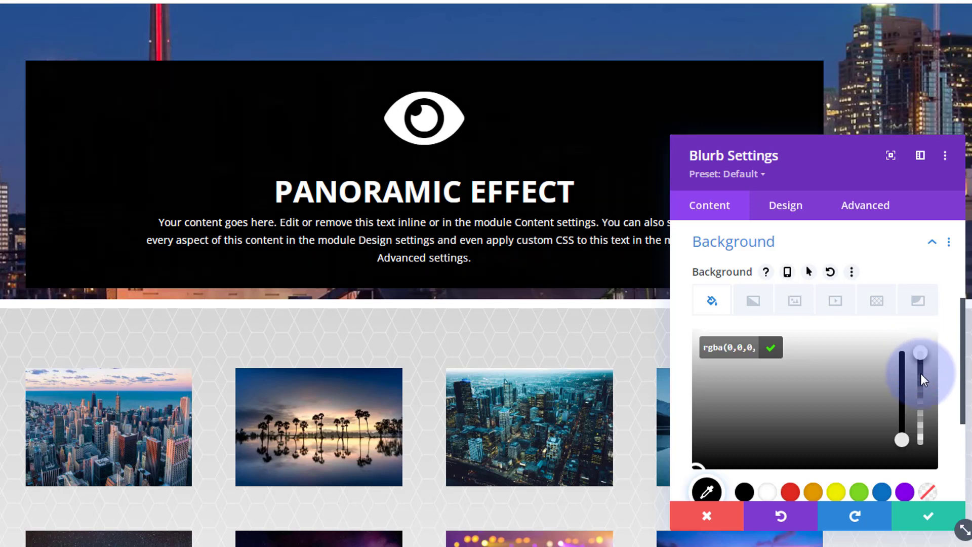
left_click_drag(919, 396, 919, 409)
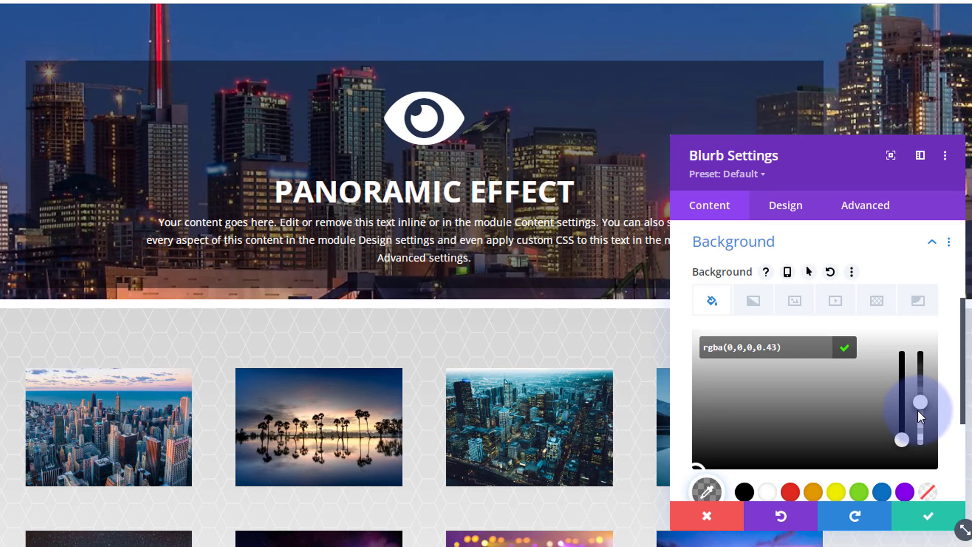
left_click_drag(919, 411, 918, 415)
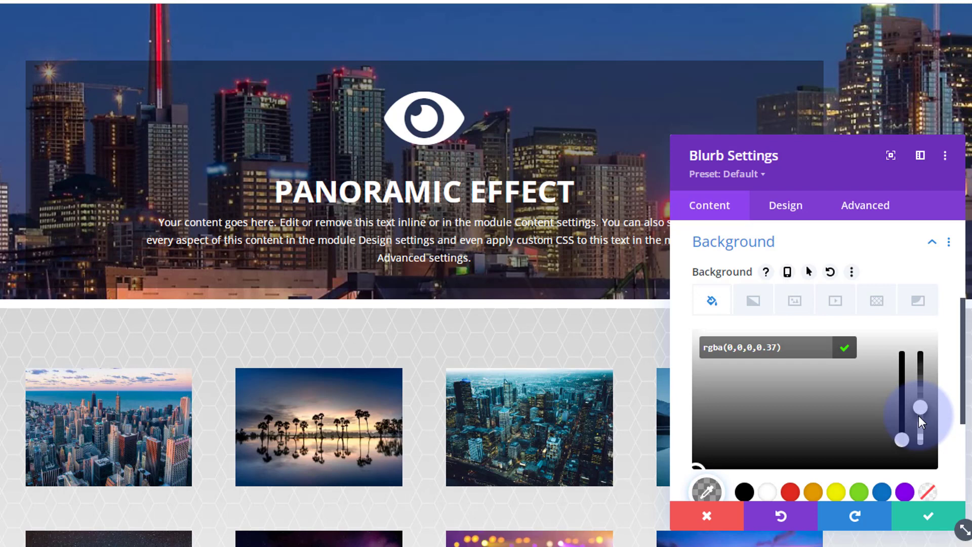
left_click_drag(919, 415, 919, 414)
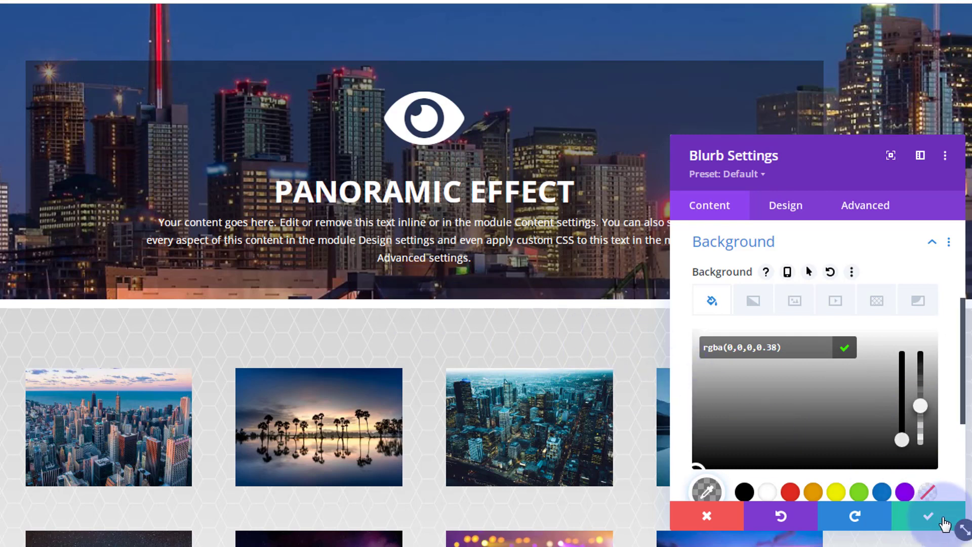
- Save the blurb's settings, then set the top margin of its row to -370px and save the row
left_click(945, 525)
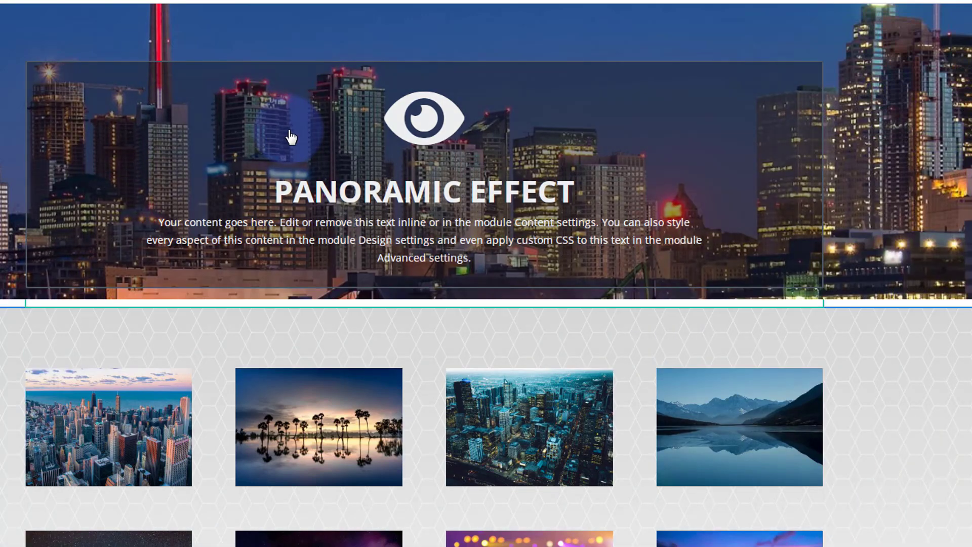
mouse_move(289, 134)
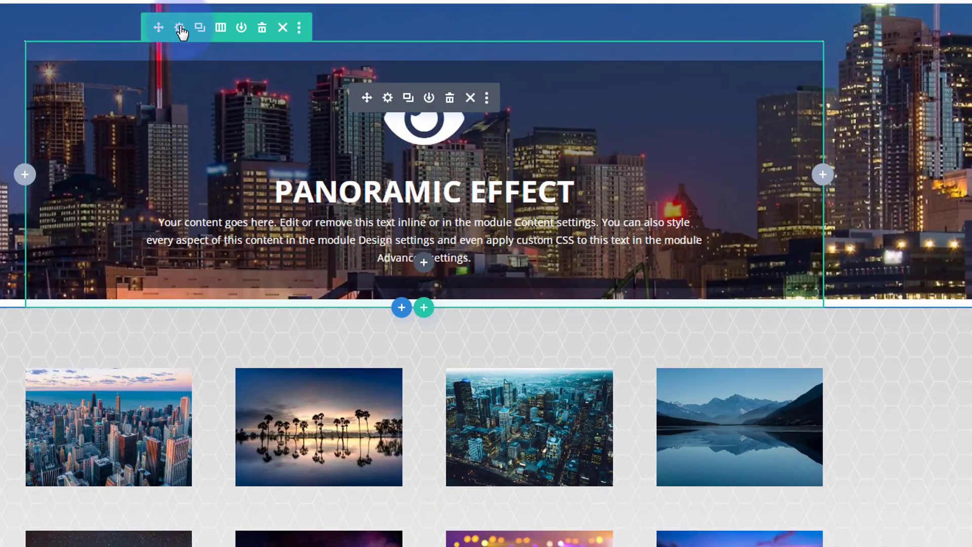
left_click(180, 28)
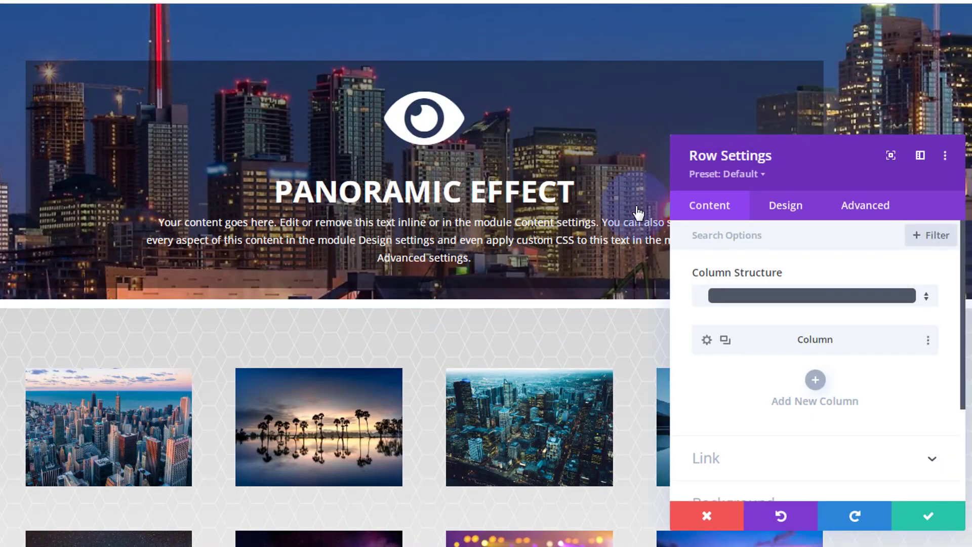
left_click(783, 207)
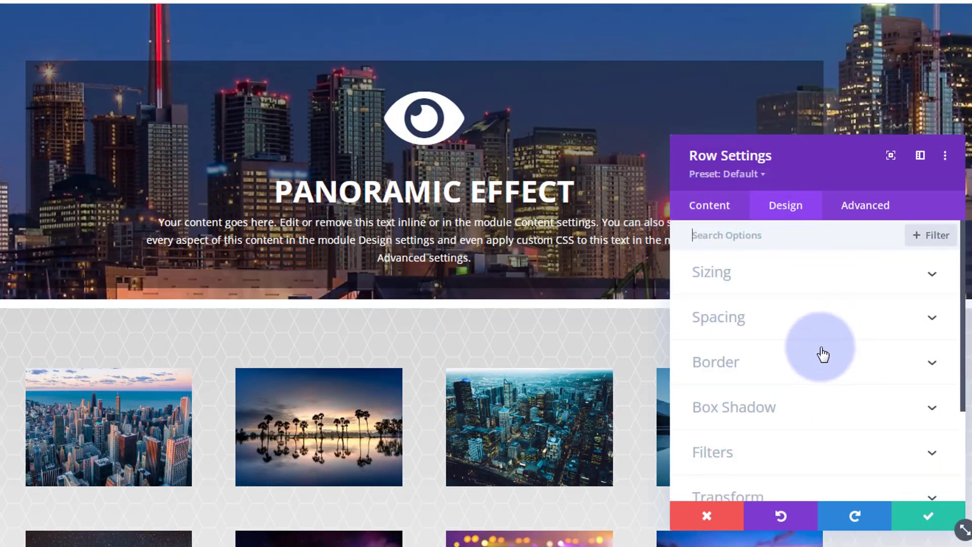
left_click(805, 324)
left_click(728, 300)
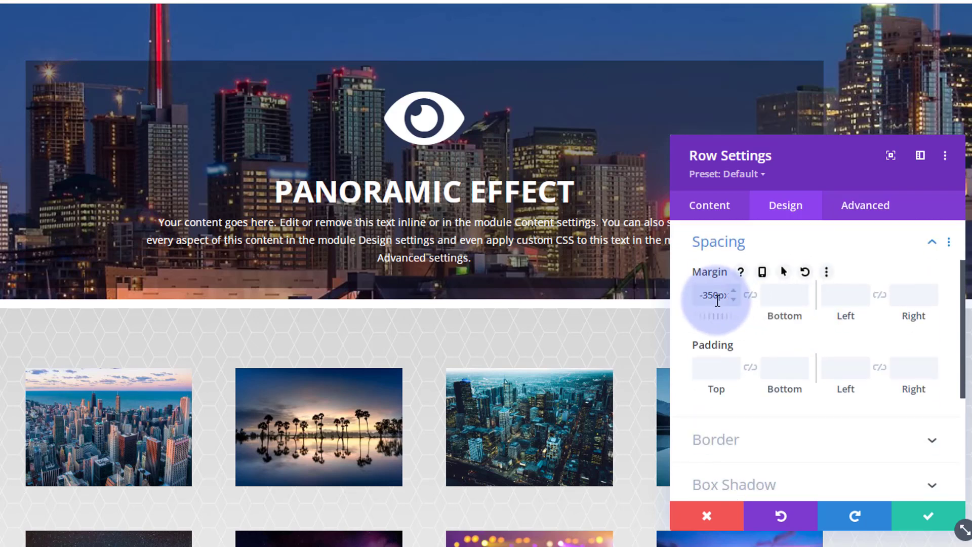
left_click(711, 295)
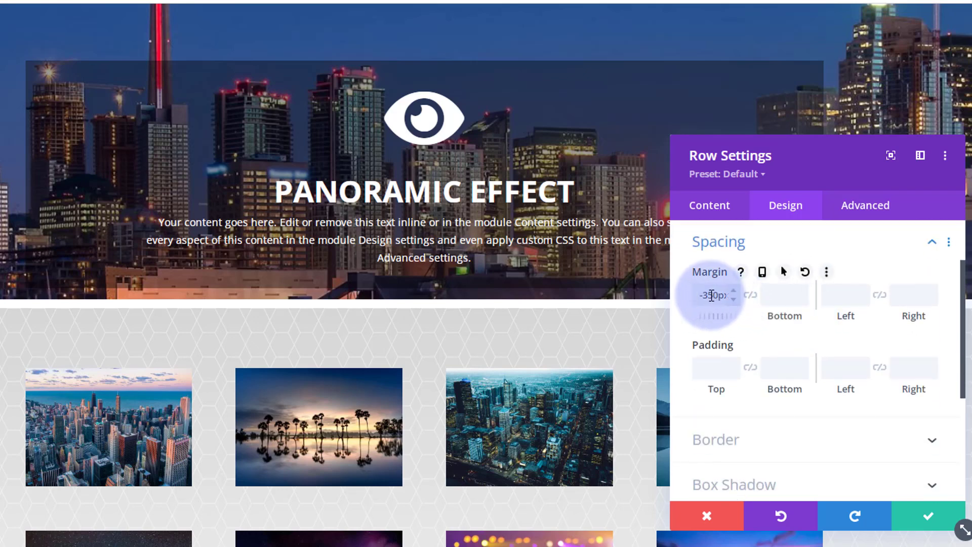
left_click_drag(709, 295, 712, 297)
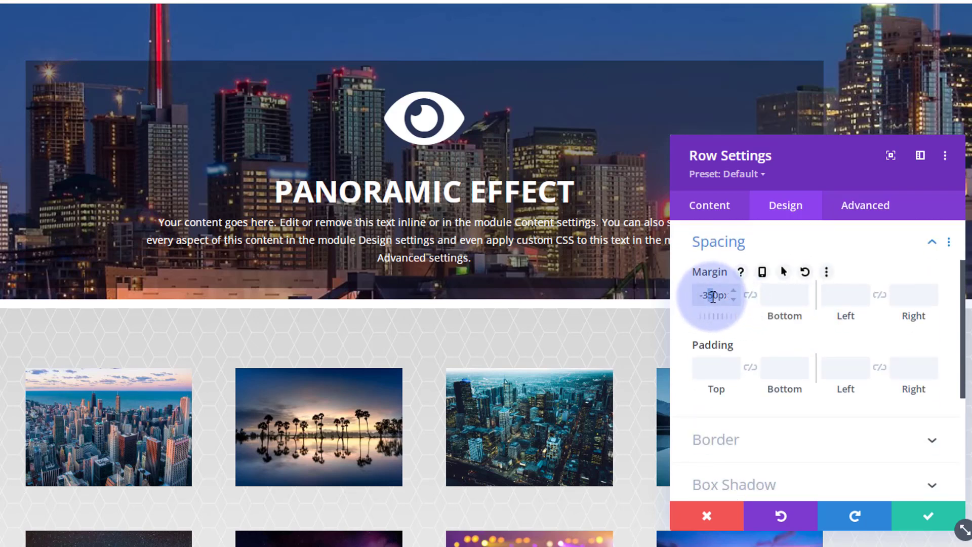
type("7")
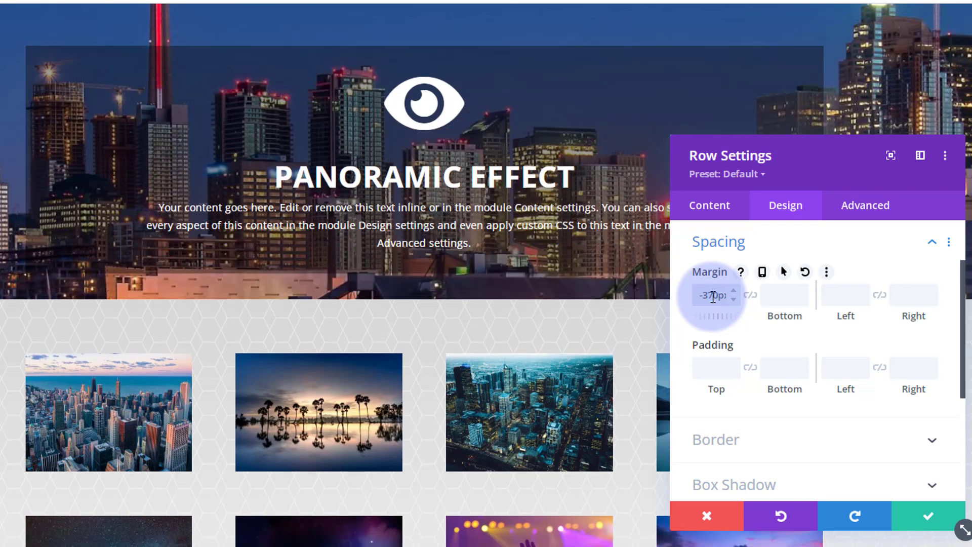
left_click(927, 516)
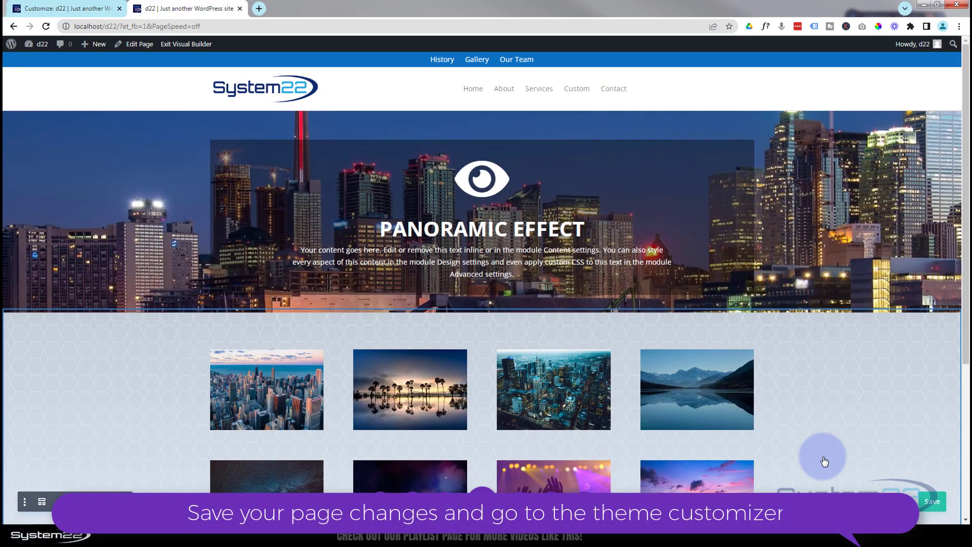
- Save the page and open the theme customizer from the WordPress dashboard in a separate browser tab
left_click(932, 502)
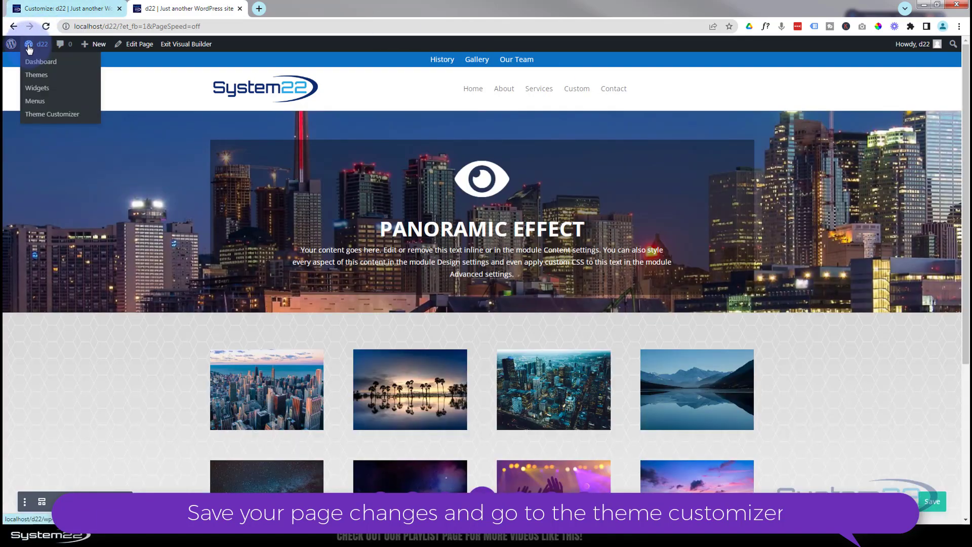
middle_click(32, 61)
mouse_move(95, 44)
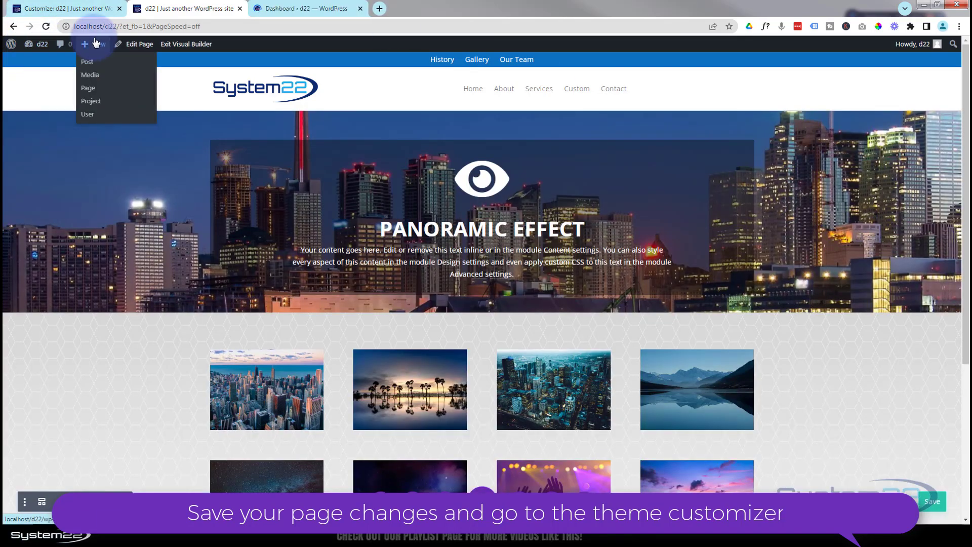
left_click(298, 8)
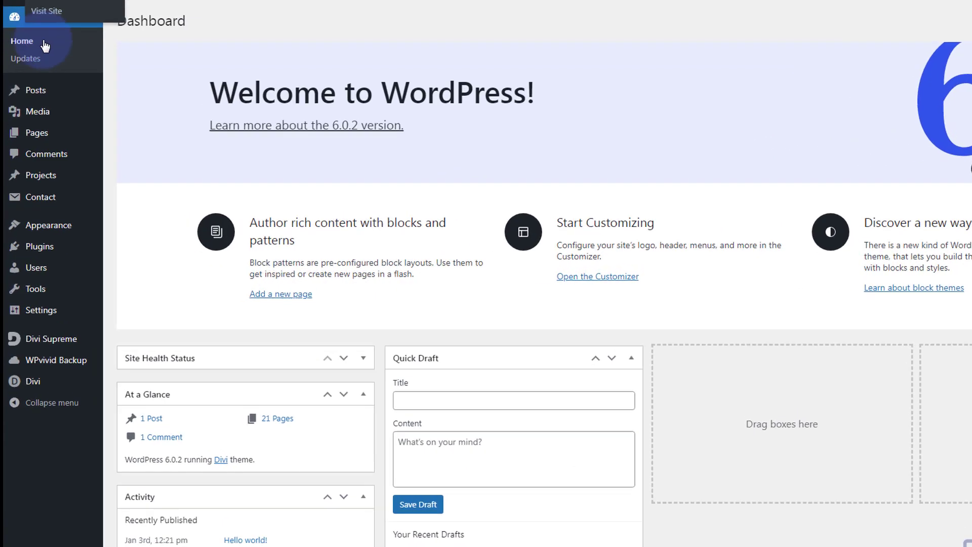
mouse_move(56, 227)
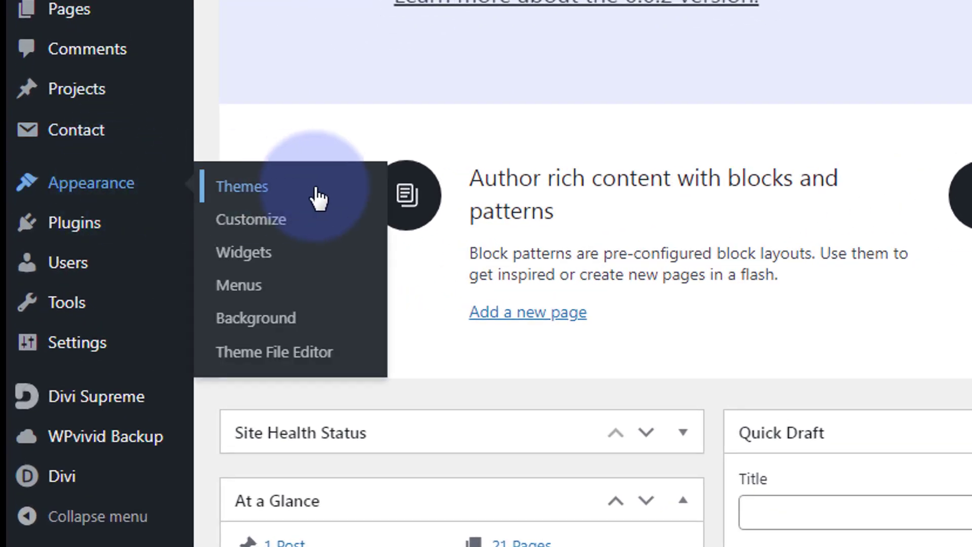
left_click(272, 219)
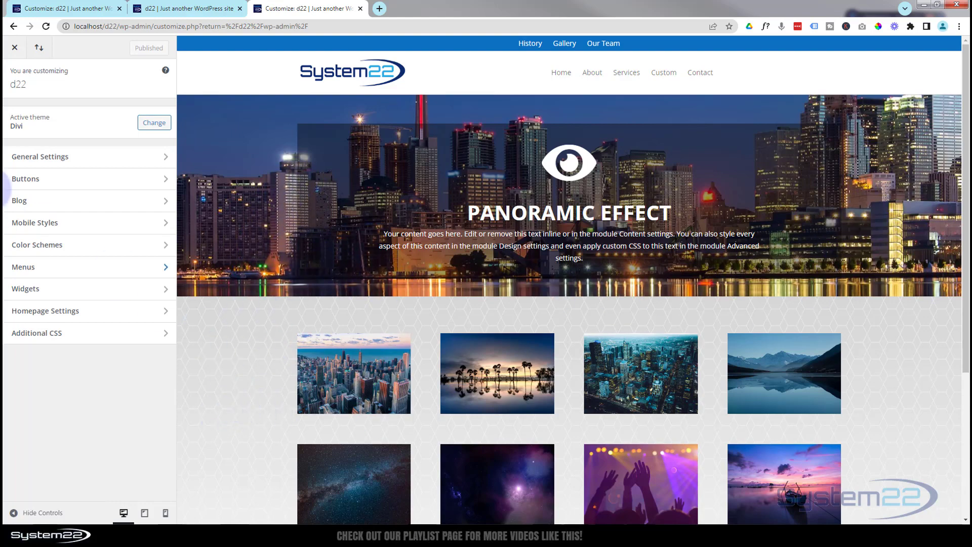
- Delete the old Image Pan code from the site's Additional CSS and make blank space at the start for new code
left_click(112, 333)
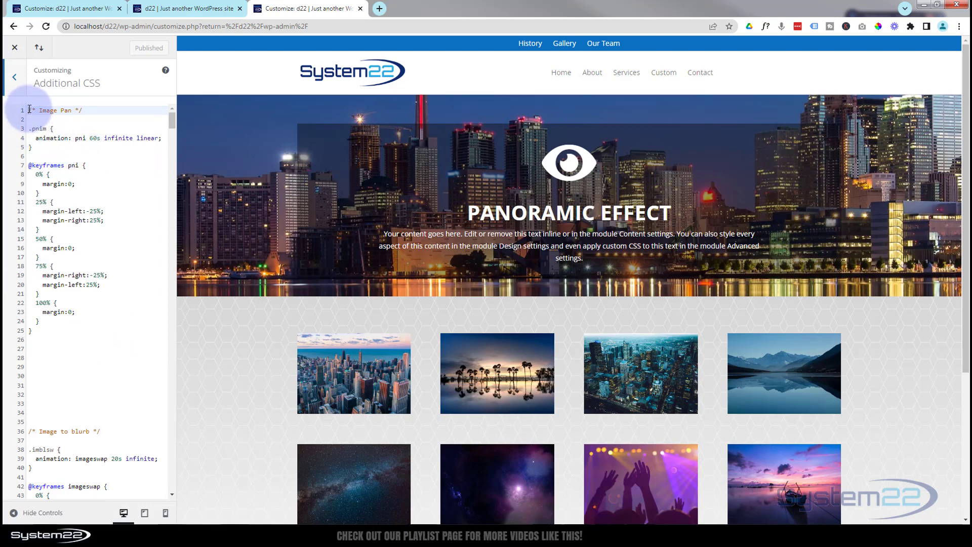
left_click_drag(29, 108, 86, 339)
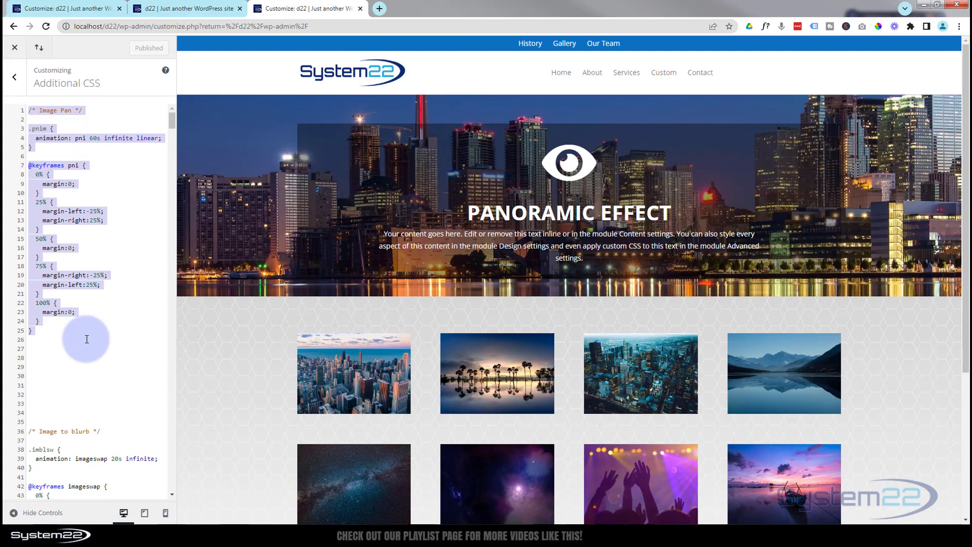
key("Delete")
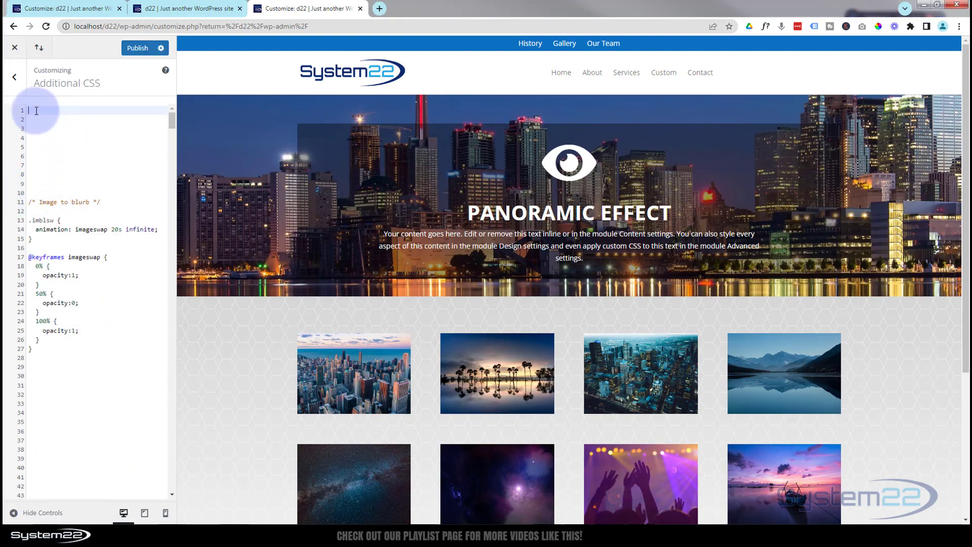
key("Return")
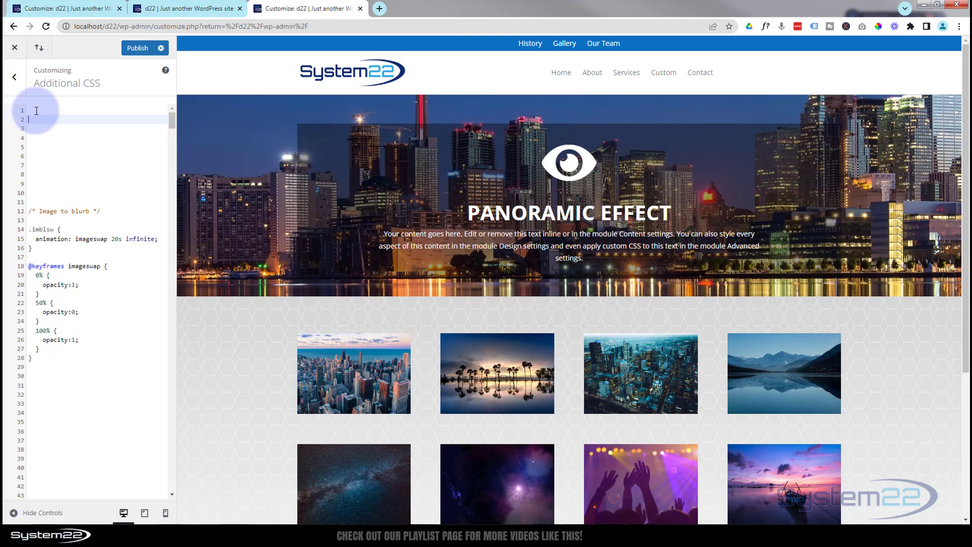
key("ctrl+a")
key("Delete")
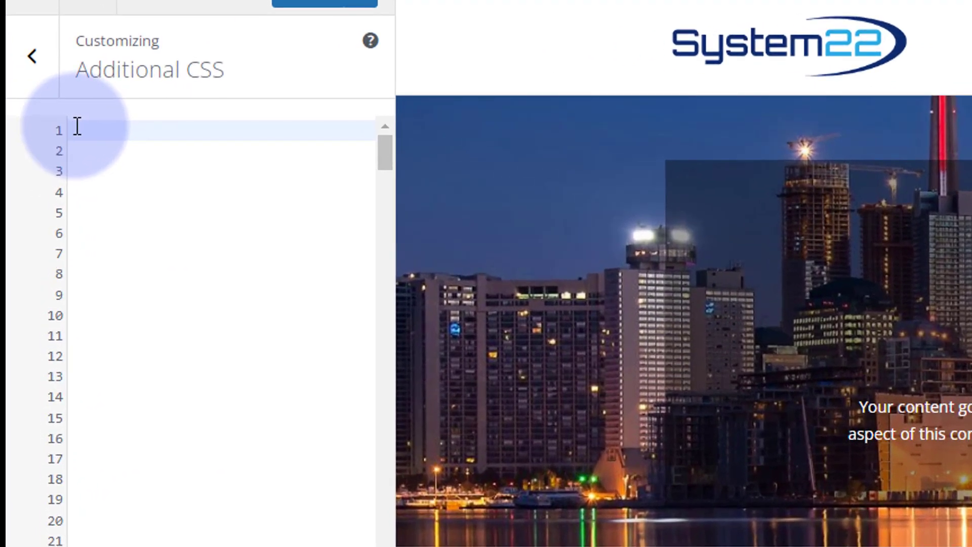
- Add the CSS comment /* Pan Image */ on the first line of the Additional CSS
type("/")
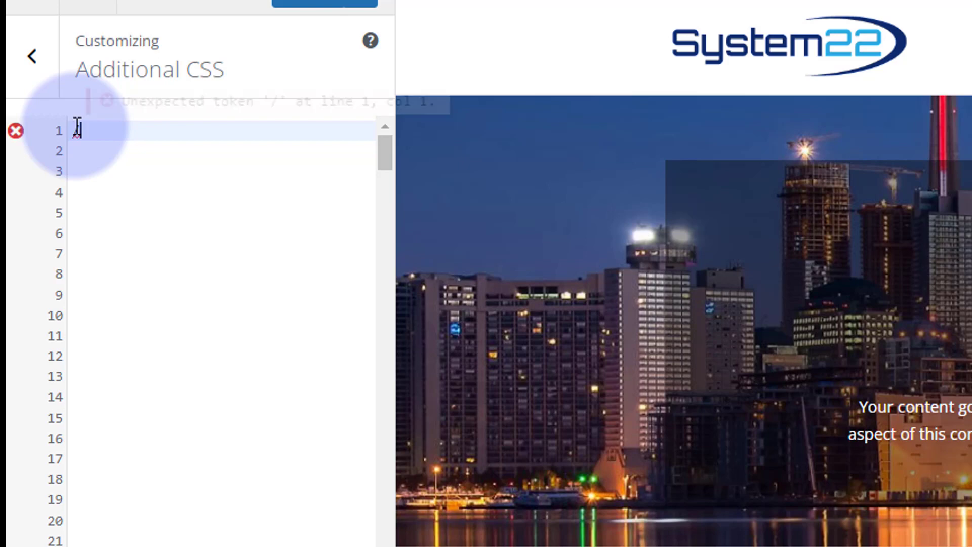
type("**/")
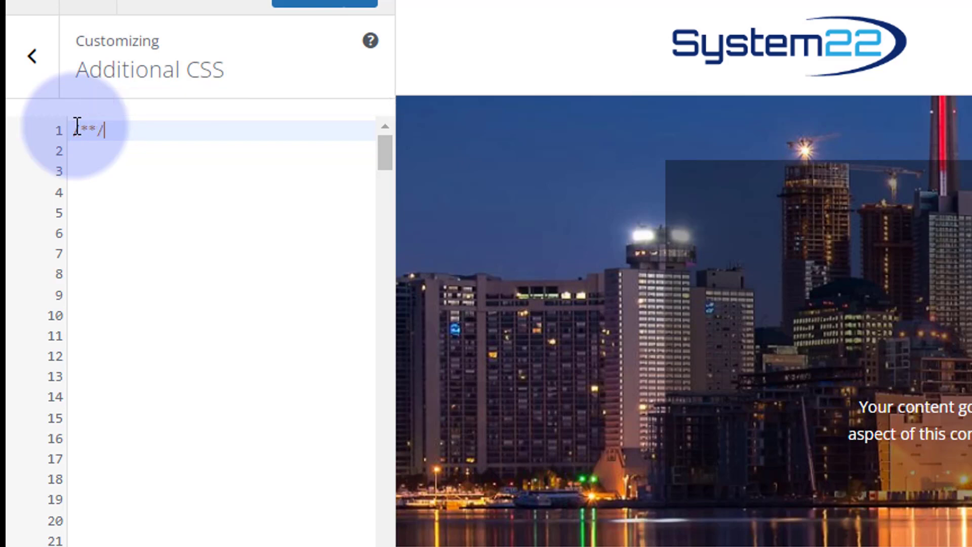
key("Left")
key("Left")
key("Left")
type("Pan Image")
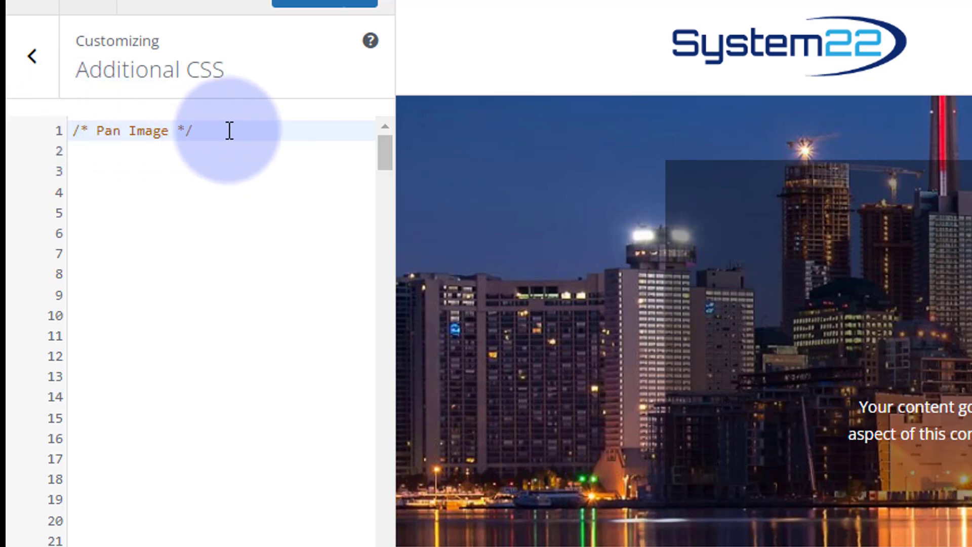
- Create an empty .panim class rule below the comment, separated by a blank line
key("Return")
key("Return")
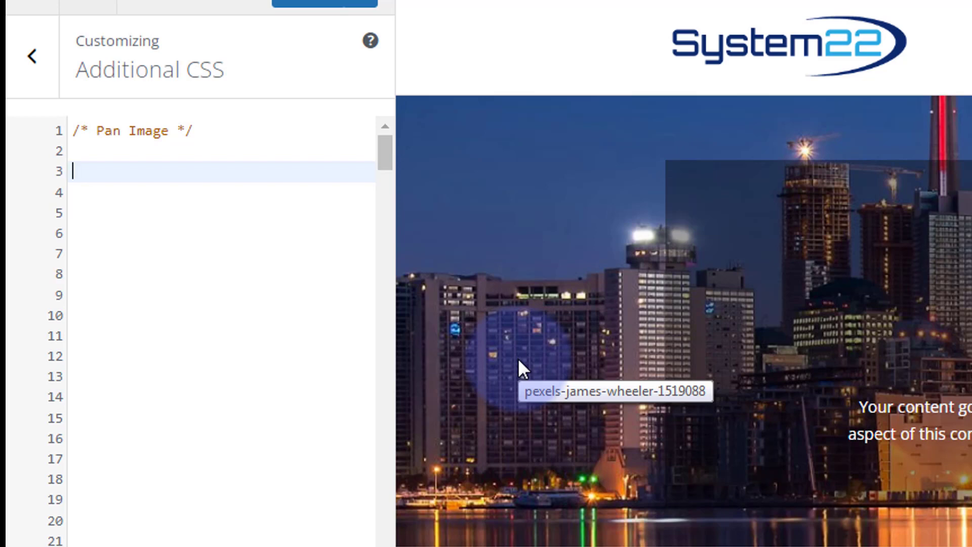
type(".")
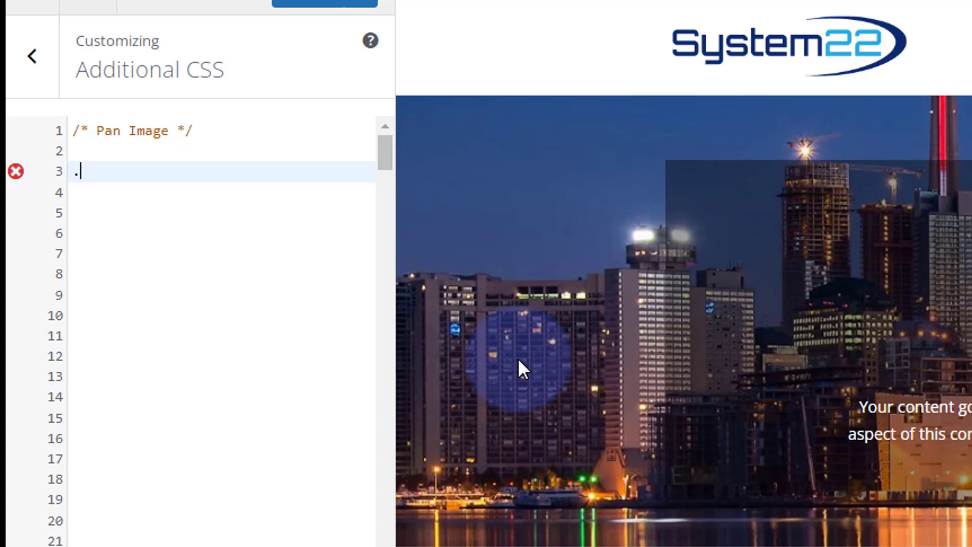
type("panim")
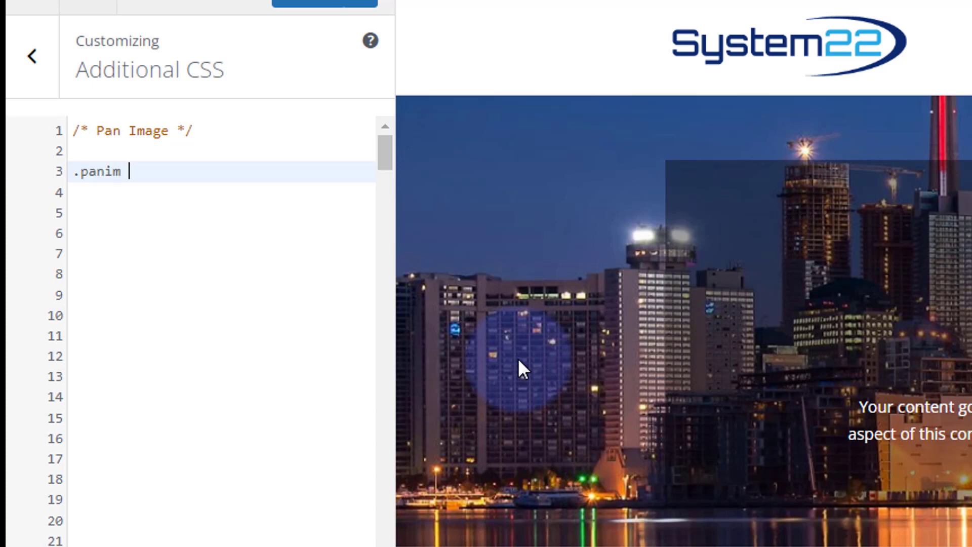
type(" {")
key("Return")
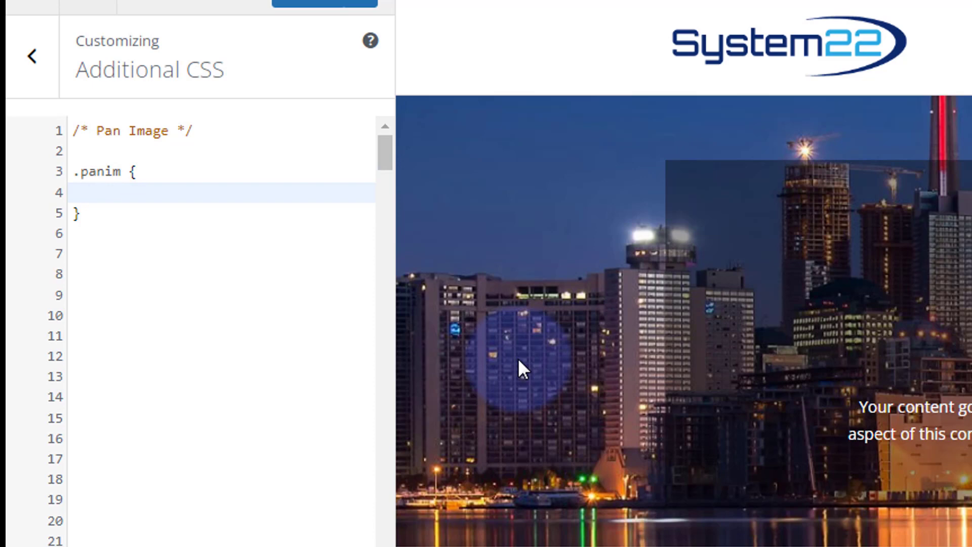
- Give the .panim rule the declaration animation: panimage 60s infinite;
type("animation")
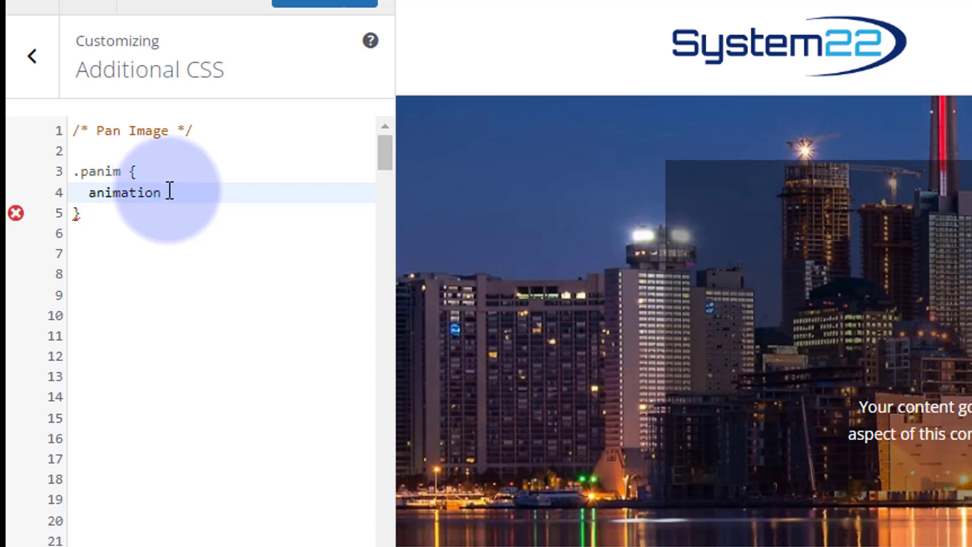
type(" :")
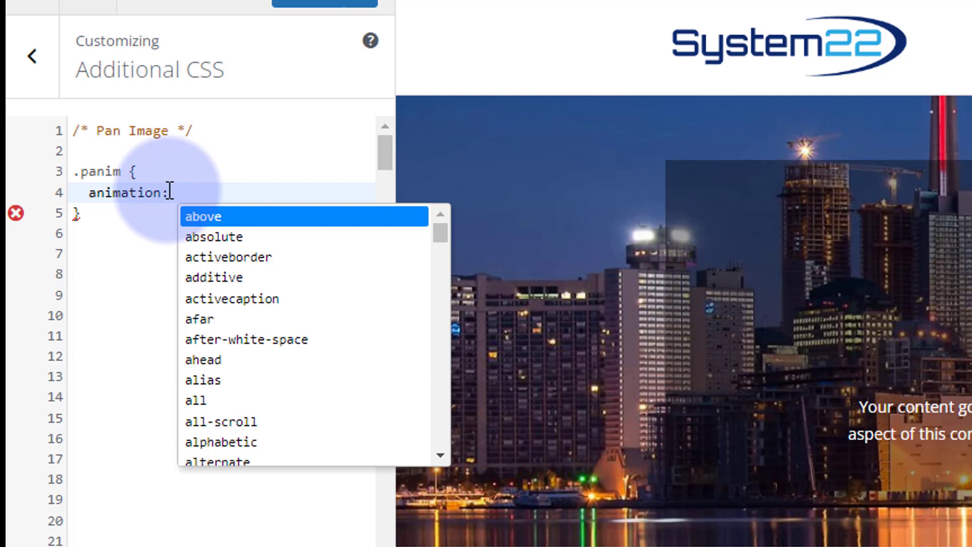
type("p")
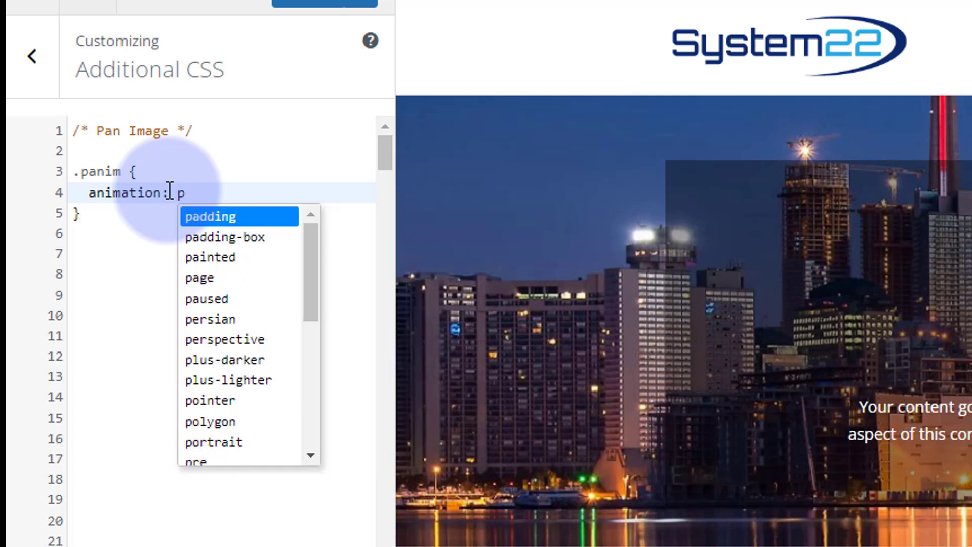
type("animage 60s")
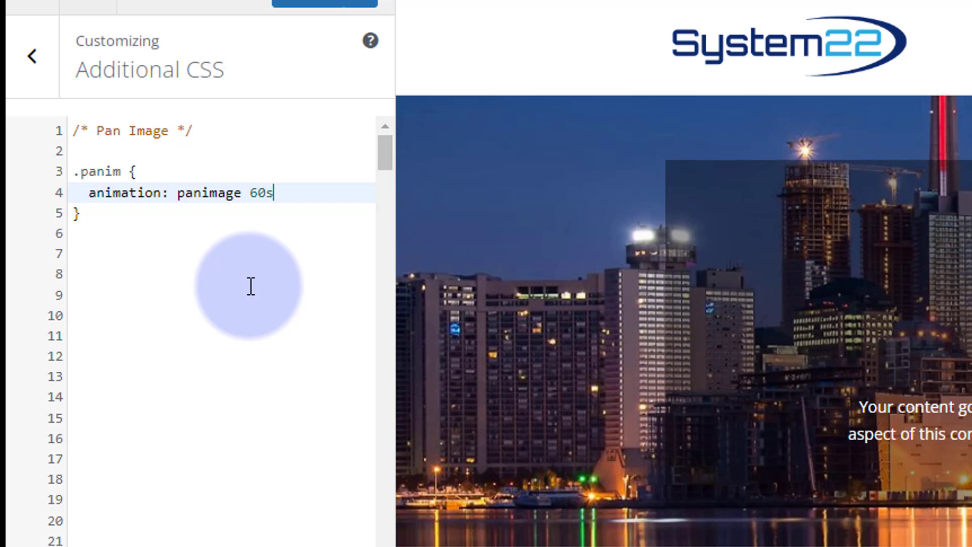
type("infinite")
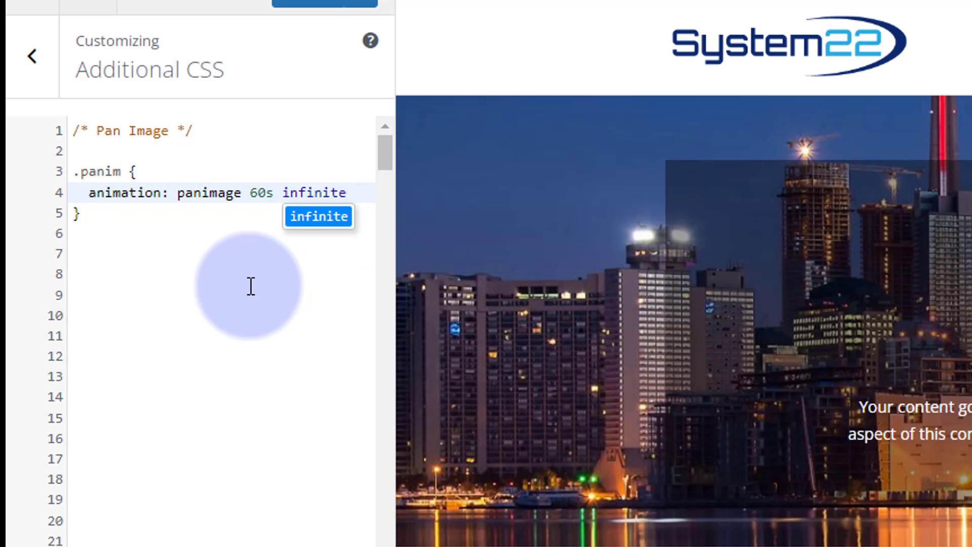
type(";")
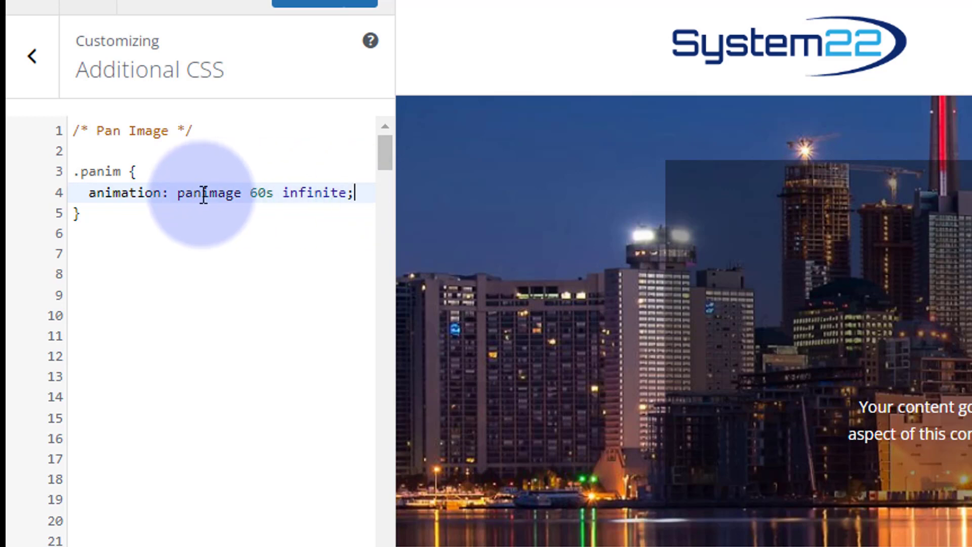
left_click(113, 221)
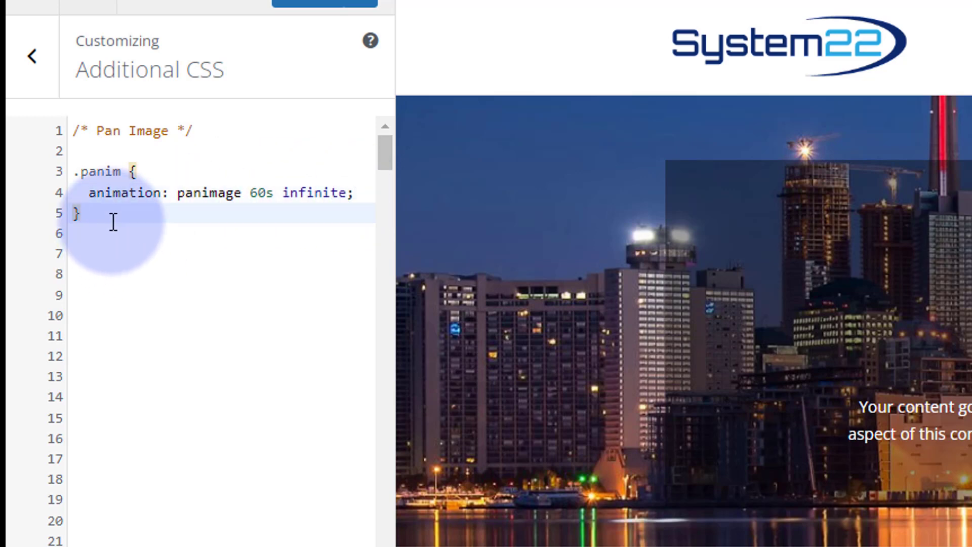
key("Return")
key("Return")
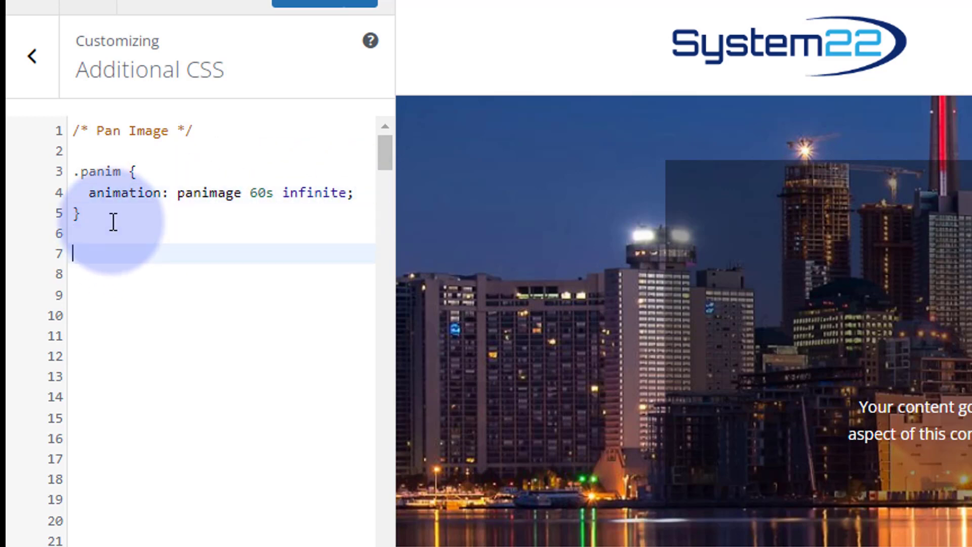
type("@keyframes")
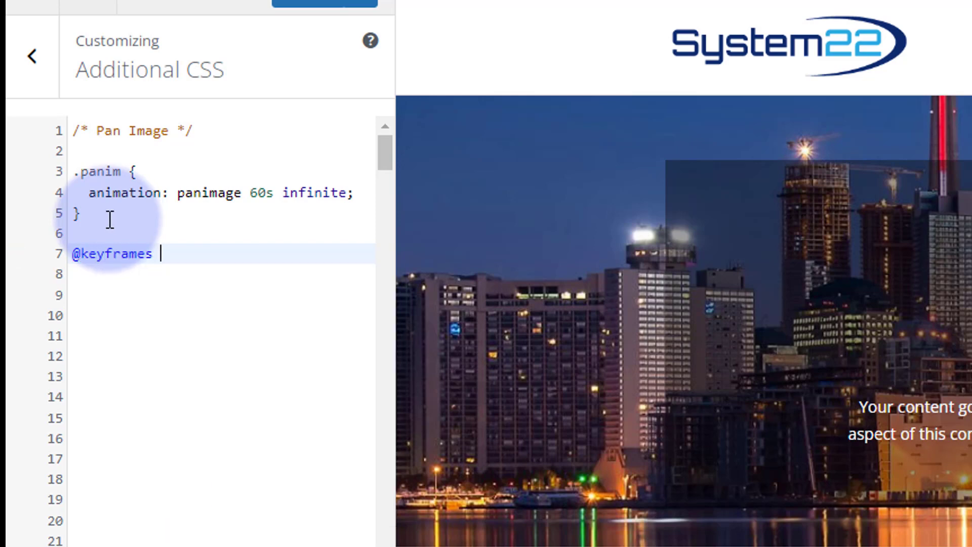
left_click_drag(177, 193, 240, 199)
key("ctrl+c")
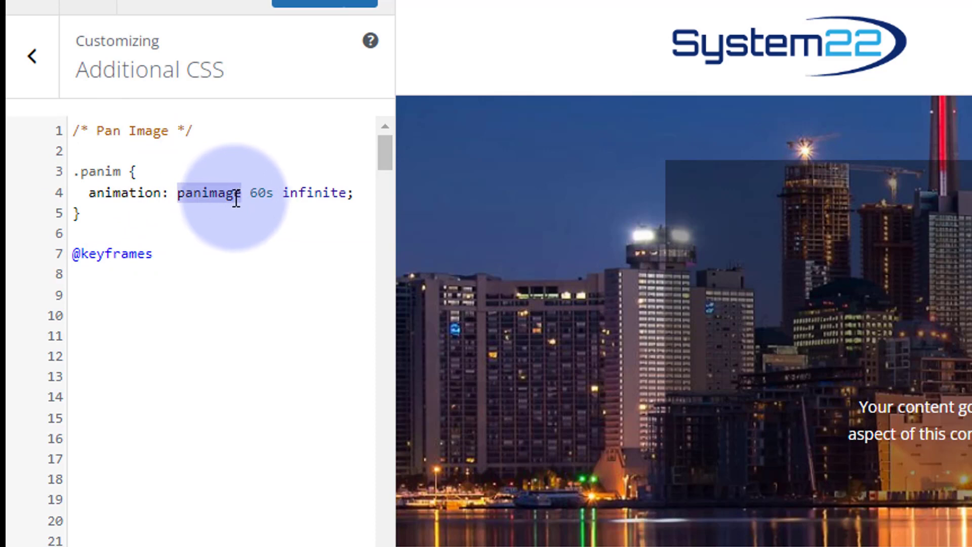
left_click(178, 254)
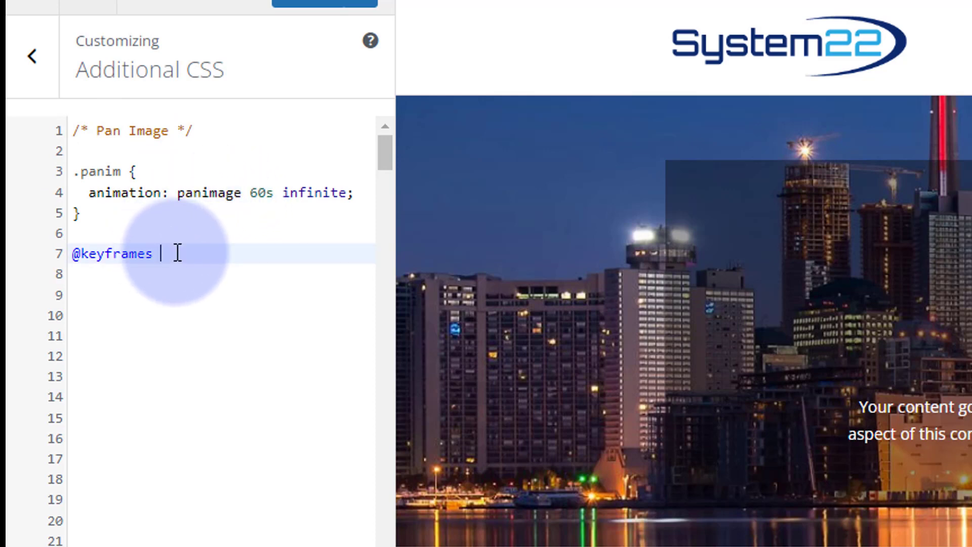
key("ctrl+v")
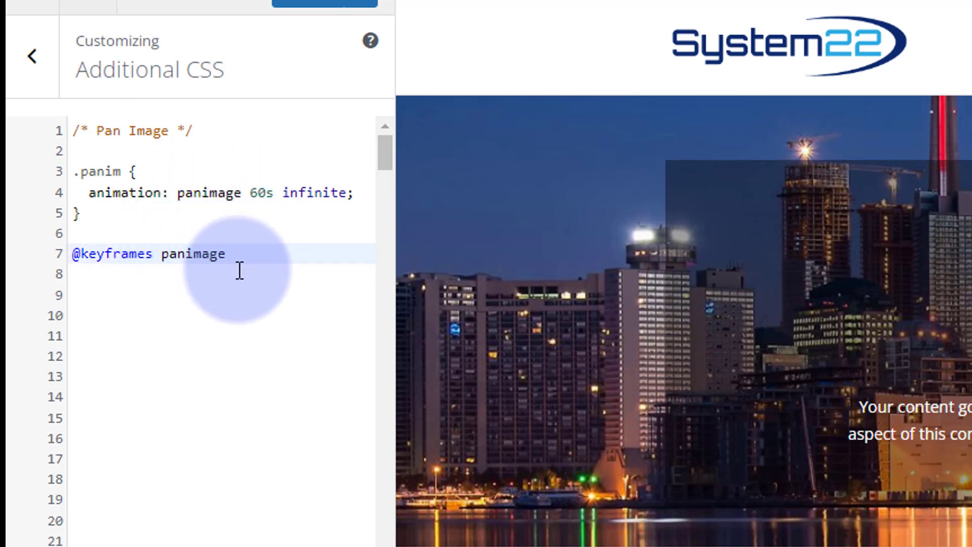
type("{")
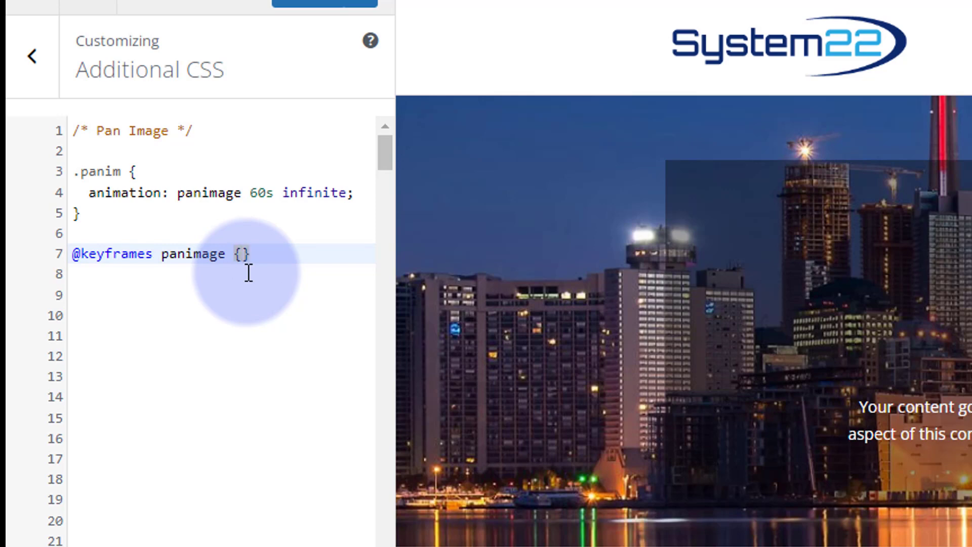
key("Return")
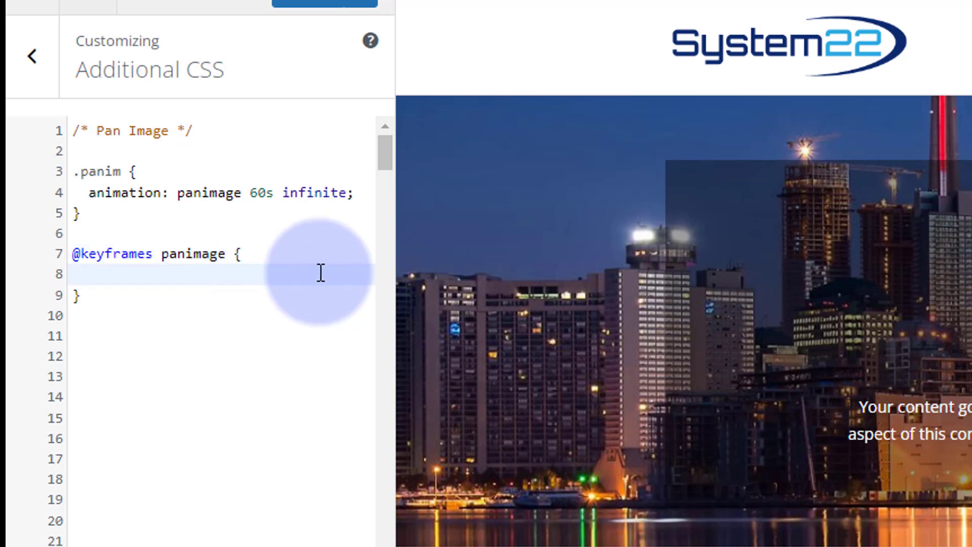
left_click(243, 254)
left_click(82, 295)
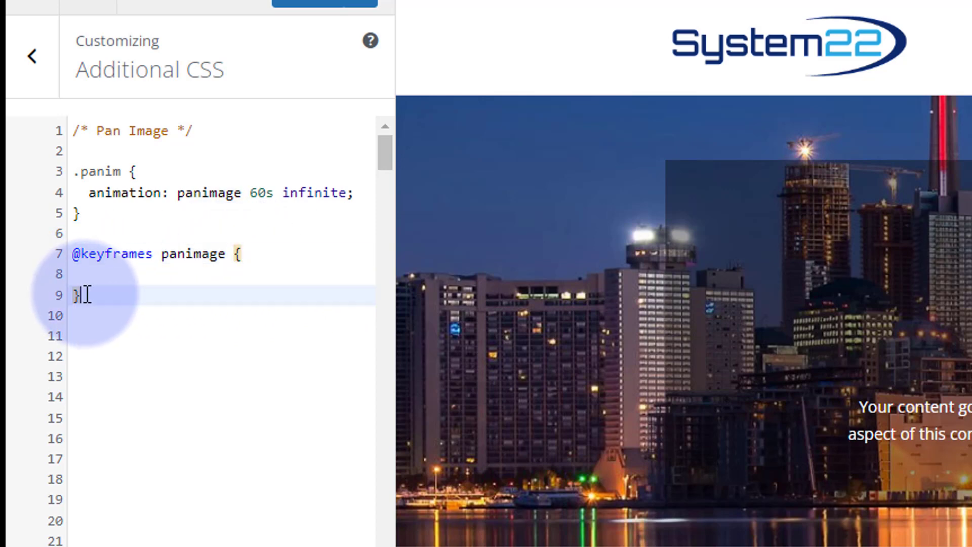
left_click(252, 252)
- Add a 0% keyframe inside the panimage block with the declaration margin:0;
left_click(111, 272)
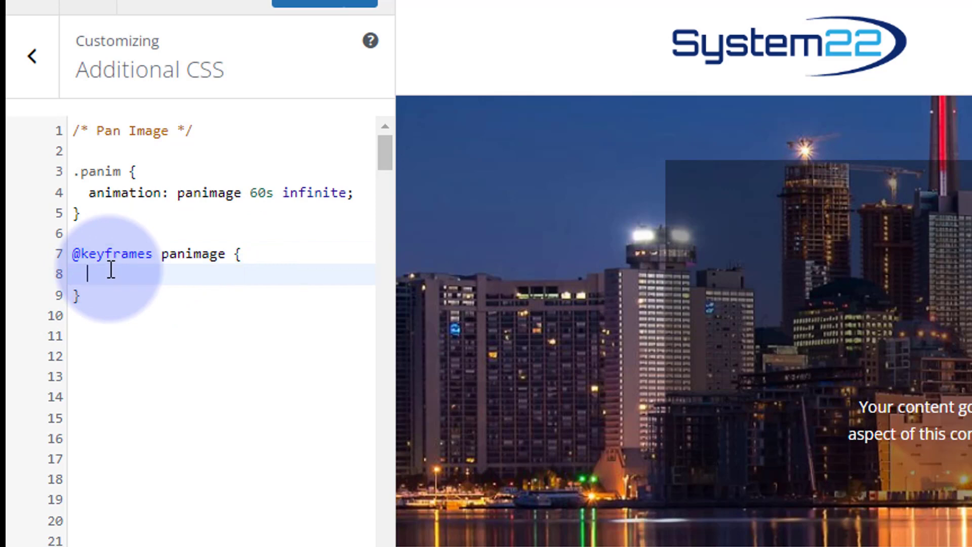
type("0% {")
key("Return")
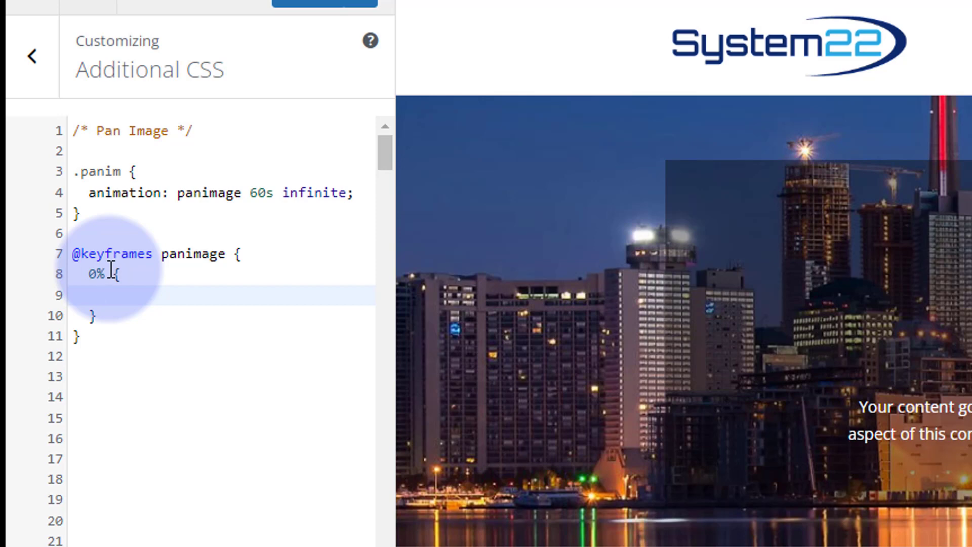
type("margin:")
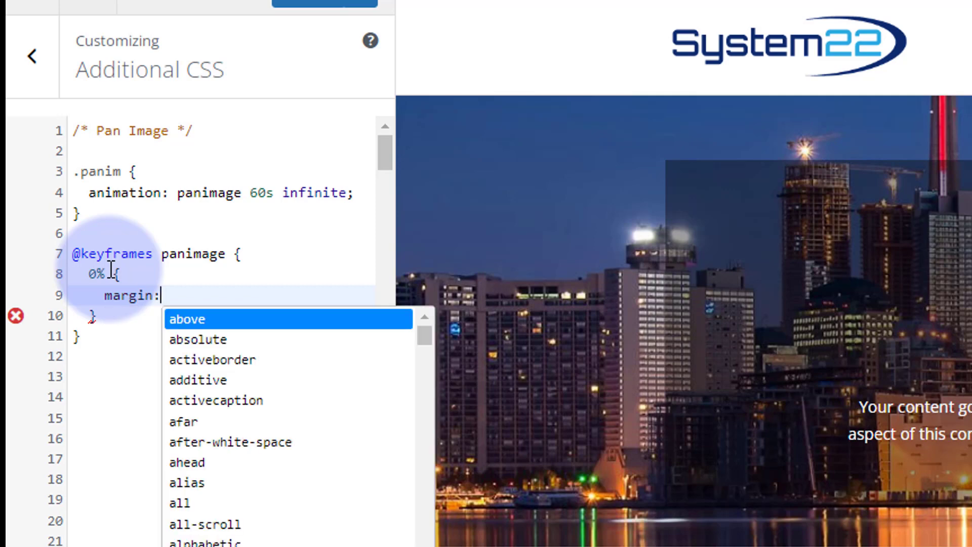
type("0;")
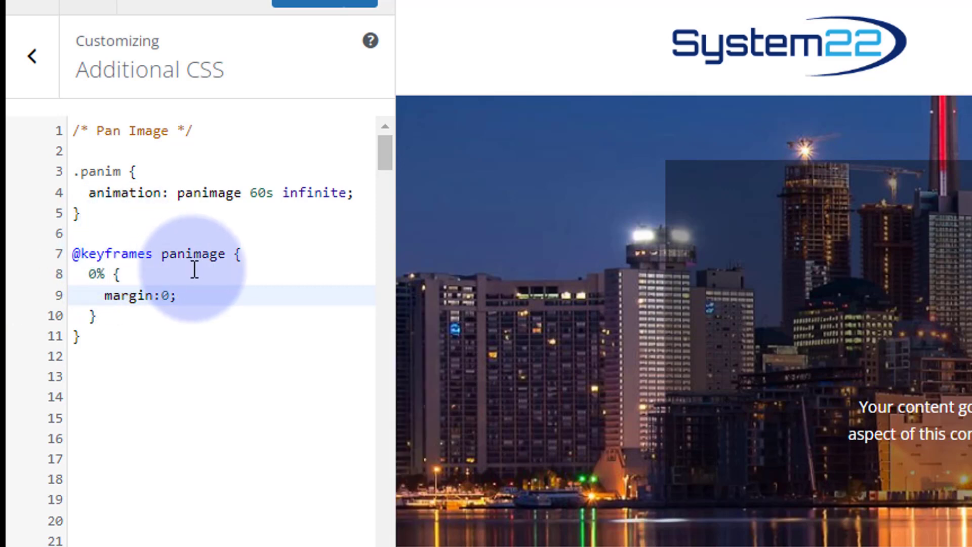
- Duplicate the 0% keyframe directly below itself and change the copy's percentage to 25%
left_click_drag(90, 276, 124, 322)
key("ctrl+c")
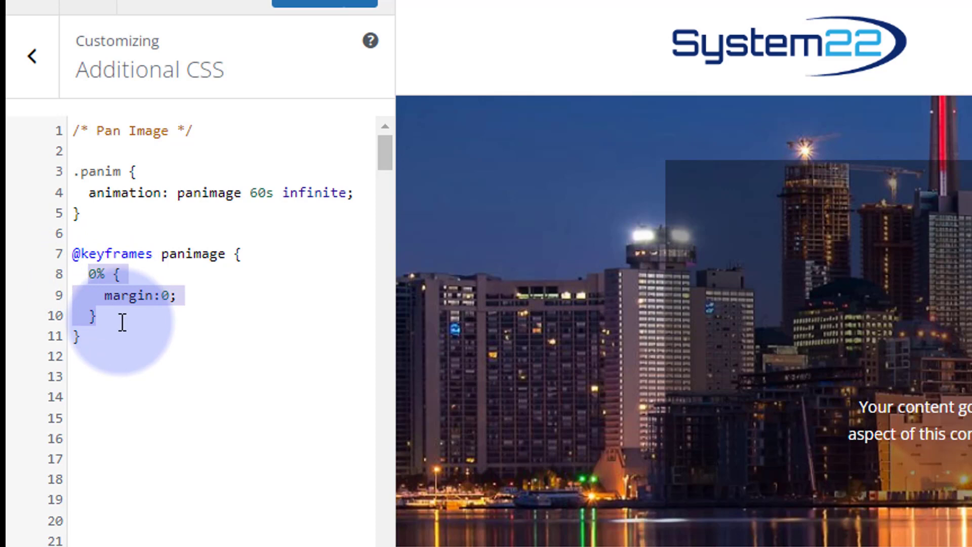
left_click(115, 320)
key("Return")
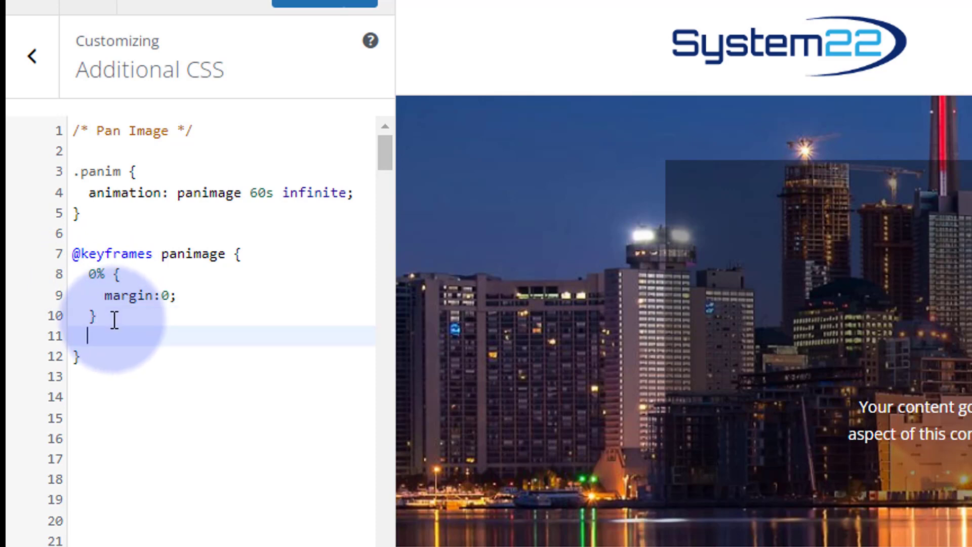
key("ctrl+v")
left_click(96, 336)
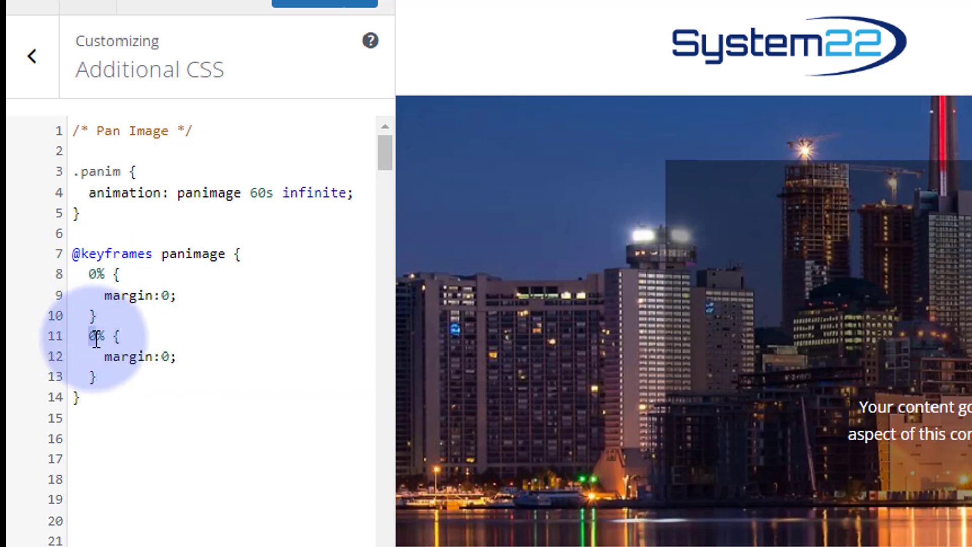
key("BackSpace")
type("25")
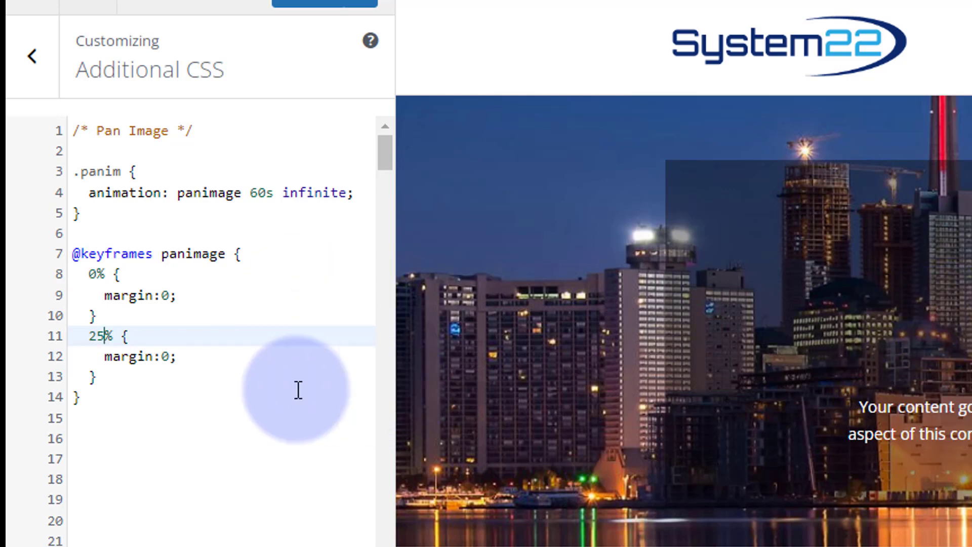
- Change the 25% keyframe's declaration to margin-left:-25%;
left_click(154, 357)
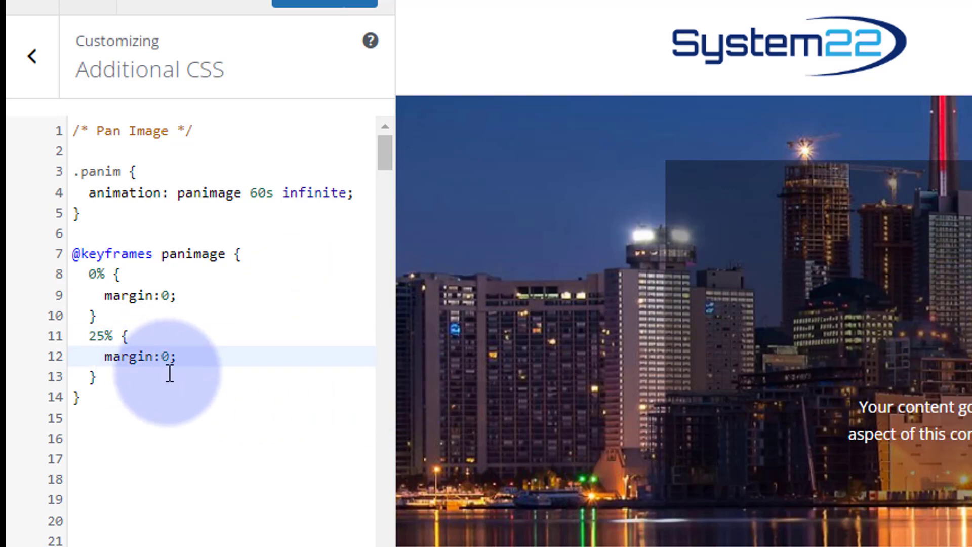
type("-left")
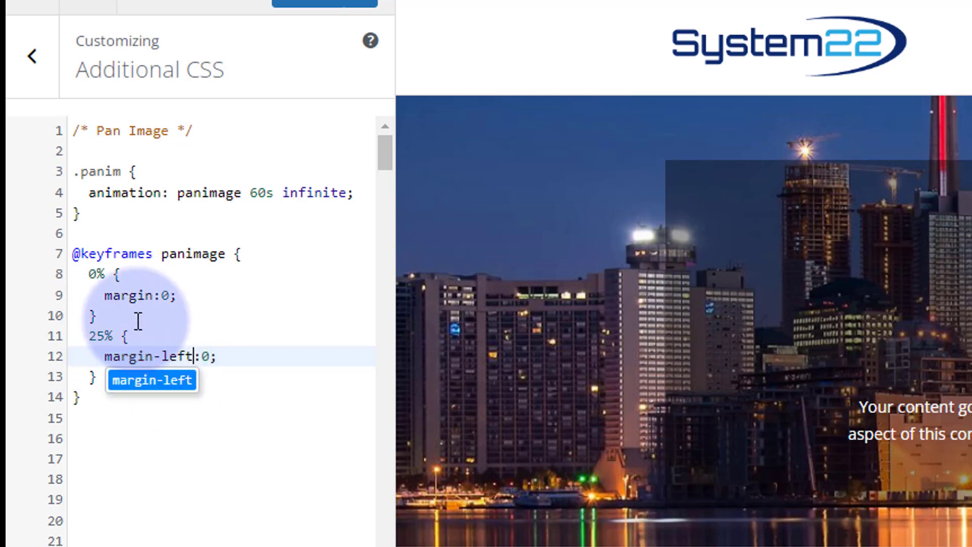
left_click(203, 357)
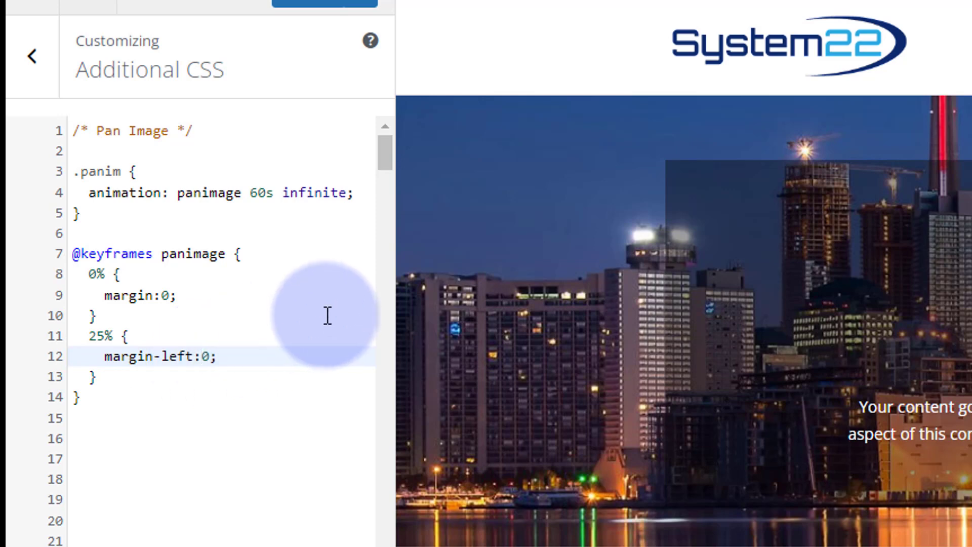
type("-25%")
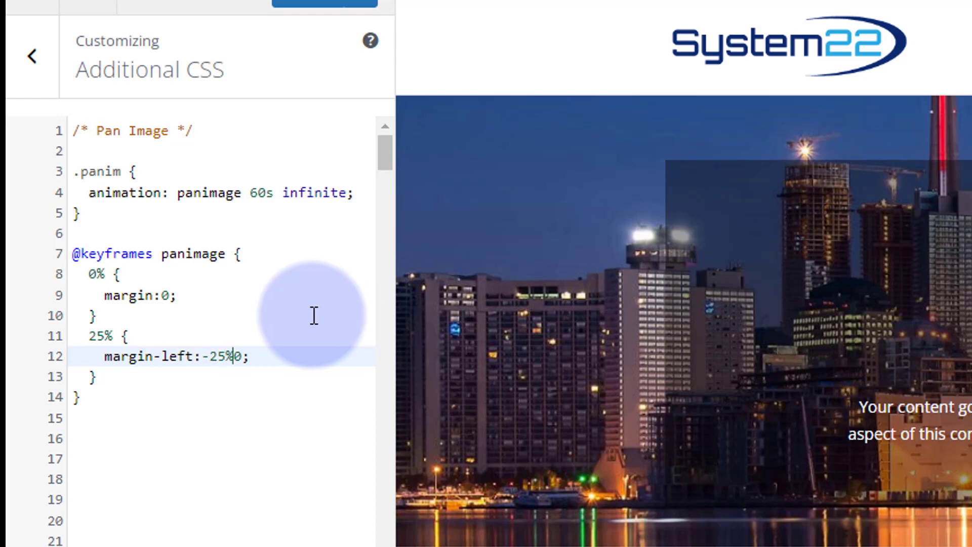
key("Delete")
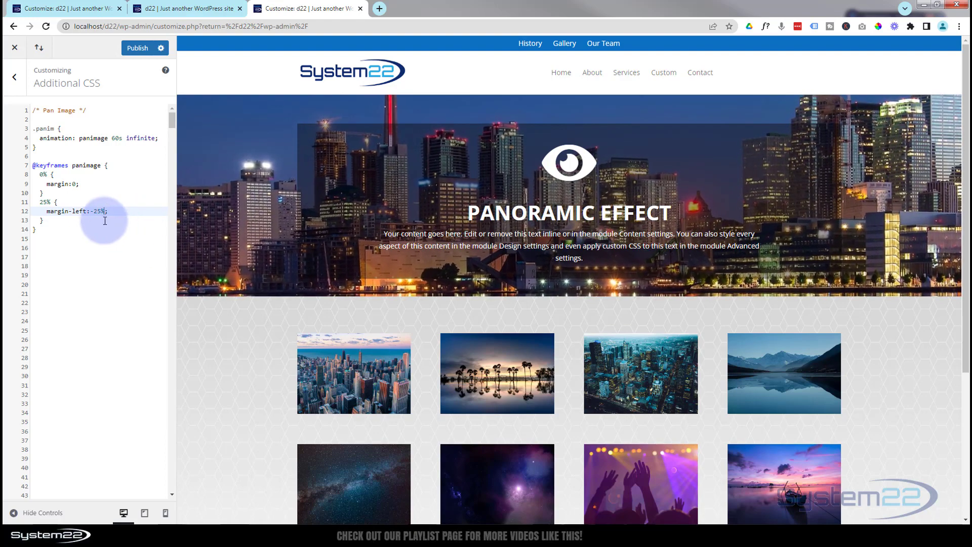
- Duplicate the margin-left line in the 25% keyframe and change the copy to margin-right:25%;
left_click_drag(44, 211, 116, 211)
key("ctrl+c")
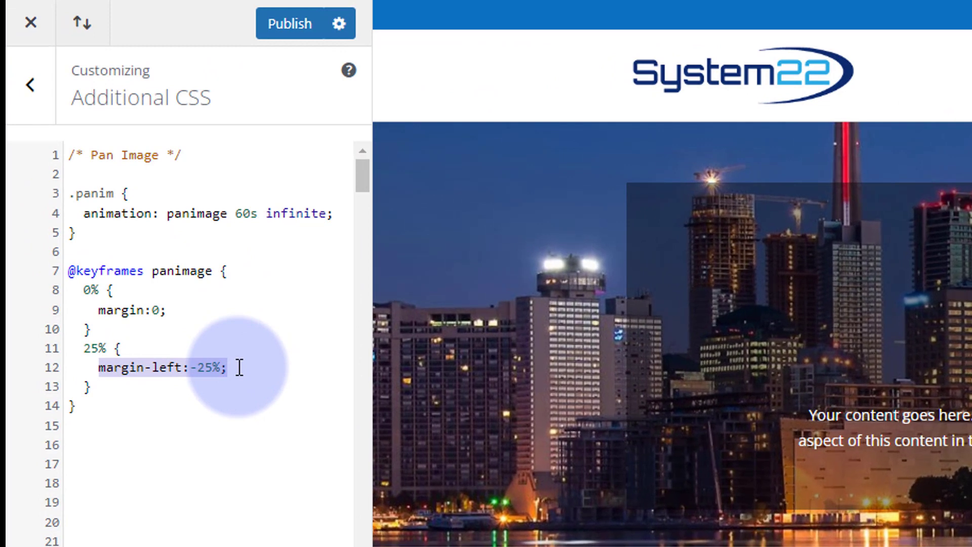
left_click(160, 269)
key("Return")
key("ctrl+v")
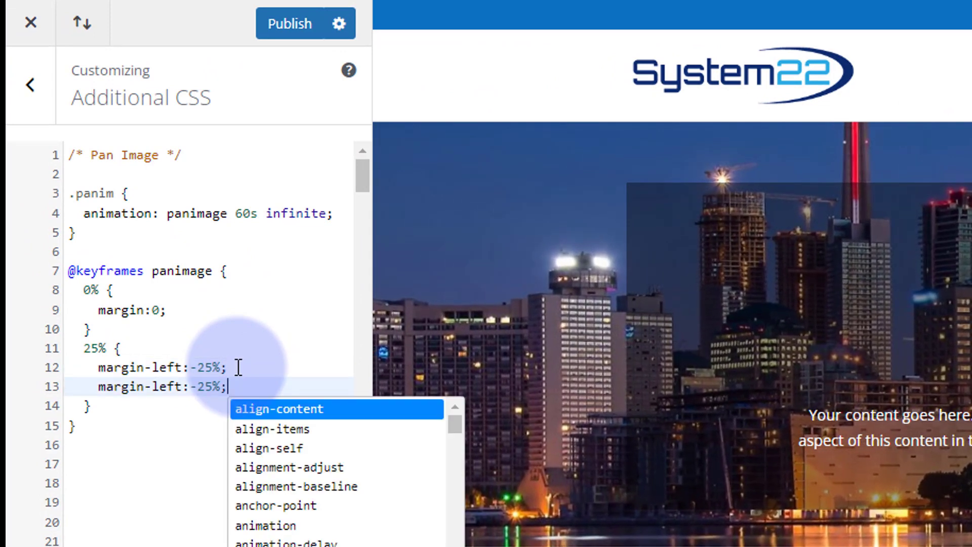
left_click_drag(152, 386, 180, 388)
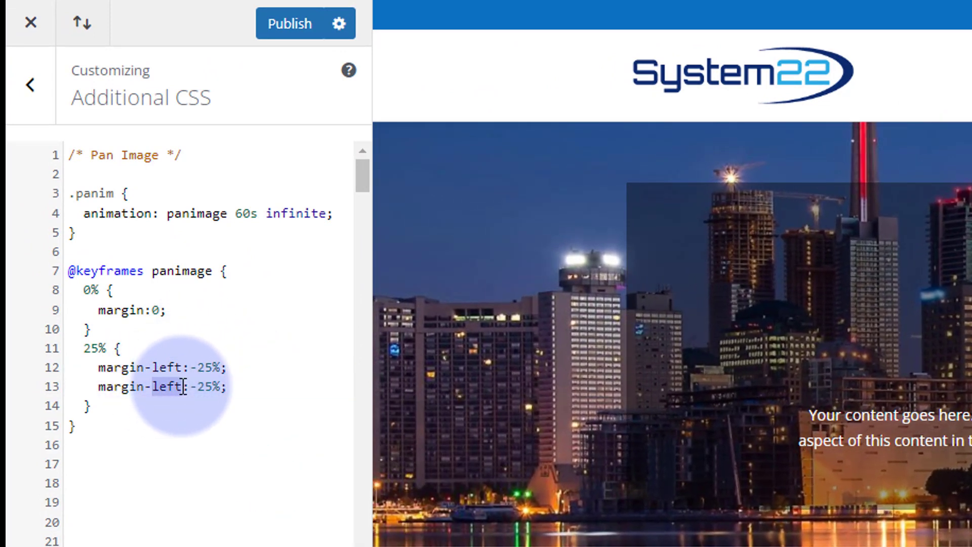
type("right")
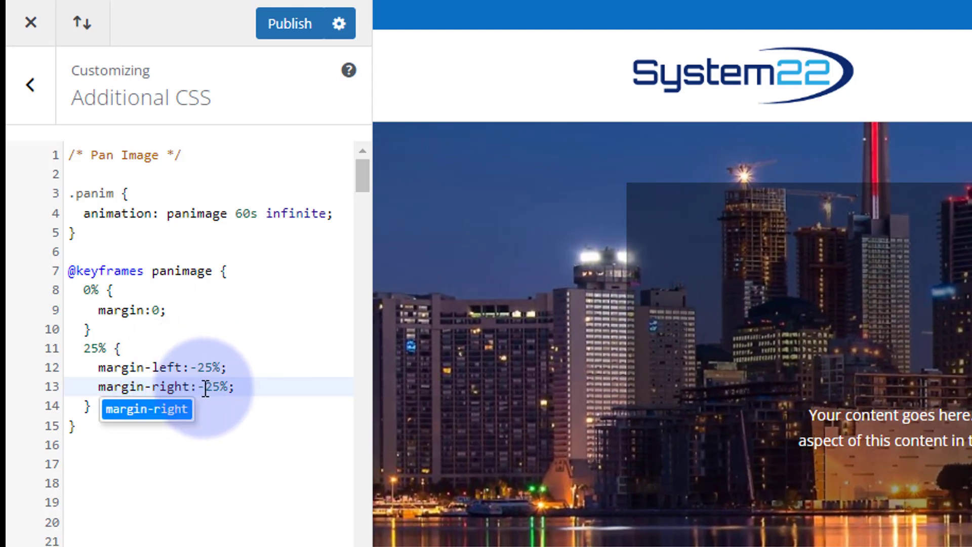
left_click(205, 386)
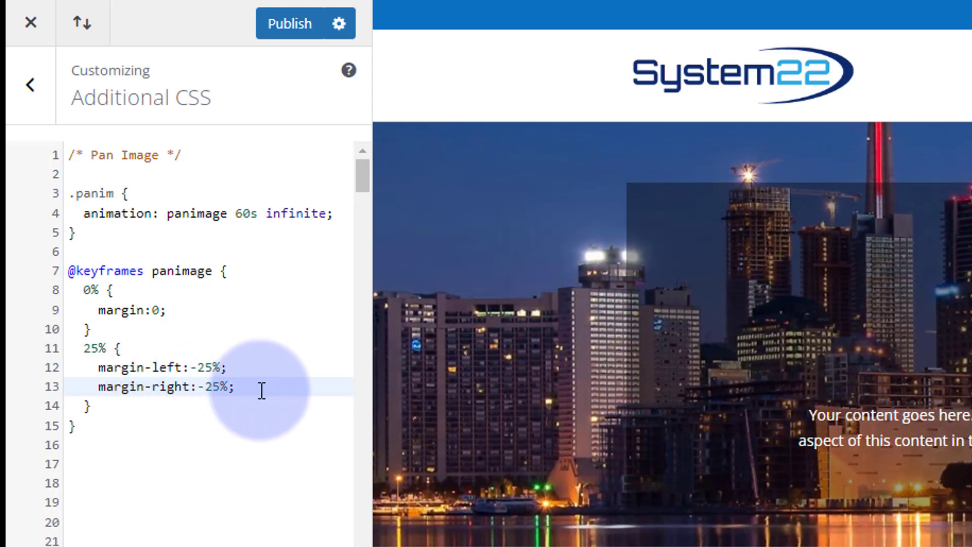
key("BackSpace")
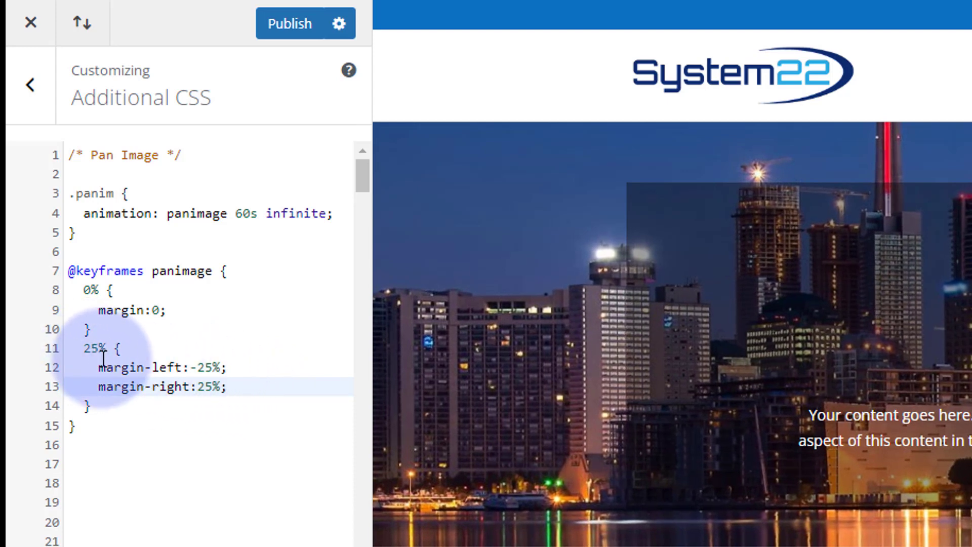
- Duplicate the 0% keyframe below the 25% keyframe and change the copy's percentage to 50%
left_click_drag(83, 290, 108, 329)
key("ctrl+c")
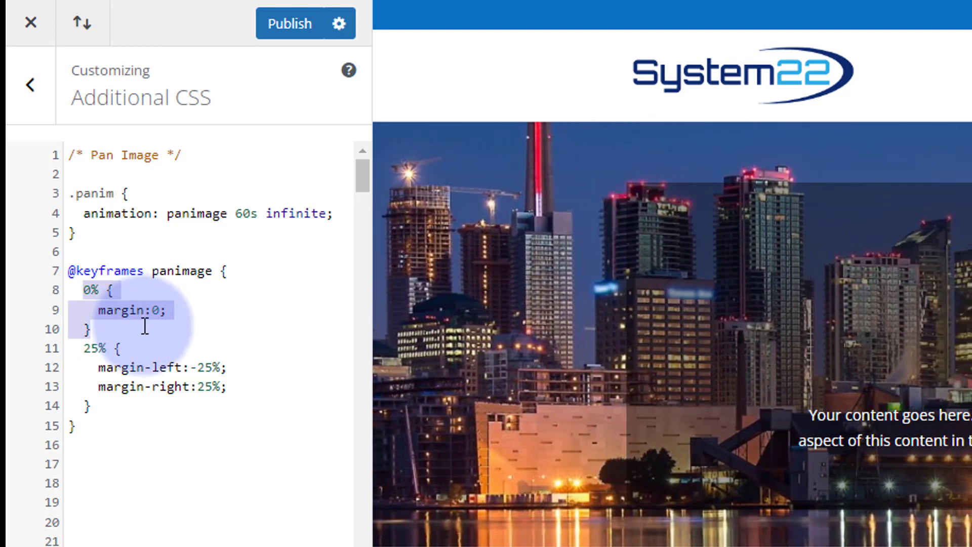
left_click(108, 407)
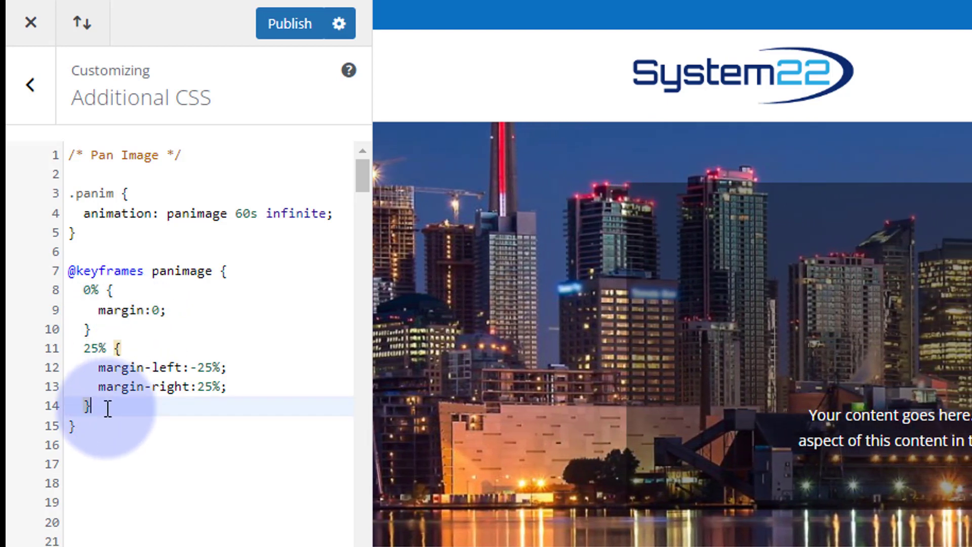
key("Return")
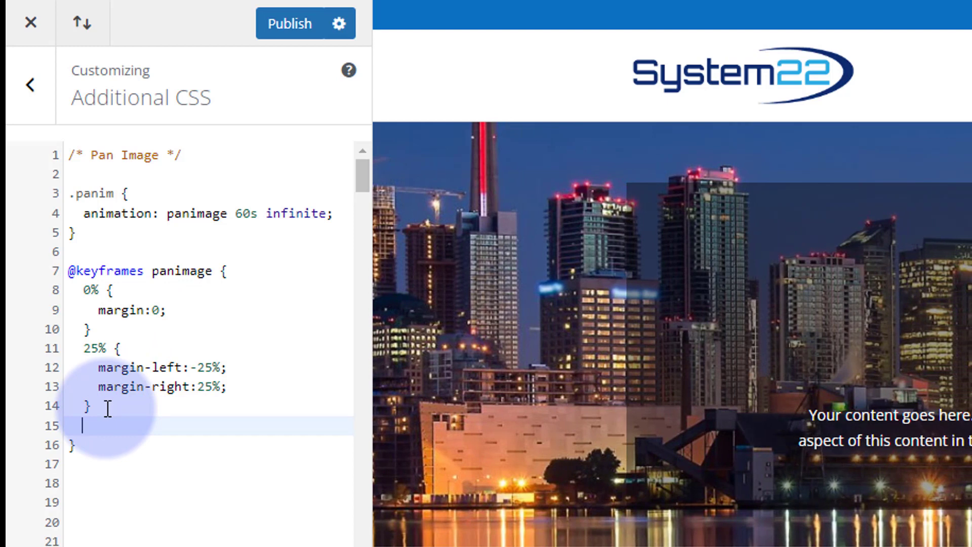
key("ctrl+v")
left_click(87, 424)
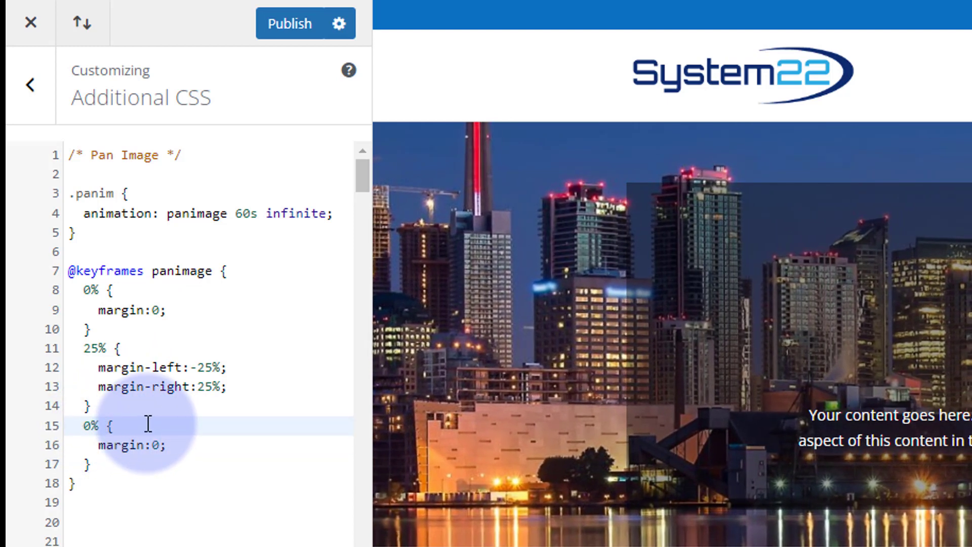
type("5")
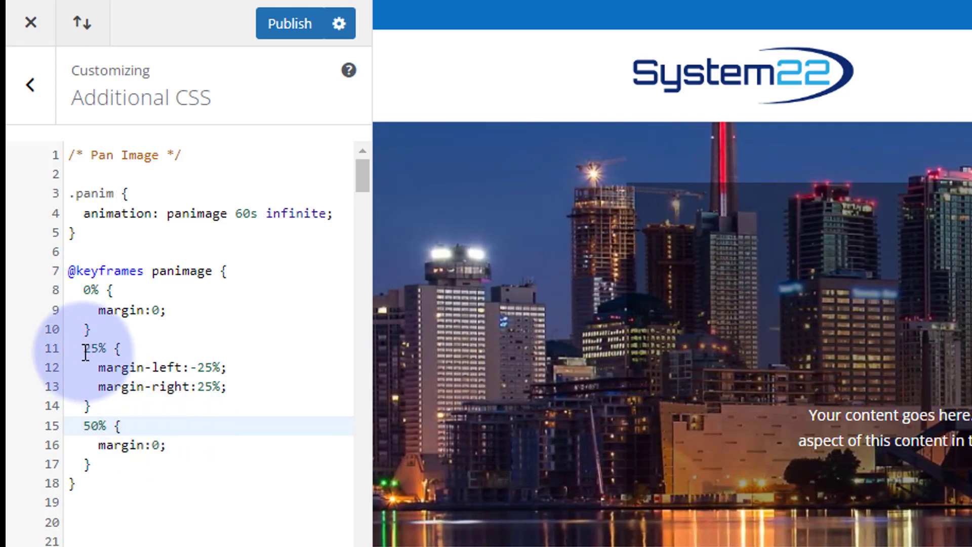
- Duplicate the 25% keyframe directly below the 50% keyframe and change the copy's percentage to 75%
left_click_drag(85, 349, 113, 405)
key("ctrl+c")
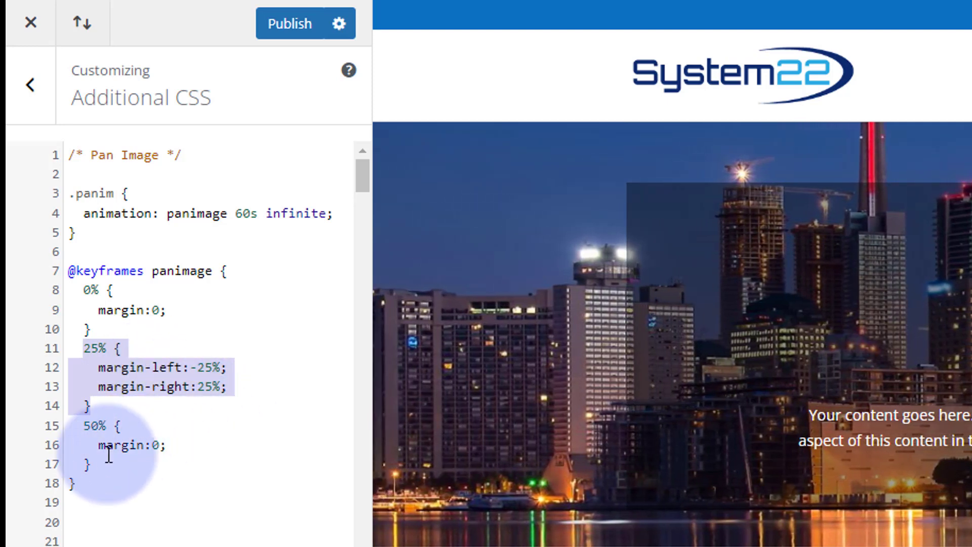
left_click(91, 464)
key("Return")
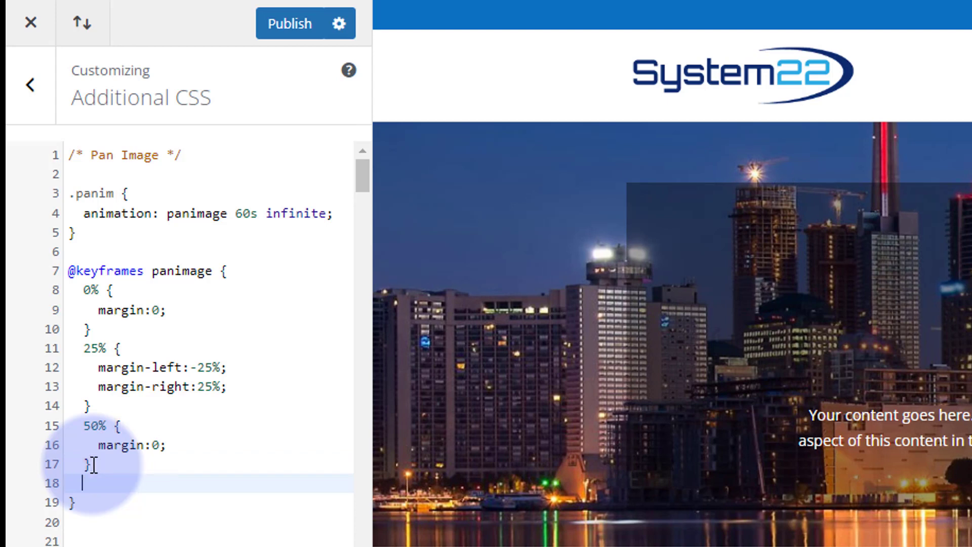
key("ctrl+v")
left_click_drag(87, 481, 92, 483)
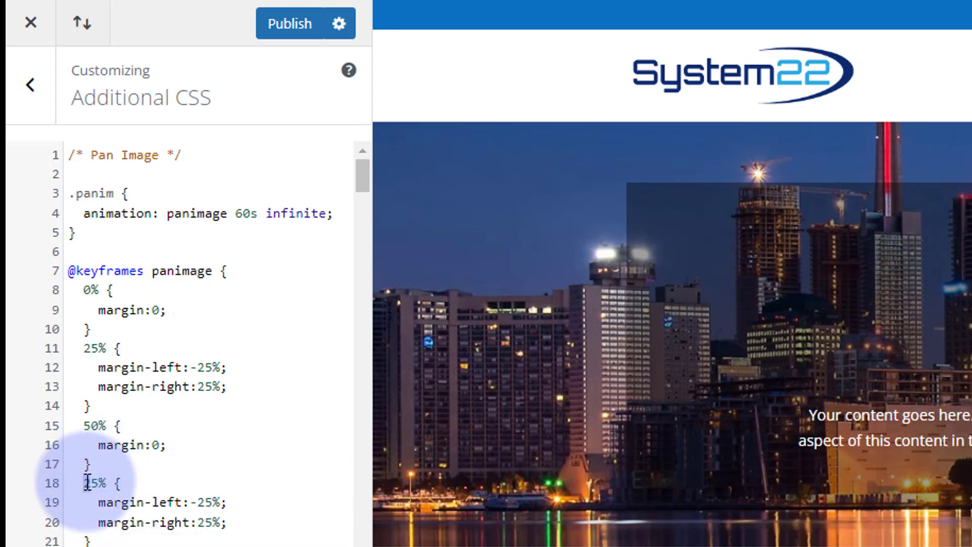
type("7")
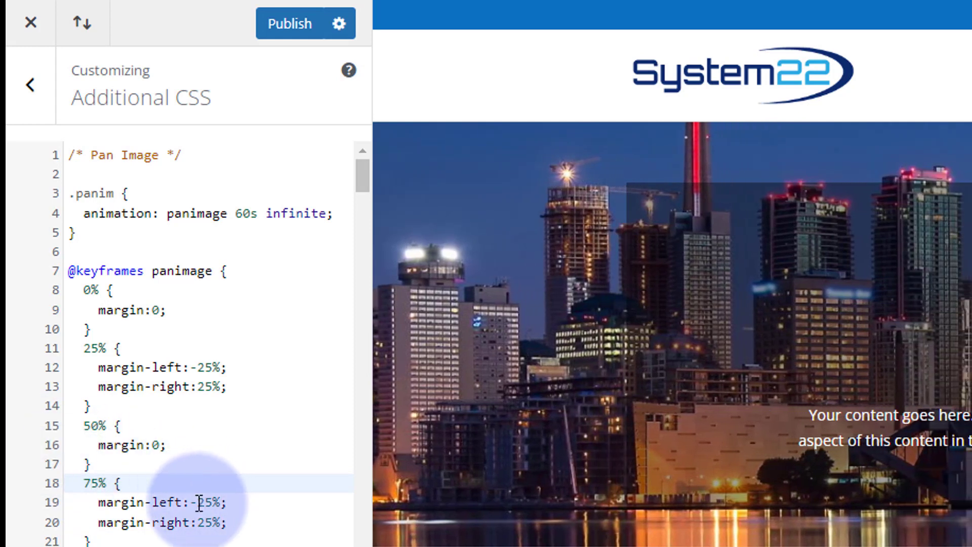
- Swap the margin signs in the 75% keyframe so it reads margin-left:25%; and margin-right:-25%;
left_click_drag(191, 503, 197, 504)
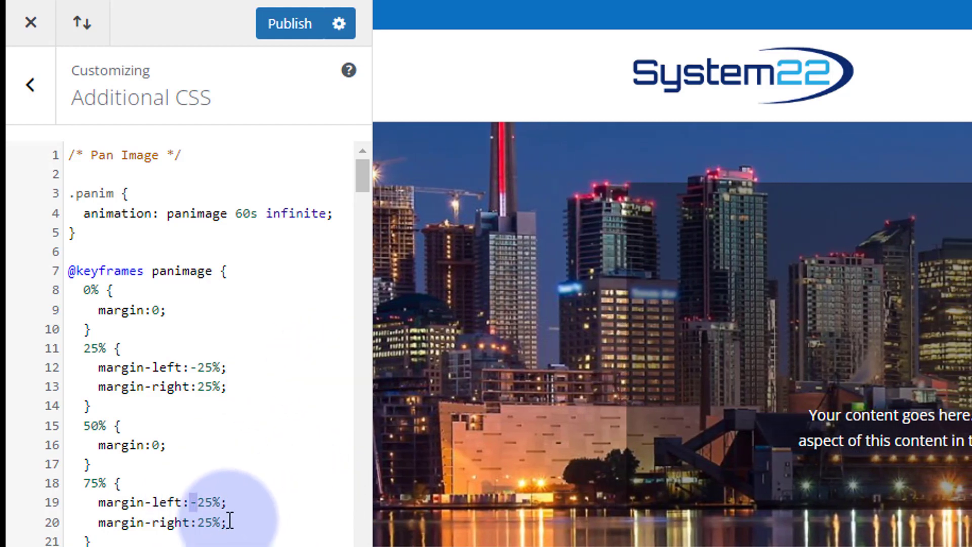
key("Delete")
left_click(201, 522)
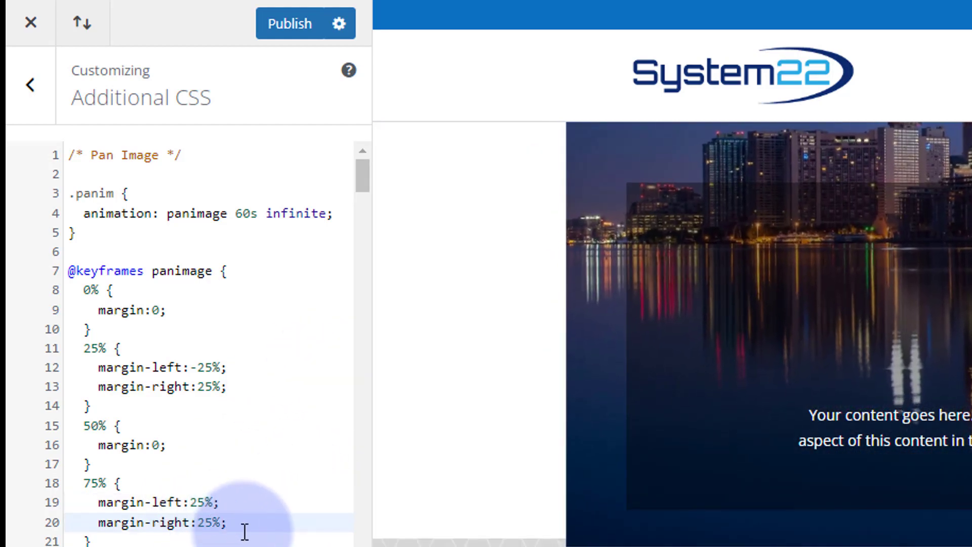
type("-")
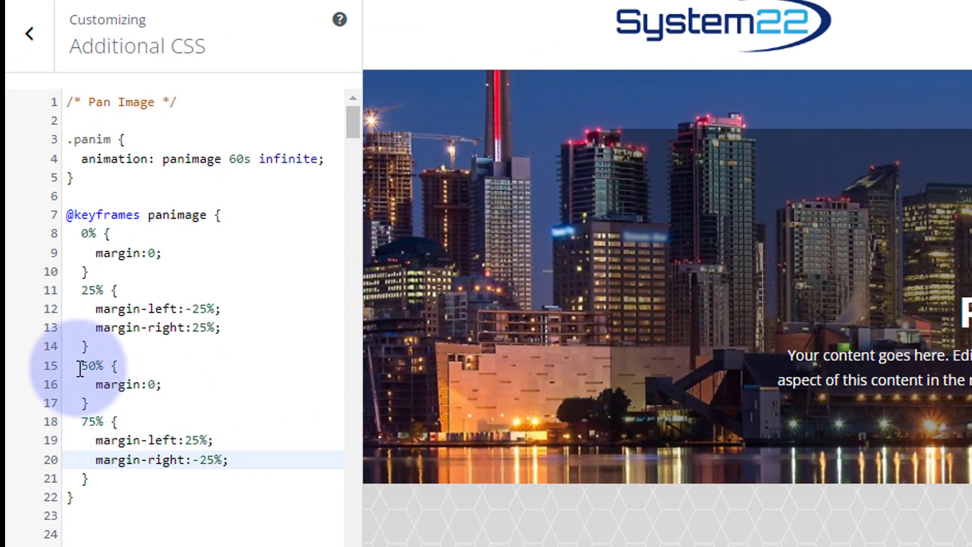
- Duplicate the 50% keyframe below the 75% keyframe and change the copy's percentage to 100%
left_click_drag(80, 369, 200, 397)
key("ctrl+c")
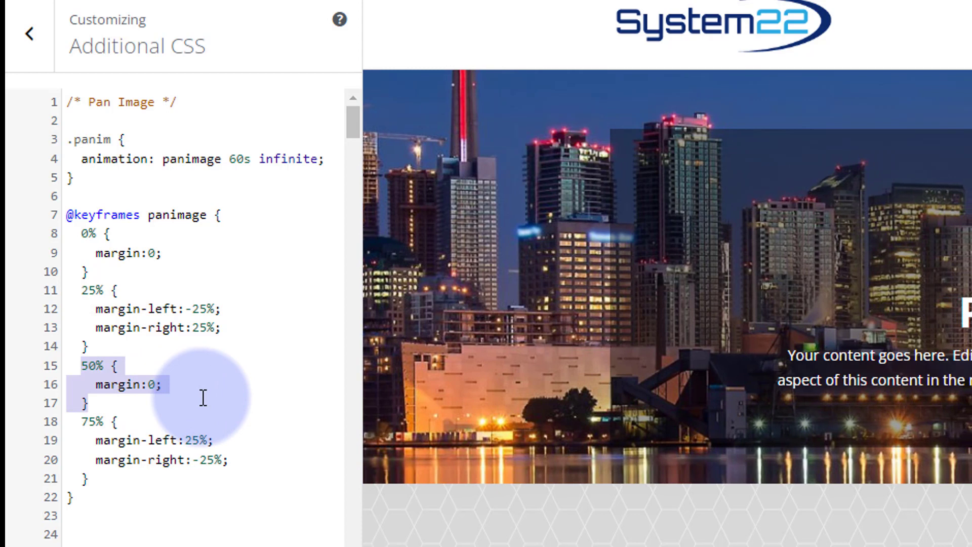
left_click(101, 479)
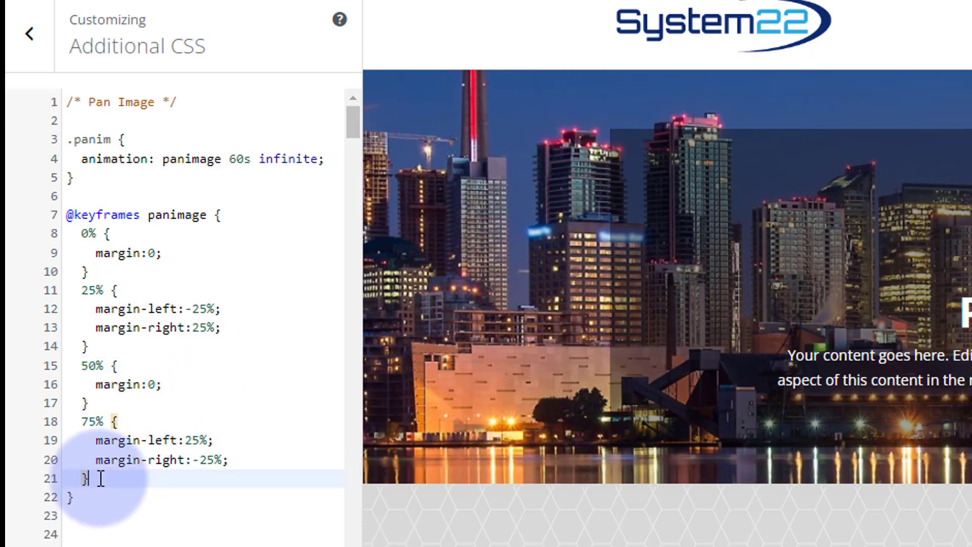
key("Return")
key("ctrl+v")
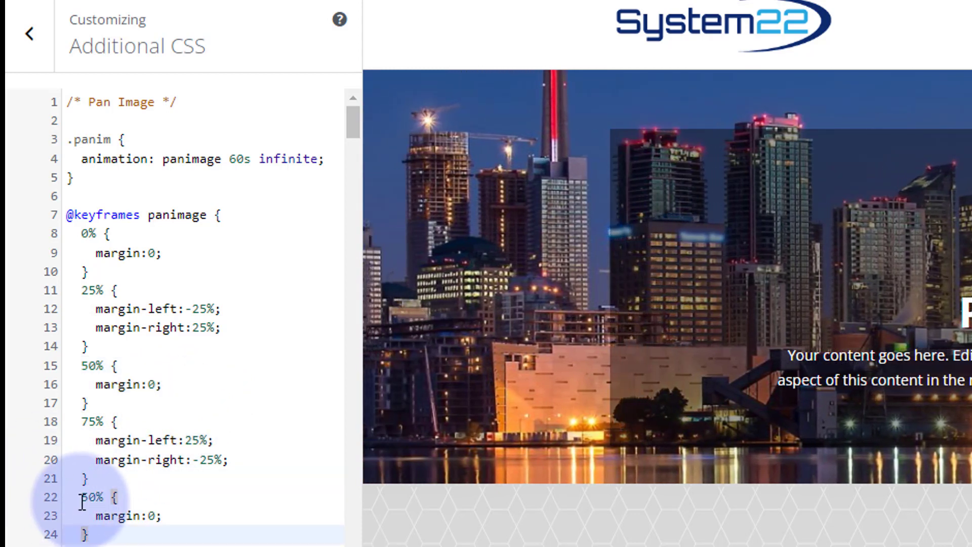
left_click(81, 498)
key("Delete")
type("1")
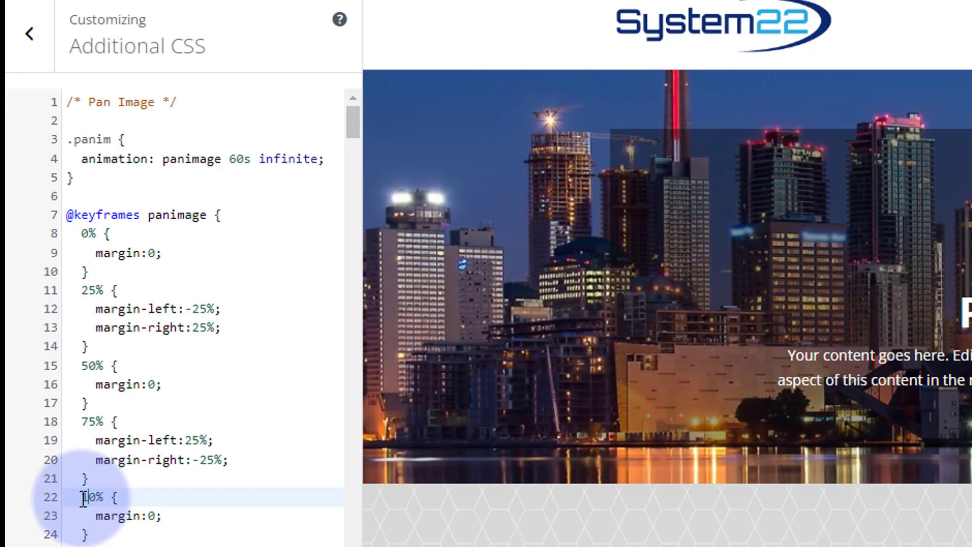
type("00")
key("Delete")
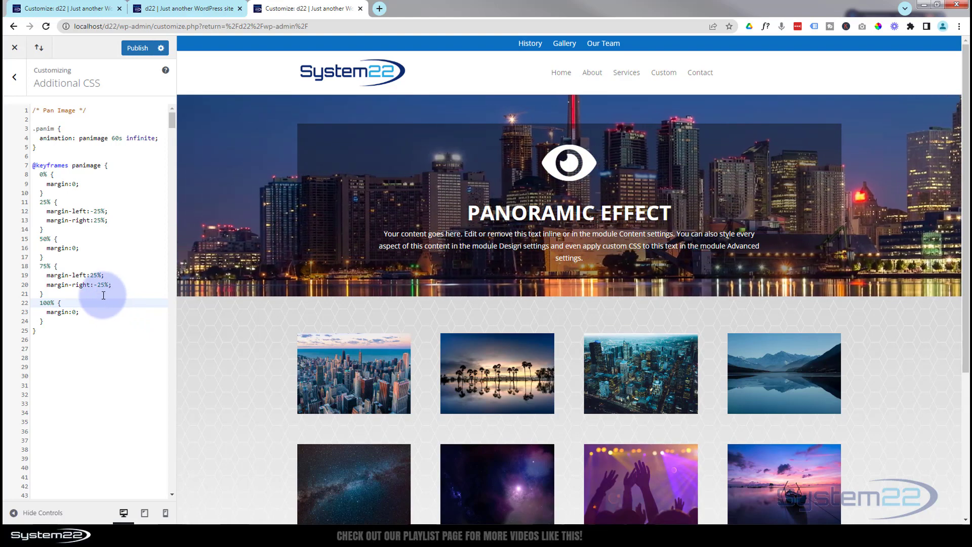
- Add the linear timing value after infinite in the .panim animation declaration
left_click(126, 138)
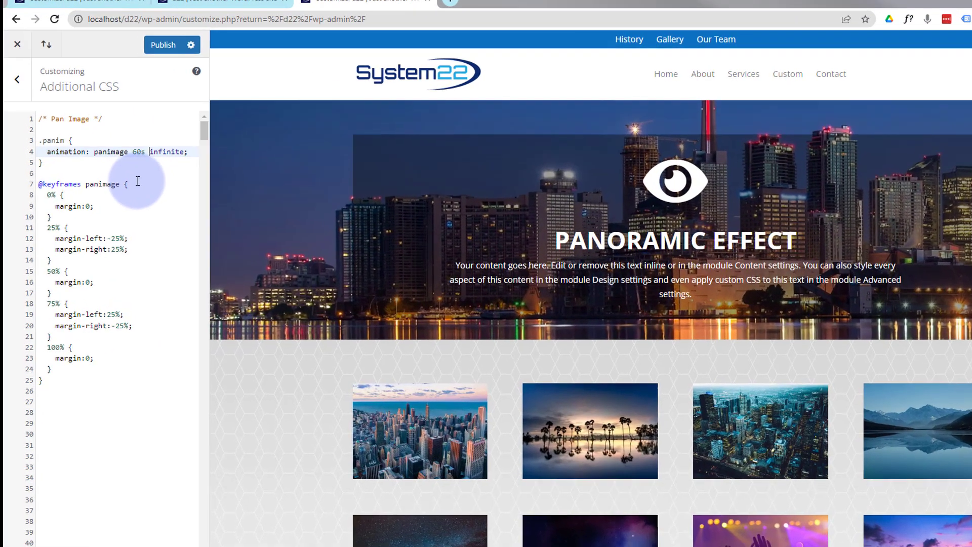
left_click(185, 152)
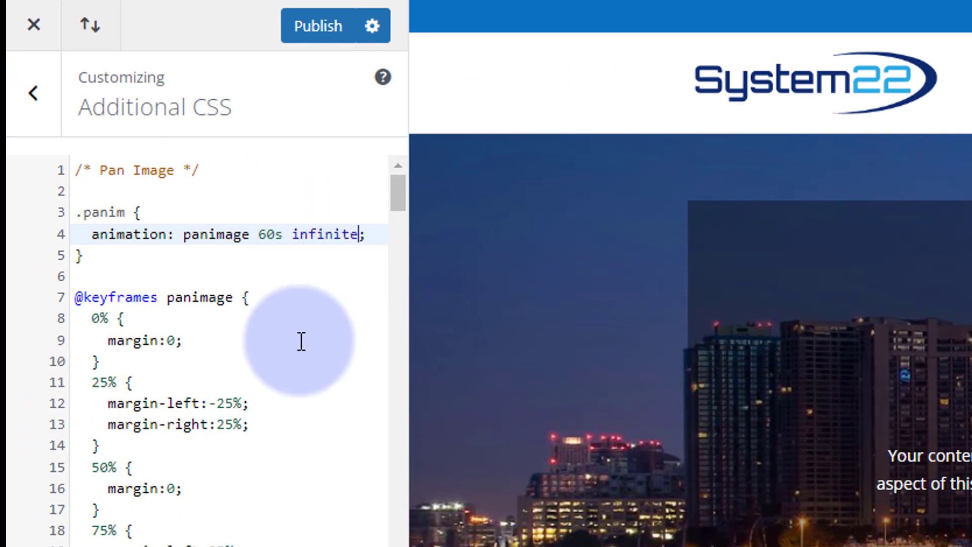
type("li")
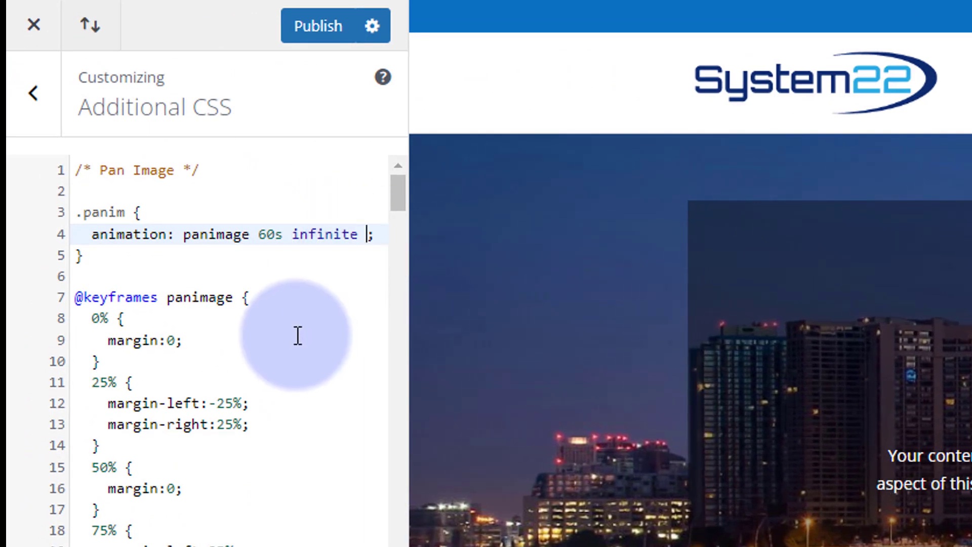
type("n")
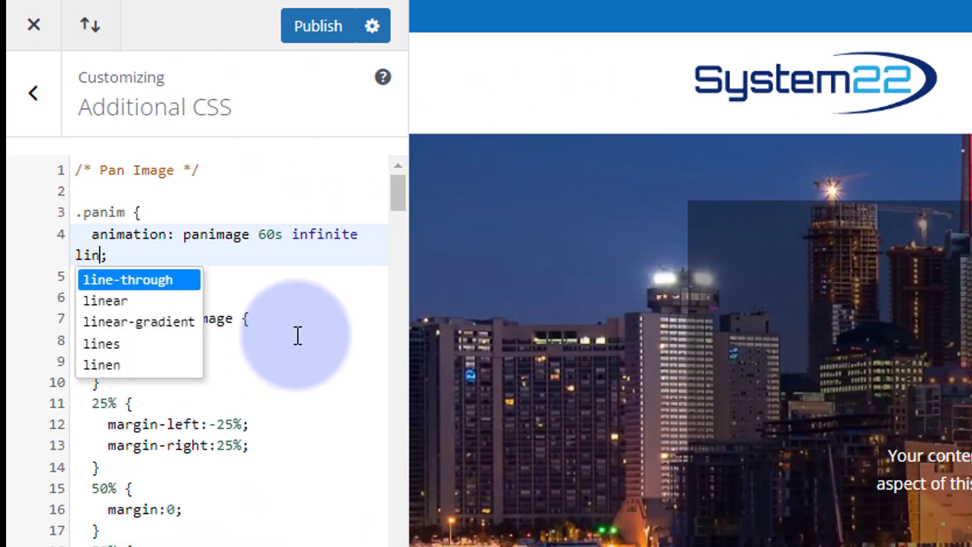
type("ear")
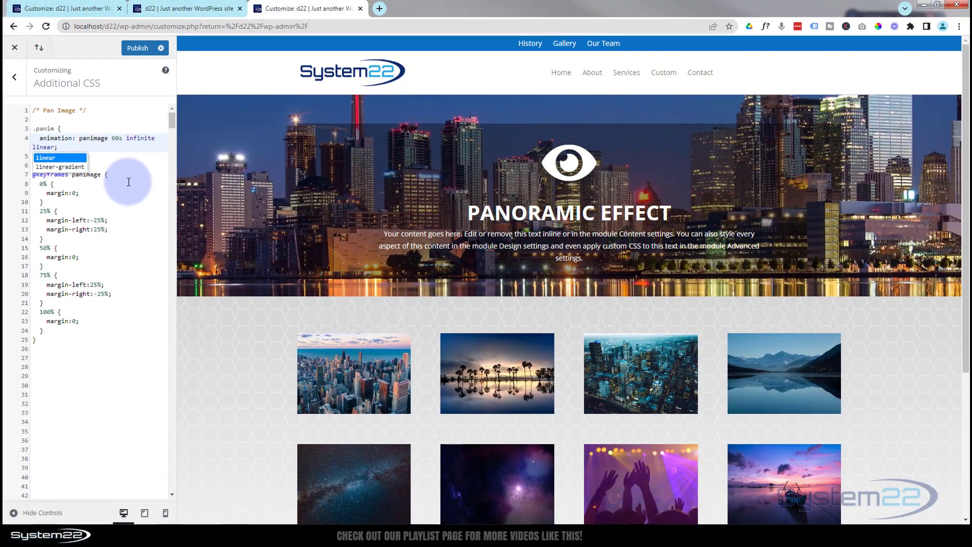
left_click(133, 164)
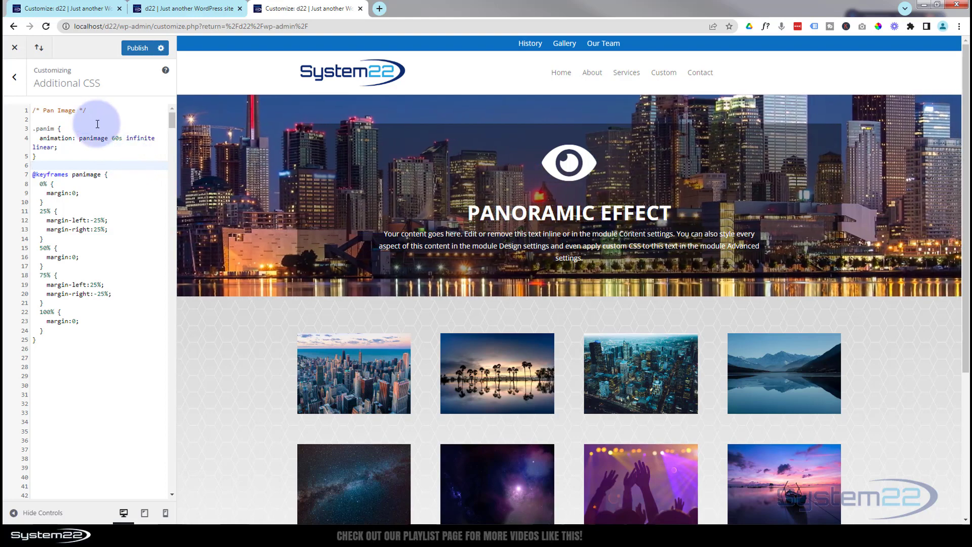
- Try durations of 100s and 40s in the .panim animation declaration, and set it back to 60s
double_click(114, 138)
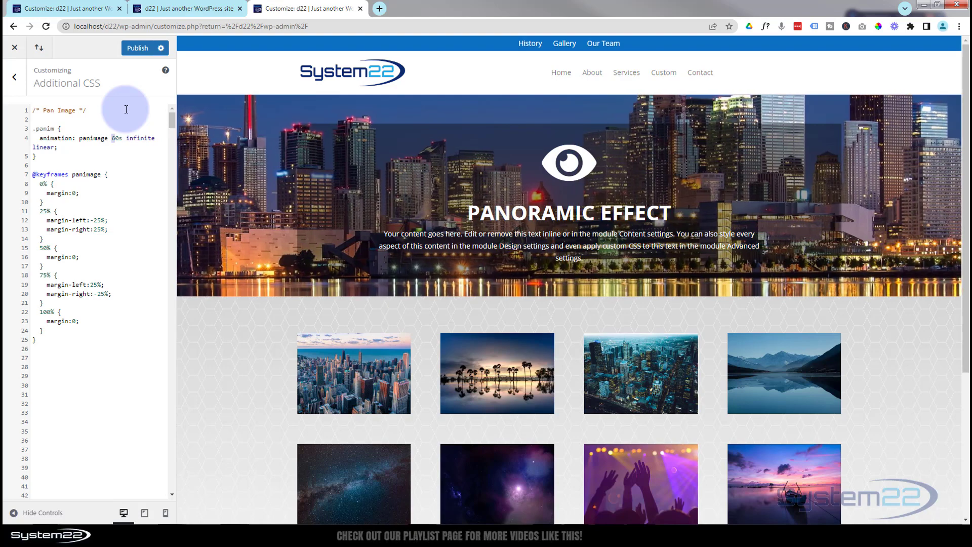
type("10")
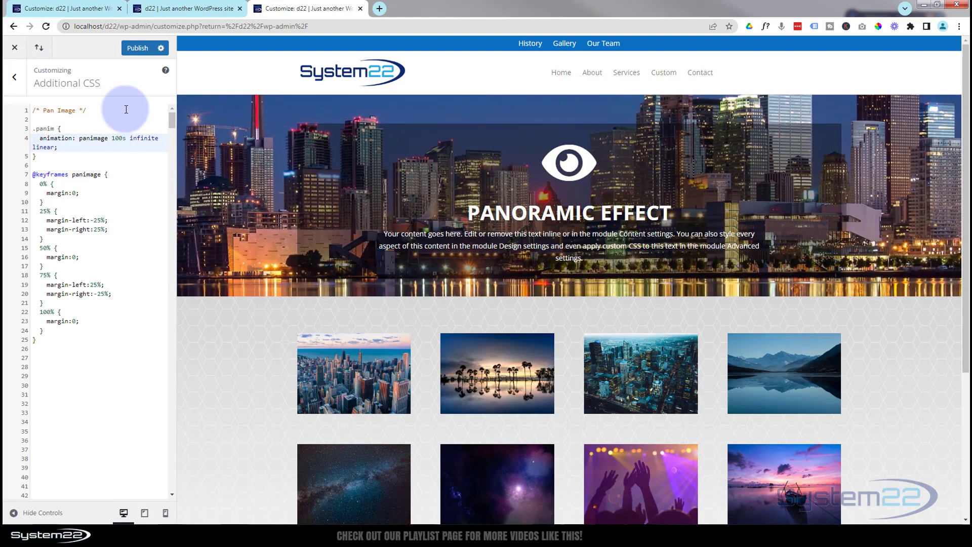
left_click_drag(112, 138, 117, 139)
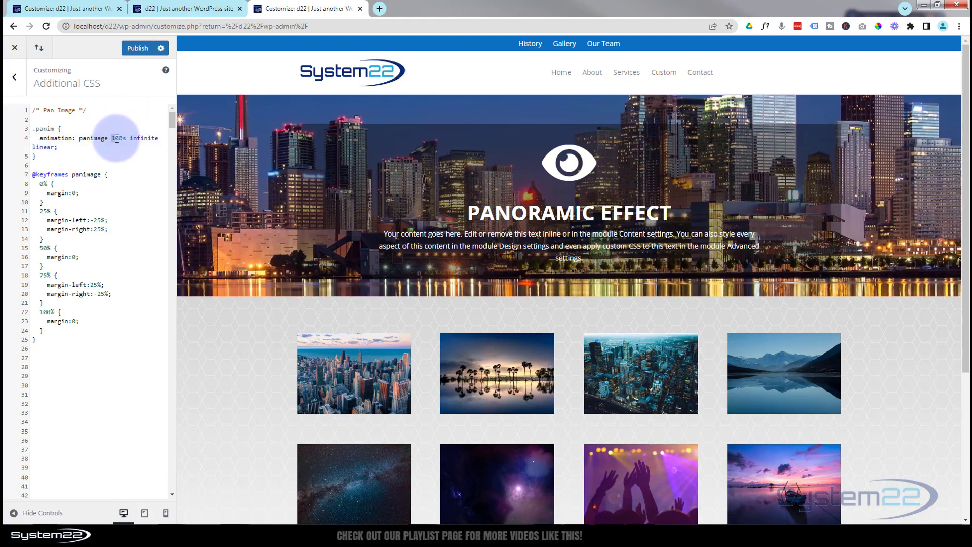
type("4")
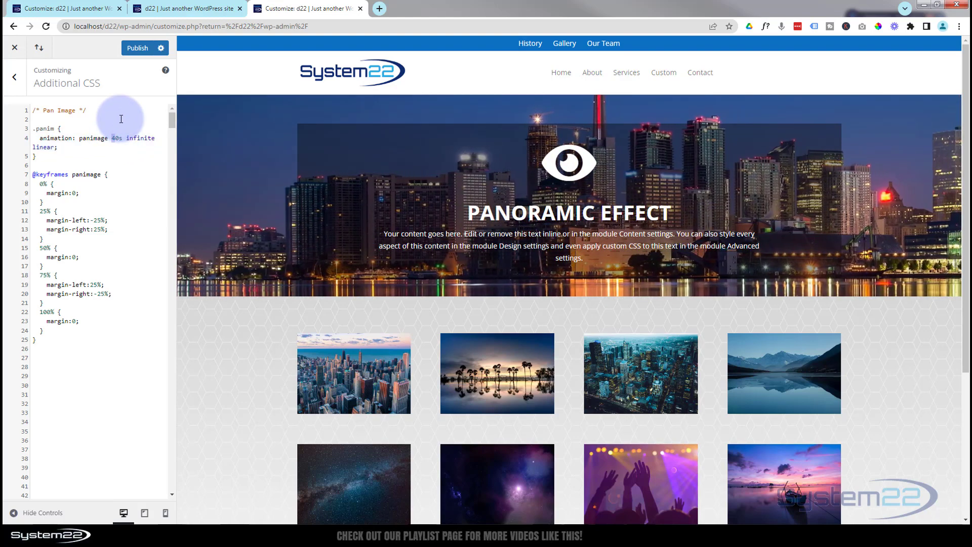
type("6")
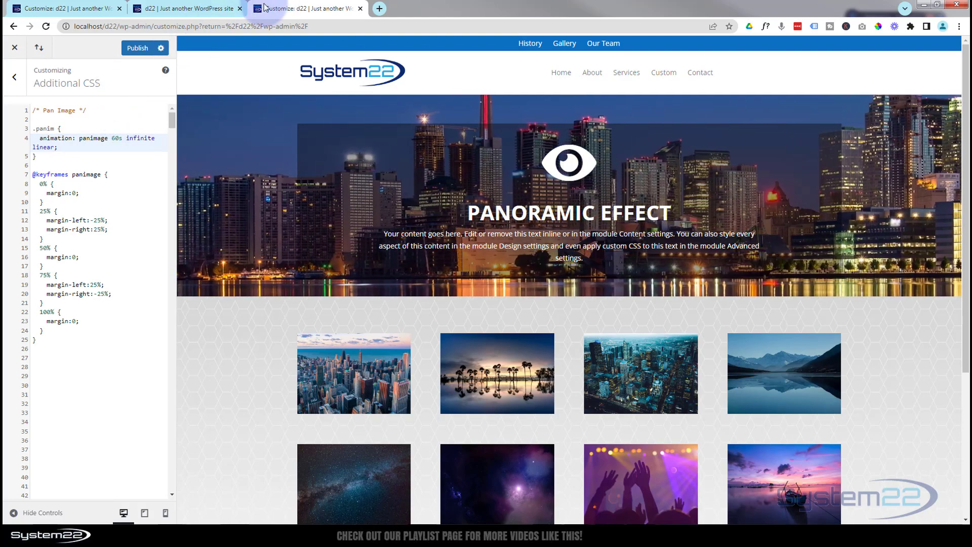
- Publish the Additional CSS changes and switch to the live site's page
left_click(177, 10)
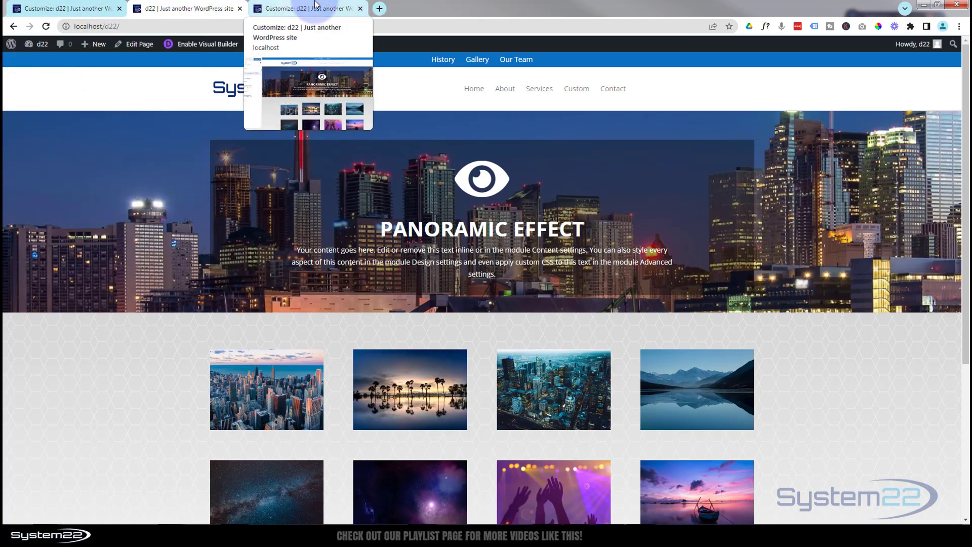
left_click(302, 9)
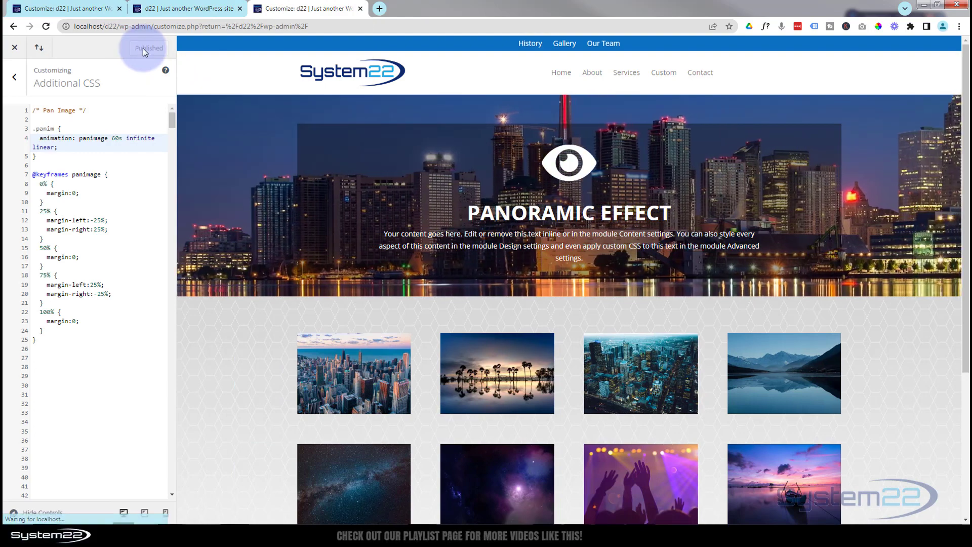
left_click(157, 15)
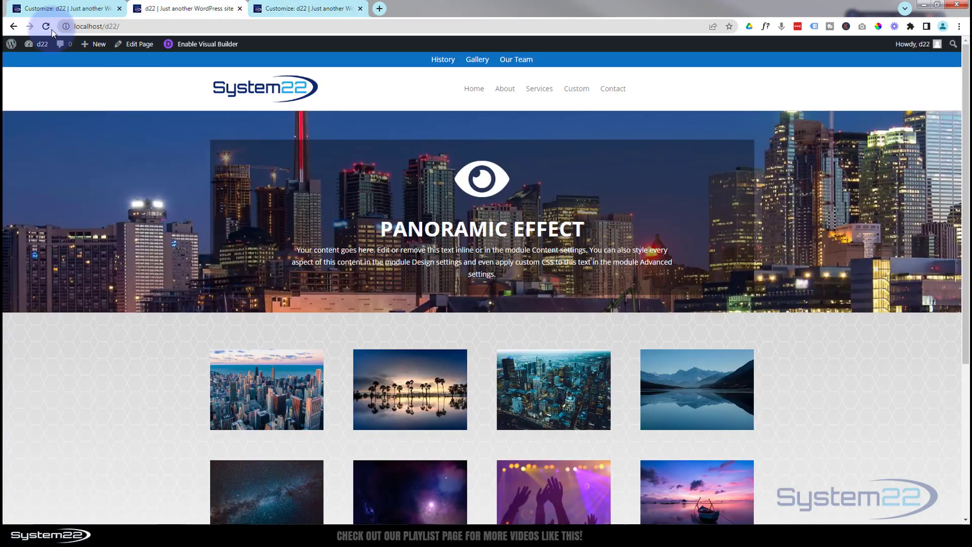